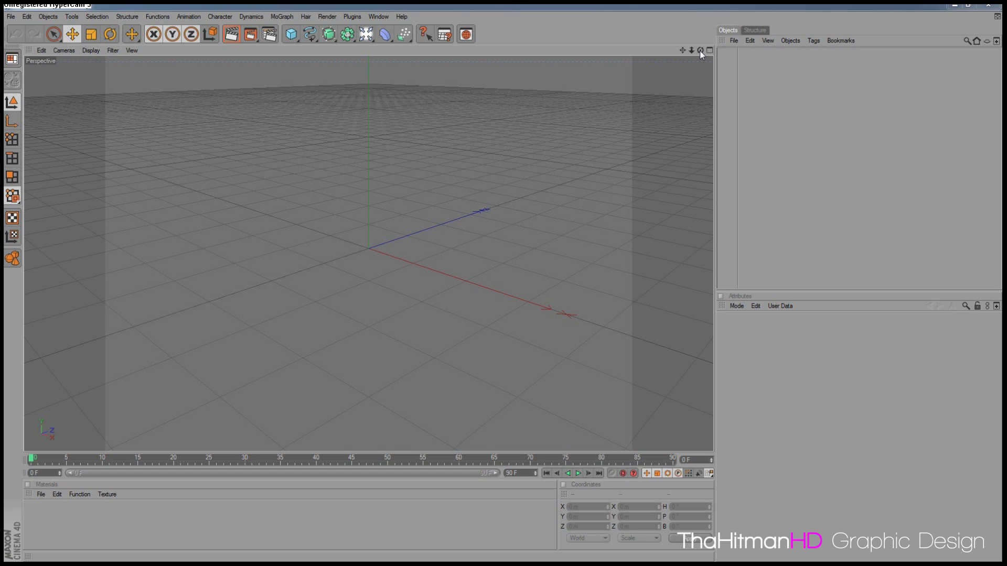
# - Orbit the empty perspective camera down toward the horizon for a low view across the floor grid
pyautogui.moveTo(699, 50)
pyautogui.mouseDown()
pyautogui.moveTo(681, 57)
pyautogui.moveTo(722, 38)
pyautogui.moveTo(697, 39)
pyautogui.moveTo(700, 49)
pyautogui.moveTo(699, 35)
pyautogui.mouseUp()
pyautogui.moveTo(664, 84); pyautogui.dragTo(664, 85)
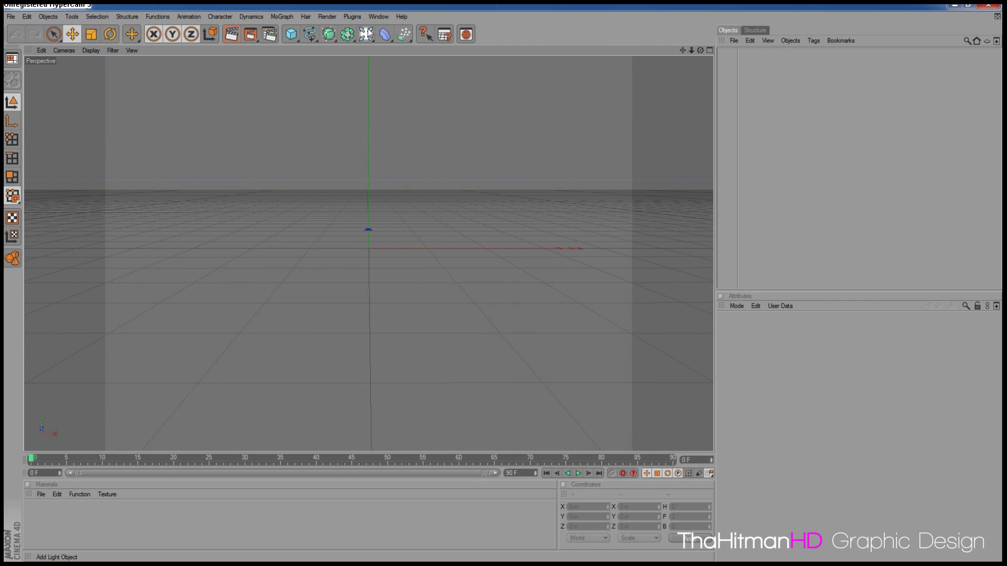
# - In Render Settings Output, enter a width of 1920 and a height of 1080
pyautogui.click(264, 40)
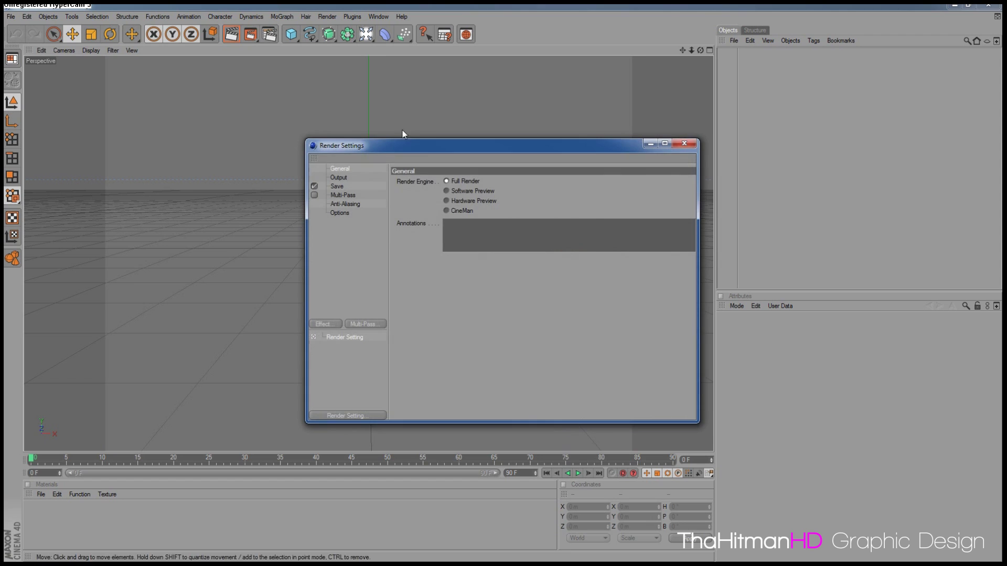
pyautogui.click(338, 178)
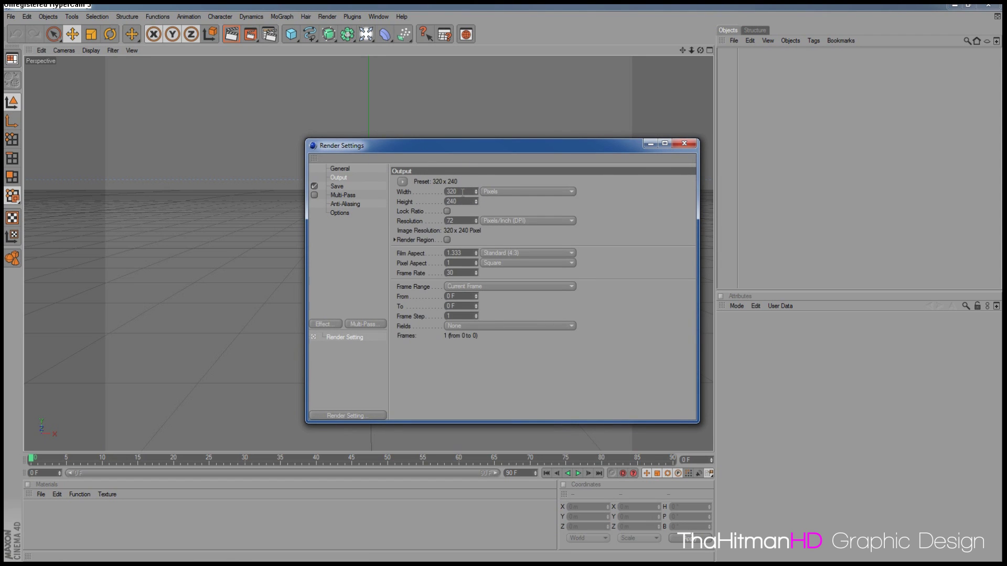
pyautogui.moveTo(463, 192); pyautogui.dragTo(420, 187)
pyautogui.write('1920')
pyautogui.press('Tab')
pyautogui.write('1080')
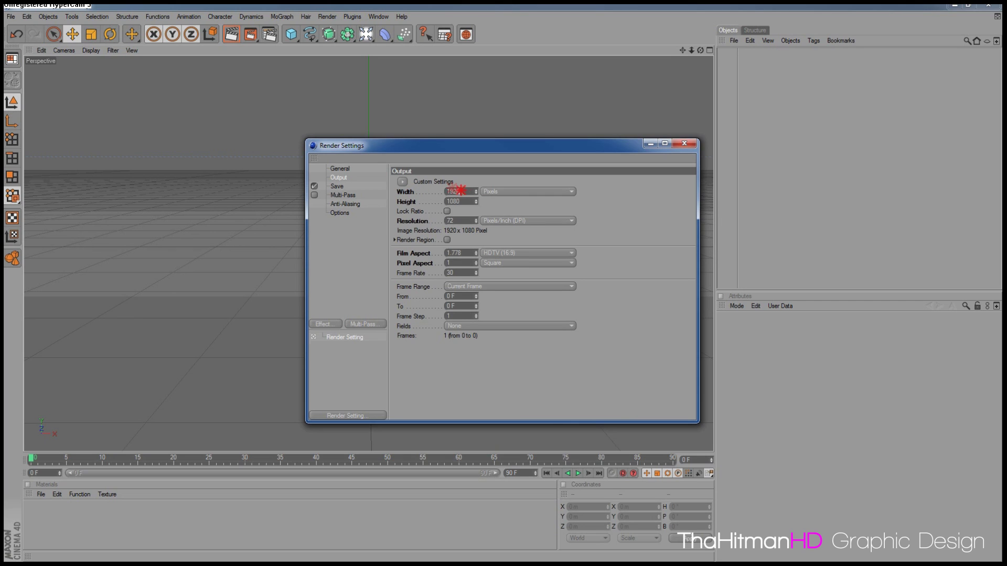
pyautogui.hotkey('shift', 'Tab')
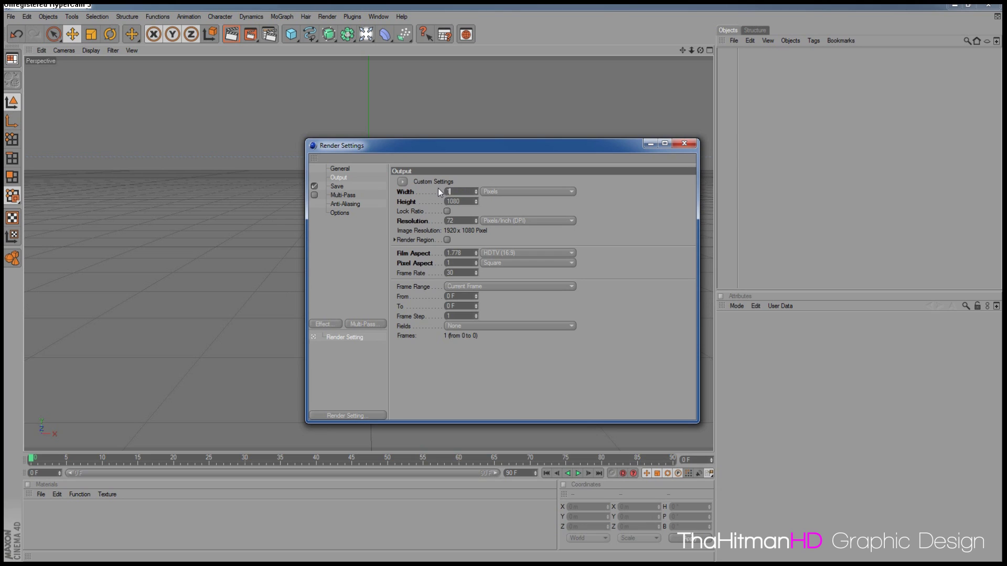
# - Try 1280 x 720, then settle on 1920 x 1080 full HD
pyautogui.press('Tab')
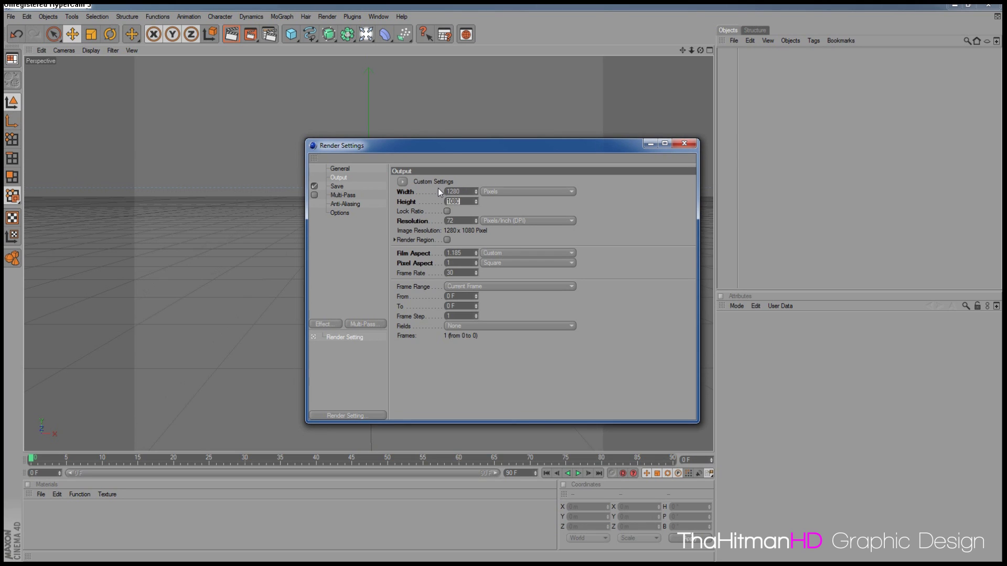
pyautogui.write('720')
pyautogui.hotkey('shift', 'Tab')
pyautogui.write('1920')
pyautogui.press('Tab')
pyautogui.write('1')
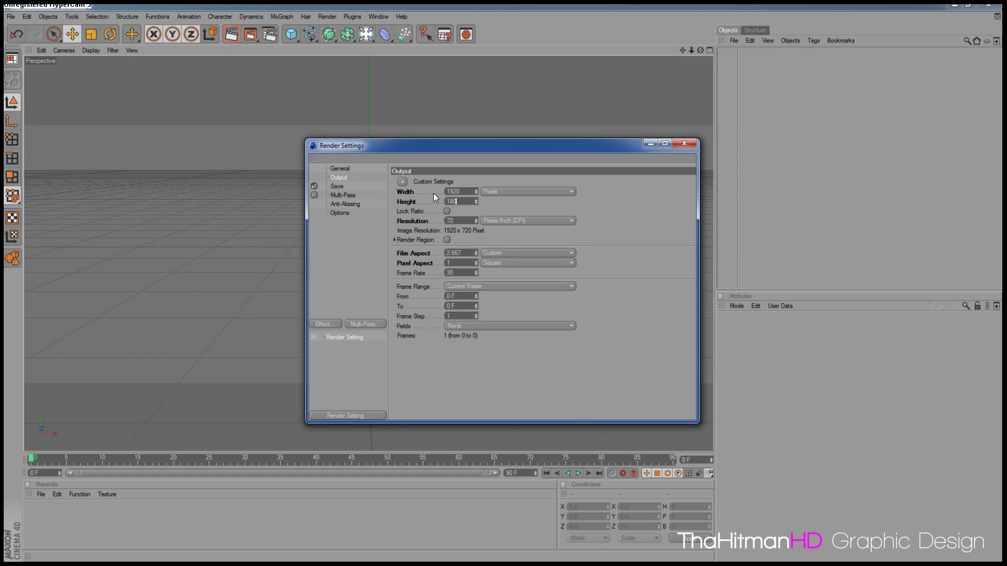
pyautogui.write('080')
pyautogui.press('Return')
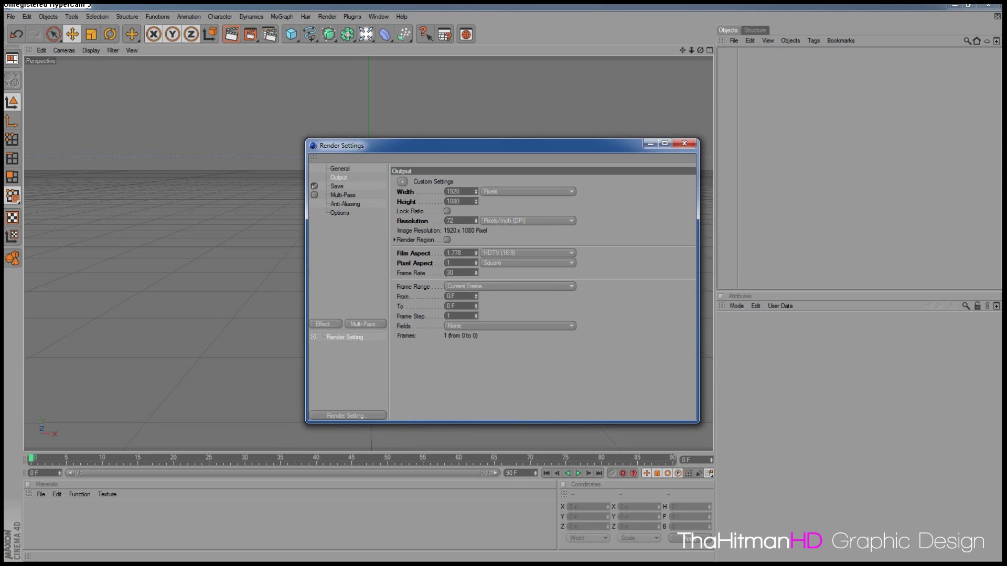
# - Try the All Frames range (0-90), then switch Frame Range to Manual
pyautogui.click(543, 286)
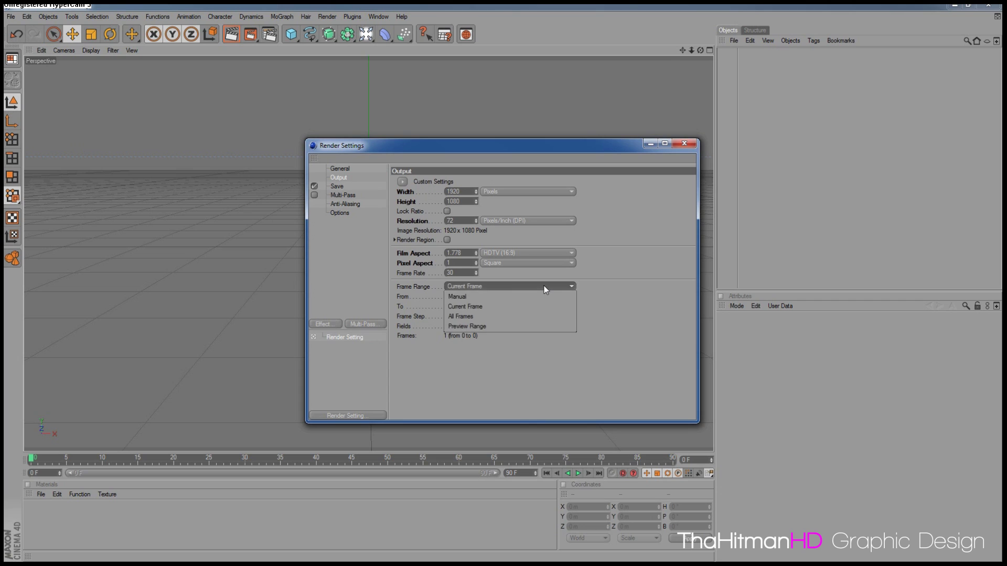
pyautogui.click(480, 317)
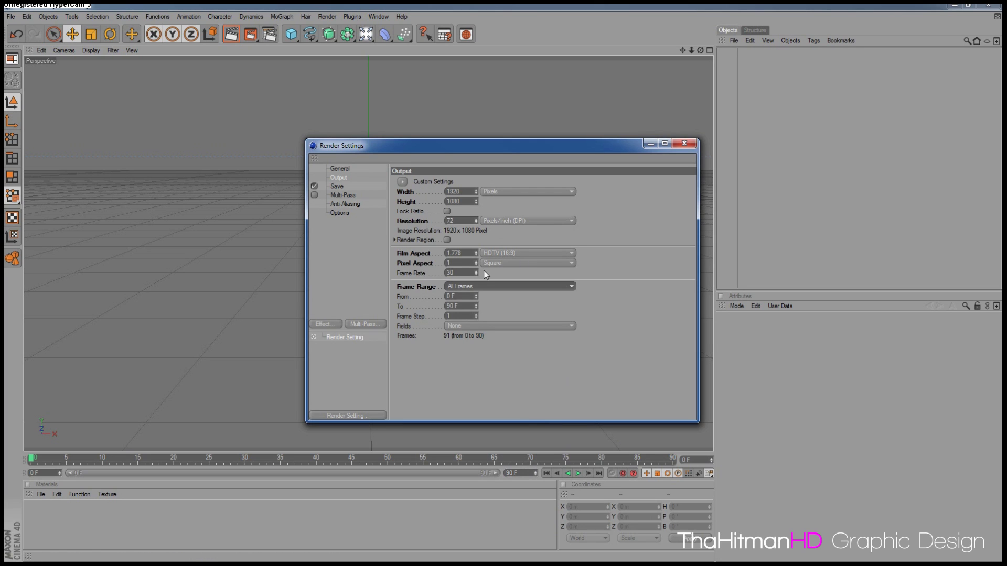
pyautogui.click(534, 293)
pyautogui.click(523, 295)
# - On the Save page, choose PNG format with Alpha Channel and Straight Alpha
pyautogui.click(339, 185)
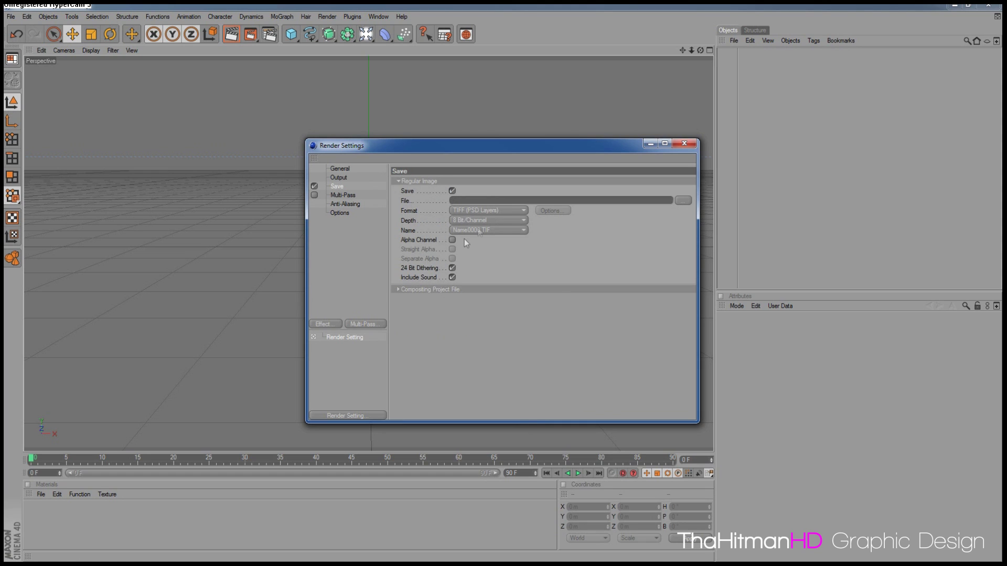
pyautogui.click(500, 209)
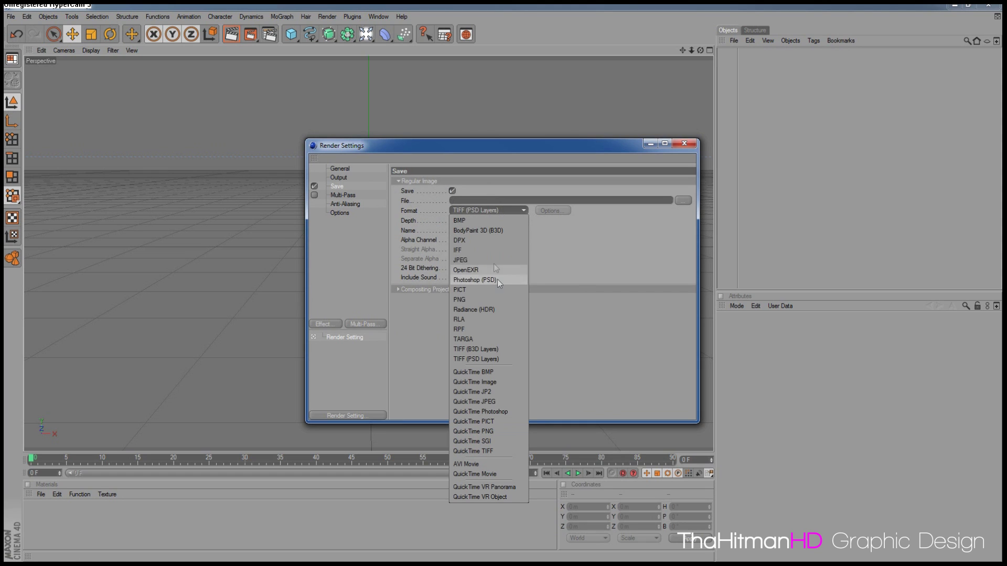
pyautogui.click(469, 301)
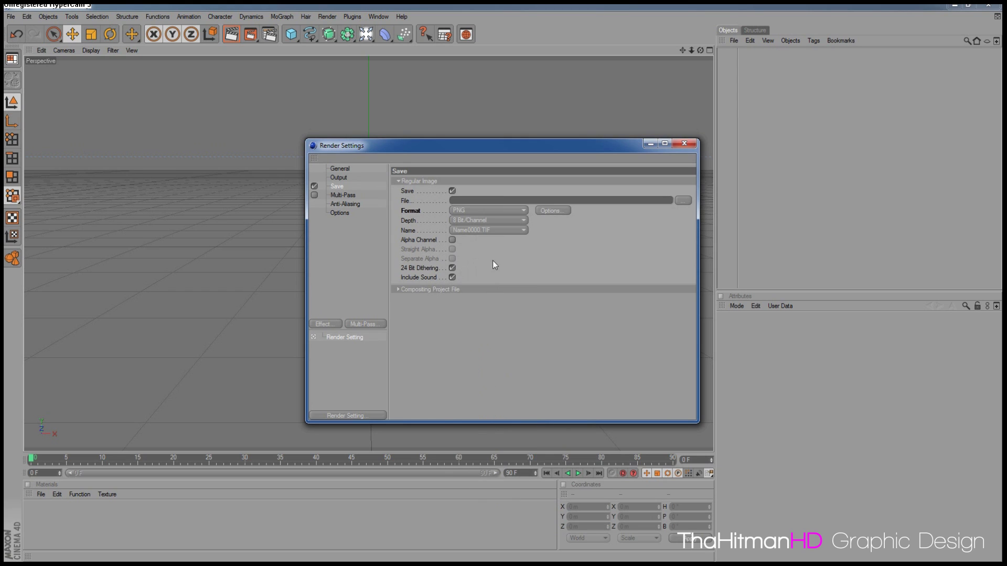
pyautogui.click(452, 240)
pyautogui.click(452, 249)
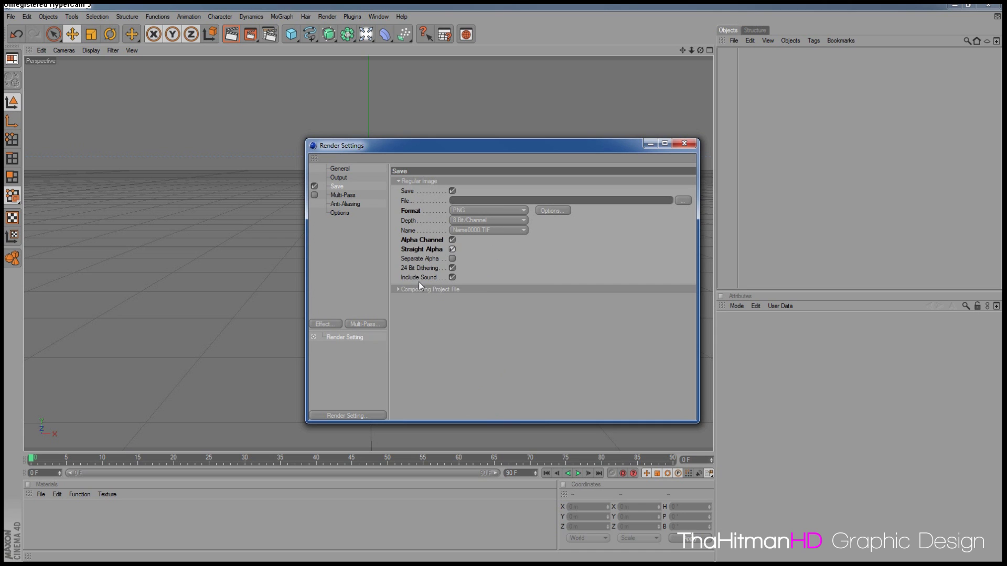
# - Set the render save file to 'tutorial' on the Desktop
pyautogui.click(679, 203)
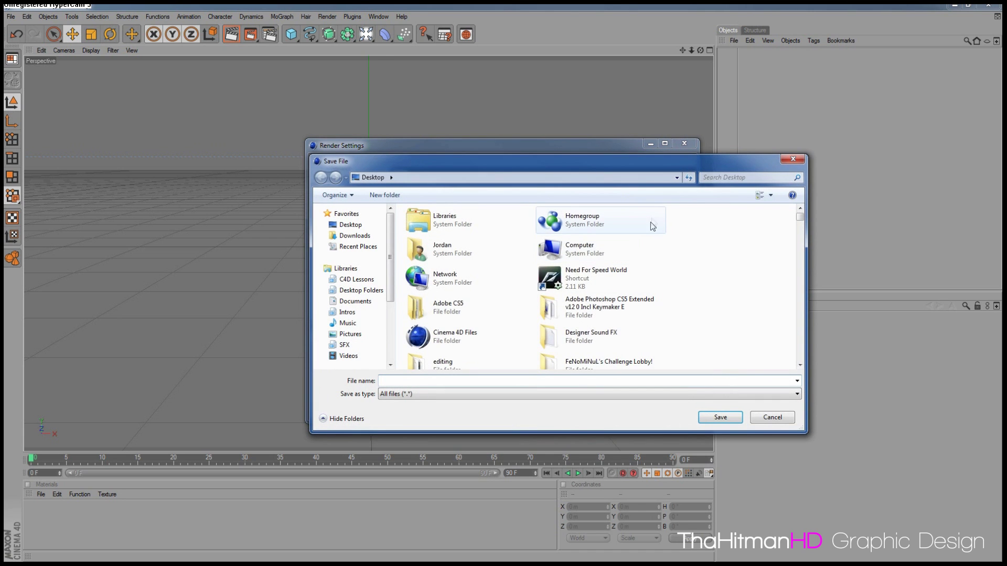
pyautogui.moveTo(678, 160); pyautogui.dragTo(623, 240)
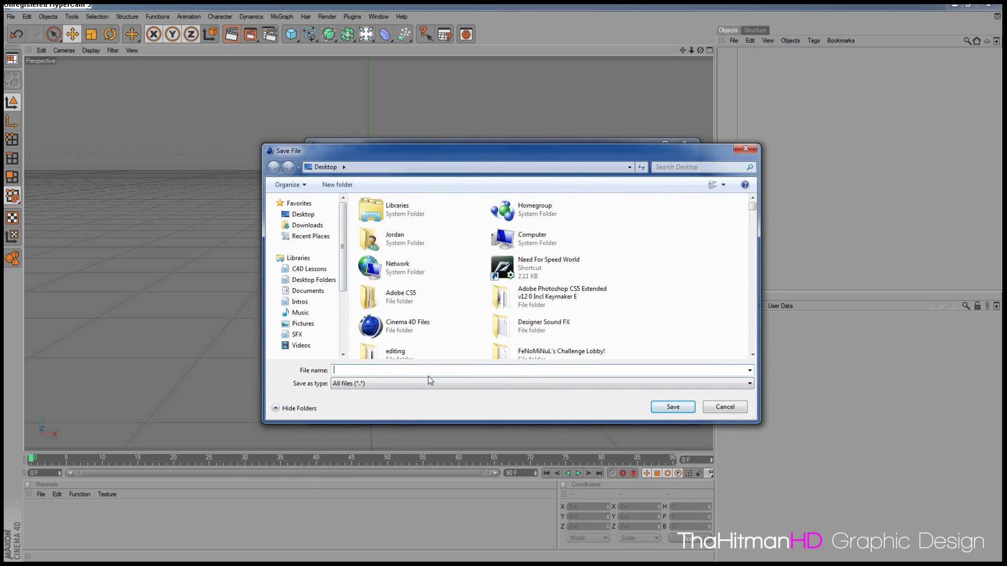
pyautogui.write('tutorial')
pyautogui.press('Return')
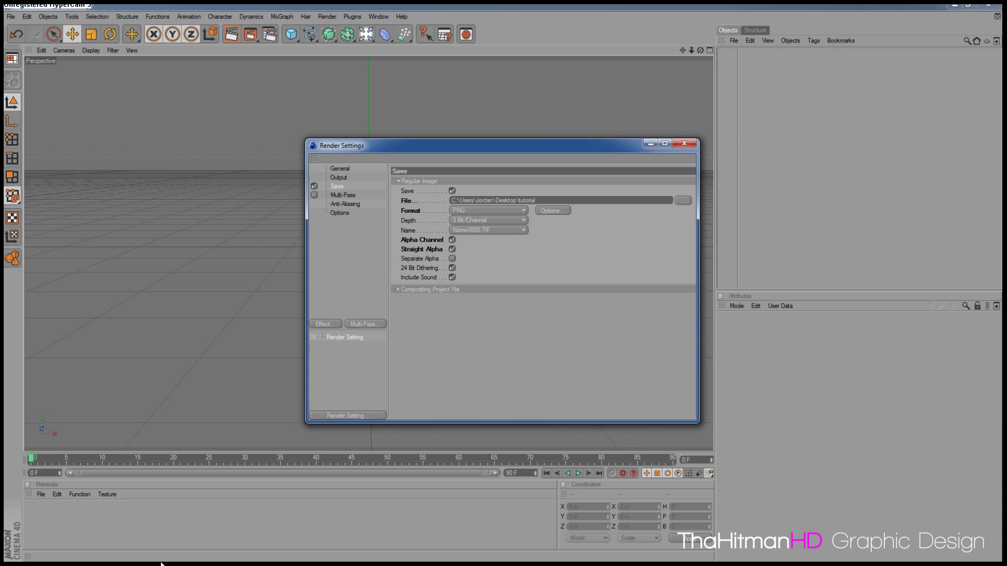
# - On the Options page set Ray Depth 6, Reflection Depth 3, Shadow Depth 6, and close Render Settings
pyautogui.moveTo(529, 202); pyautogui.dragTo(476, 200)
pyautogui.click(576, 201)
pyautogui.click(350, 196)
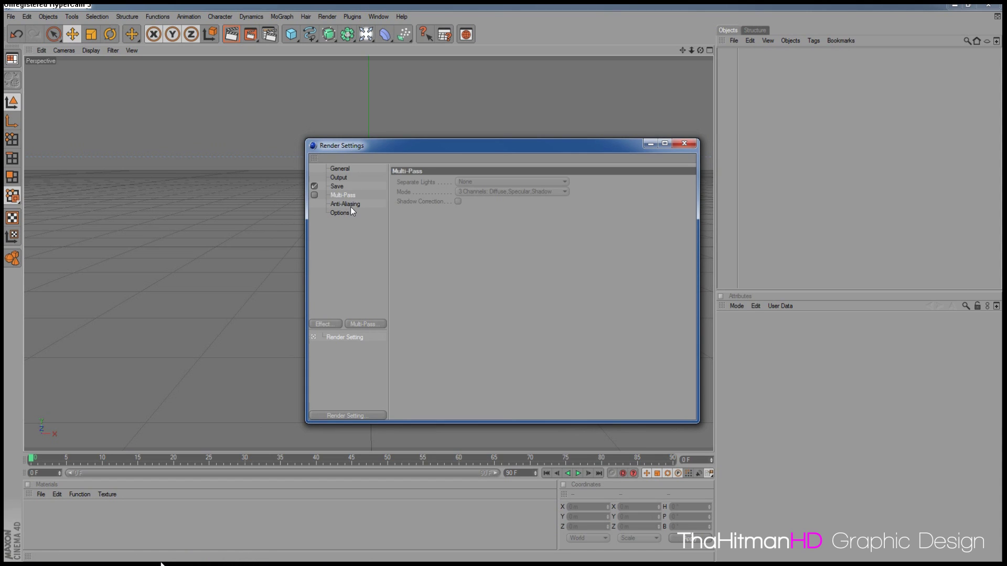
pyautogui.click(351, 205)
pyautogui.click(350, 213)
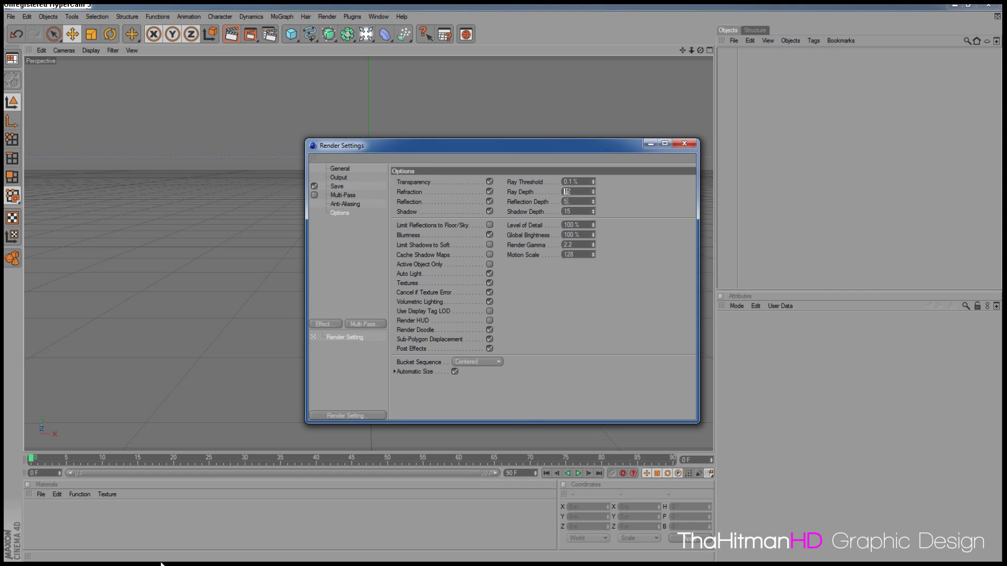
pyautogui.doubleClick(566, 211)
pyautogui.doubleClick(574, 192)
pyautogui.write('66')
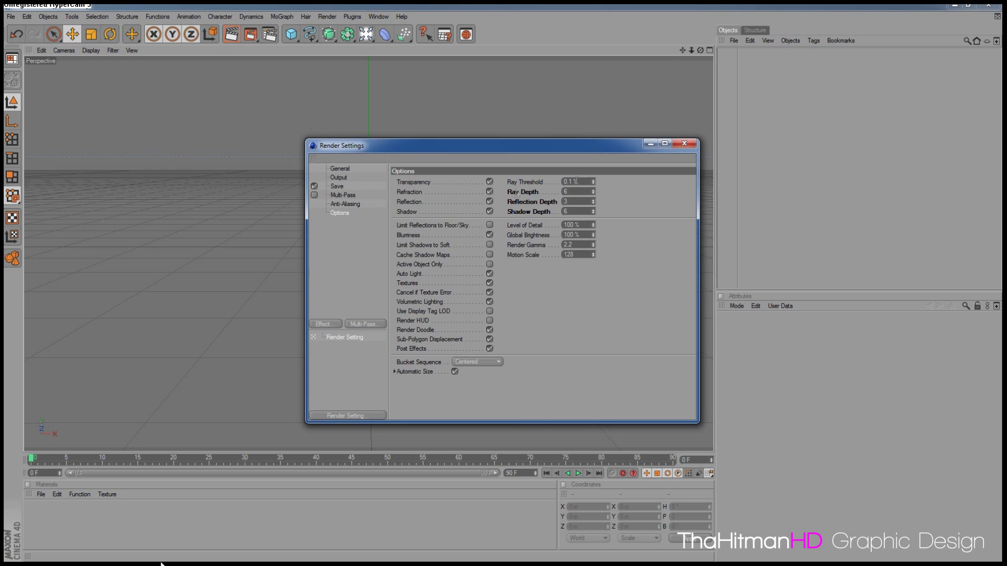
pyautogui.doubleClick(566, 192)
pyautogui.click(684, 145)
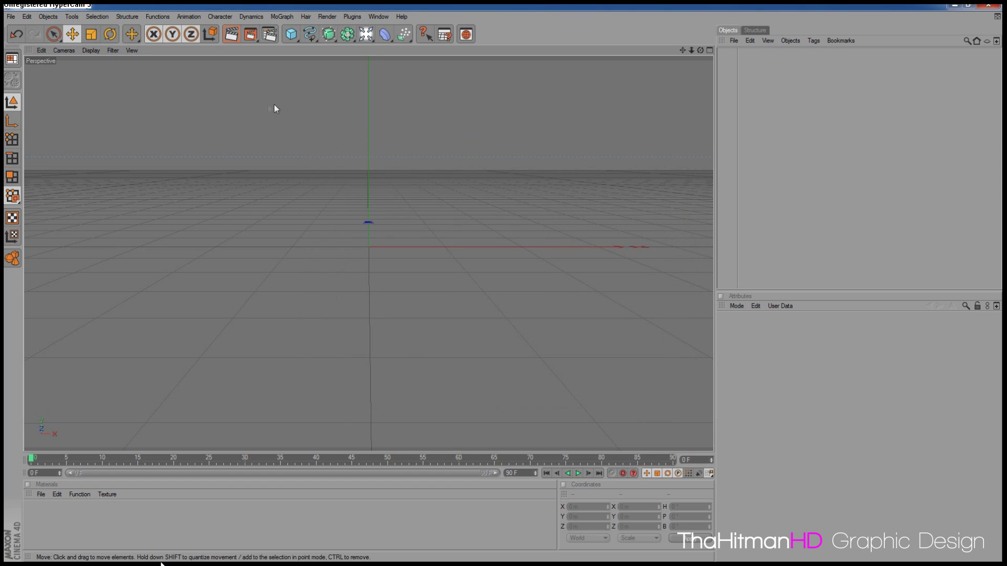
# - Pick Floor from the Light toolbar flyout, delete it, then open the Cube primitives palette
pyautogui.click(365, 40)
pyautogui.moveTo(365, 40); pyautogui.dragTo(453, 83)
pyautogui.scroll(-8, 349, 294)
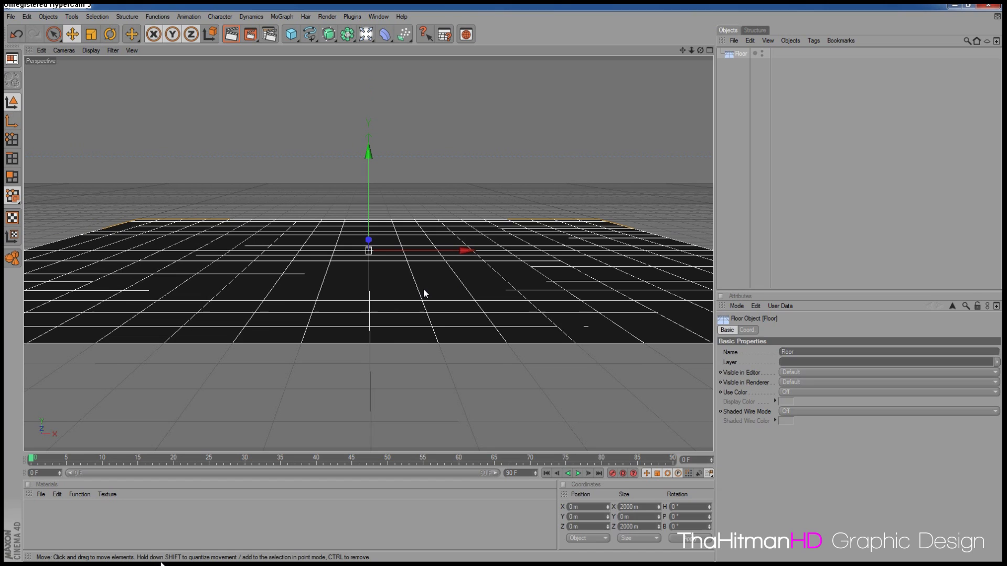
pyautogui.press('Delete')
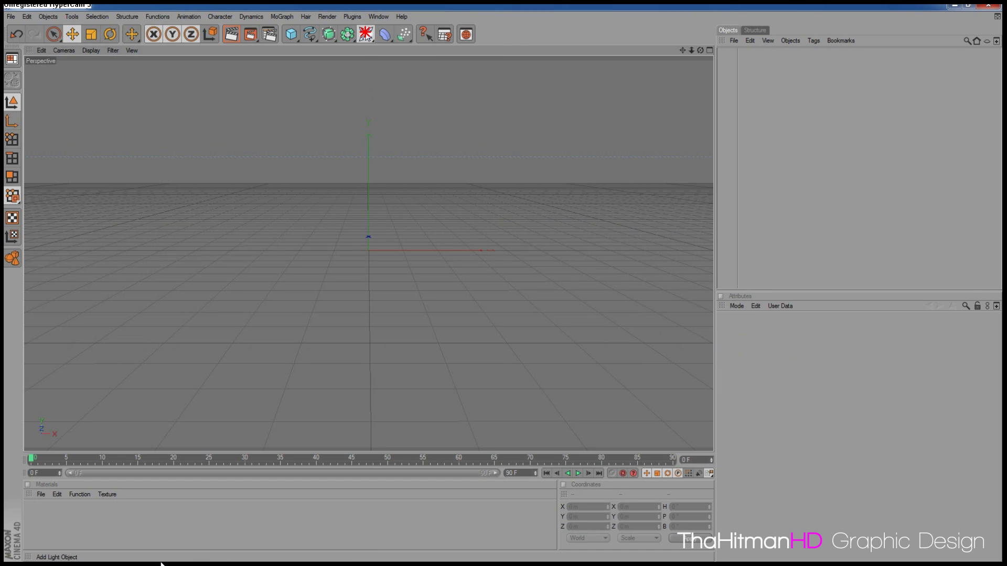
pyautogui.click(366, 36)
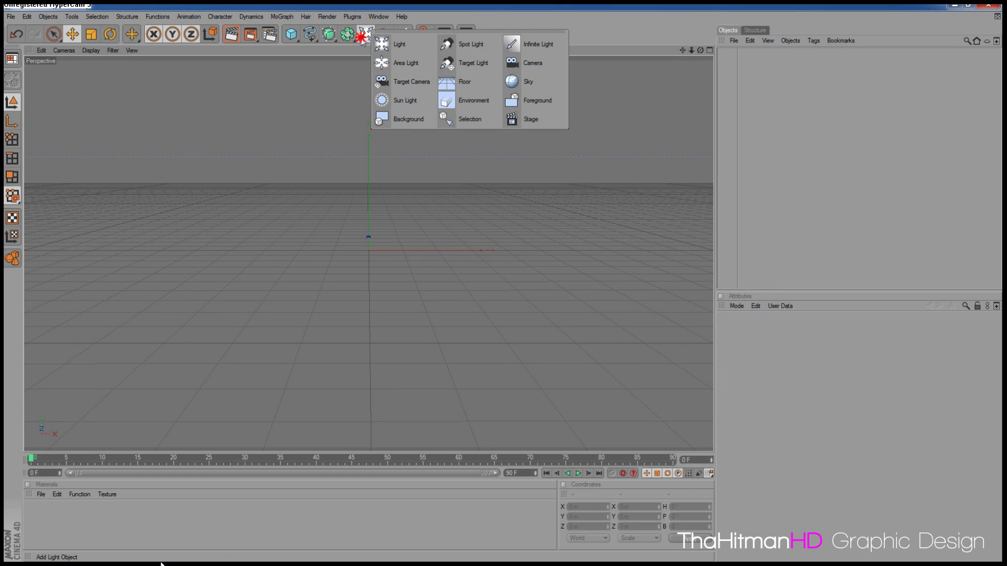
pyautogui.click(298, 38)
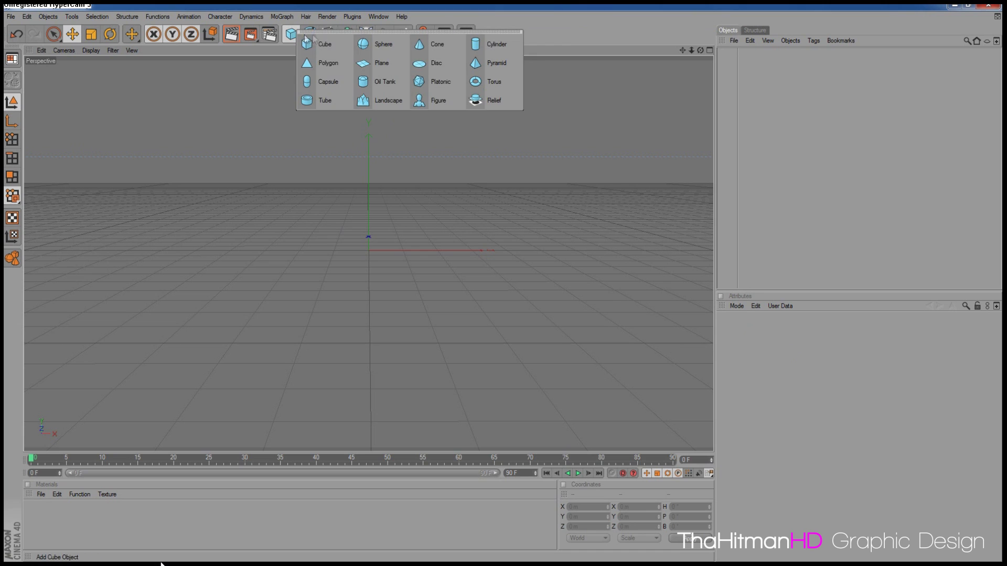
pyautogui.click(373, 67)
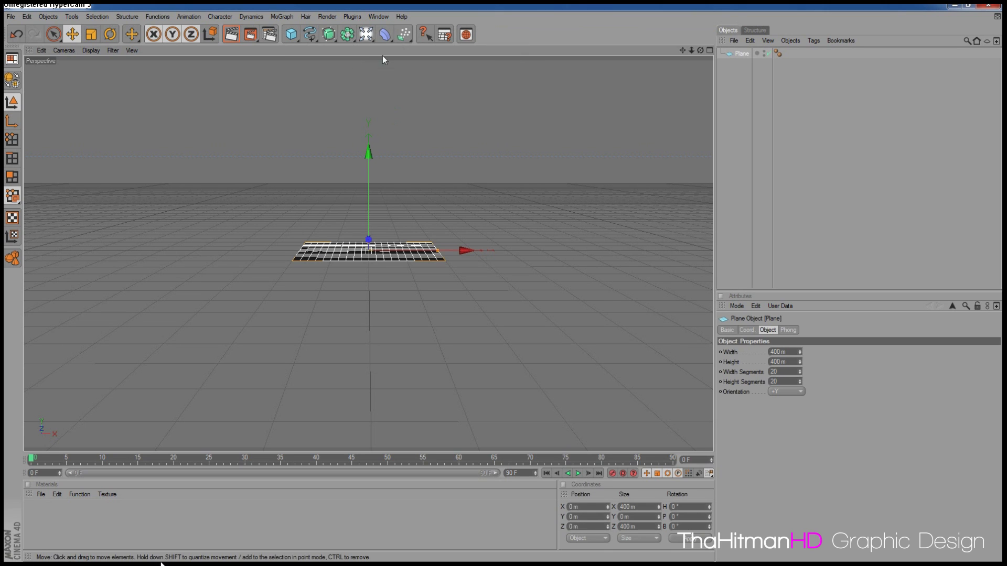
pyautogui.click(290, 34)
pyautogui.moveTo(282, 40)
pyautogui.mouseDown()
pyautogui.moveTo(382, 65)
pyautogui.moveTo(277, 52)
pyautogui.mouseUp()
pyautogui.moveTo(799, 353); pyautogui.dragTo(799, 232)
pyautogui.moveTo(800, 362); pyautogui.dragTo(800, 234)
pyautogui.click(779, 351)
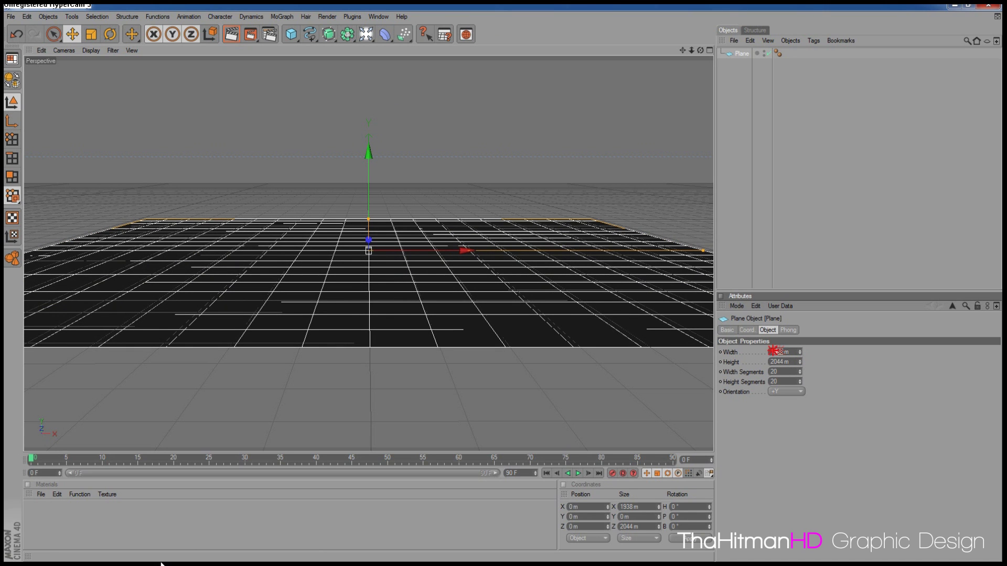
pyautogui.write('99999999')
pyautogui.press('Return')
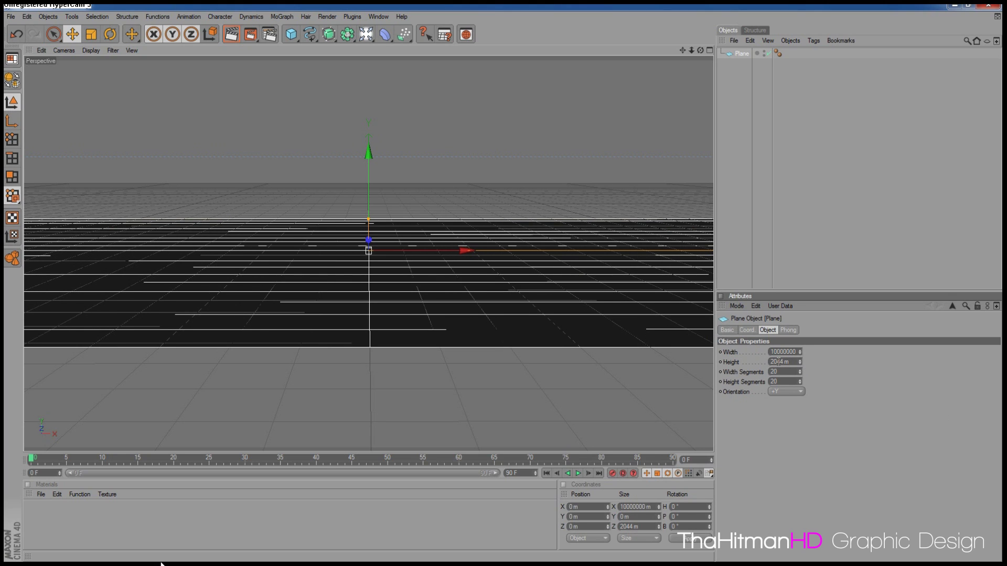
pyautogui.moveTo(783, 362); pyautogui.dragTo(751, 364)
pyautogui.press('BackSpace')
pyautogui.write('10000000')
pyautogui.press('Return')
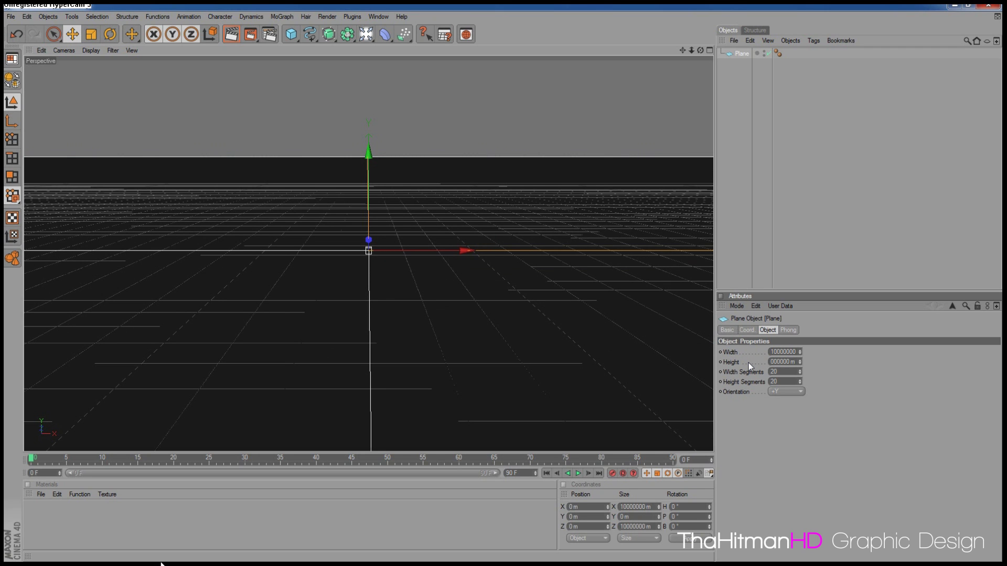
pyautogui.scroll(-5, 403, 195)
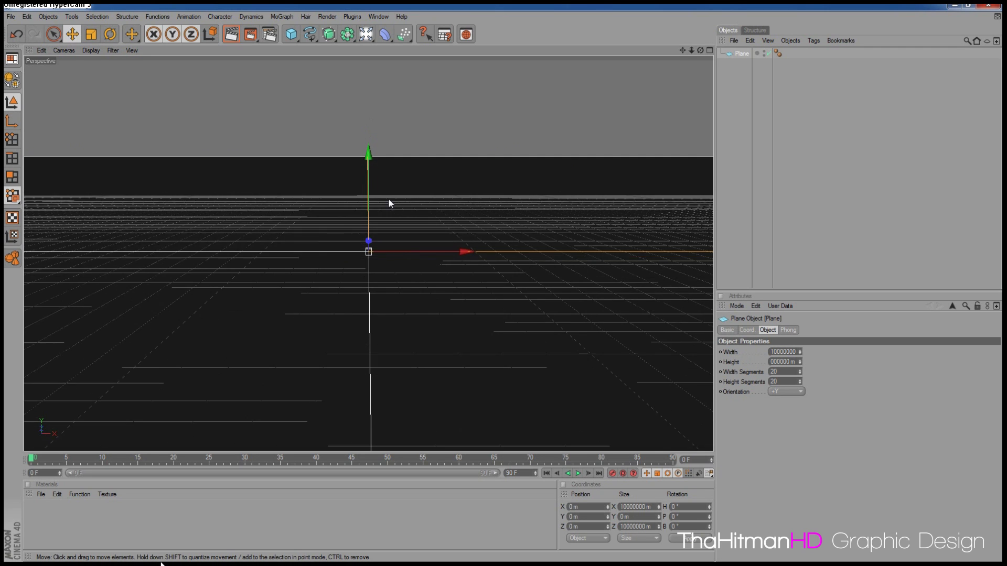
pyautogui.scroll(3, 407, 212)
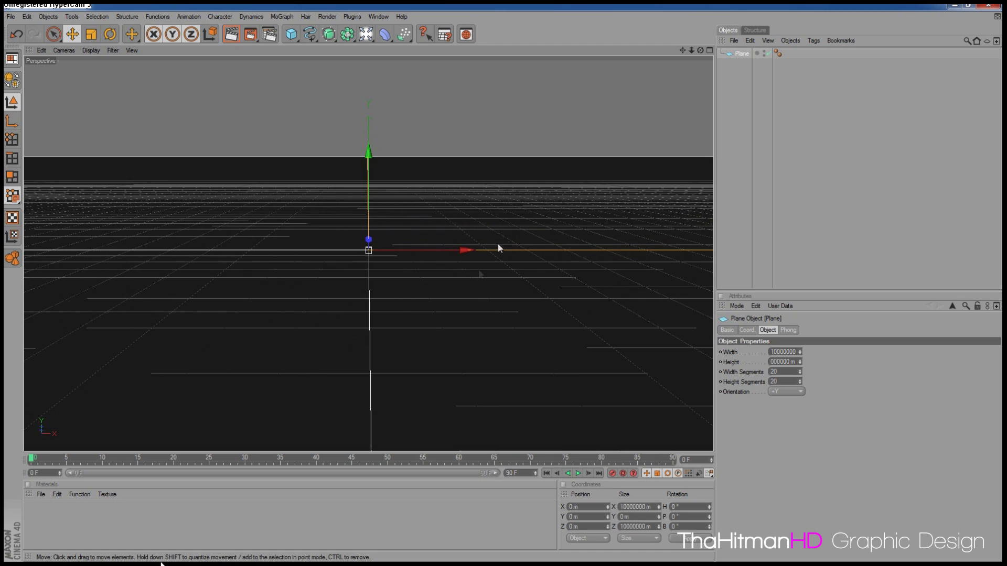
pyautogui.press('Delete')
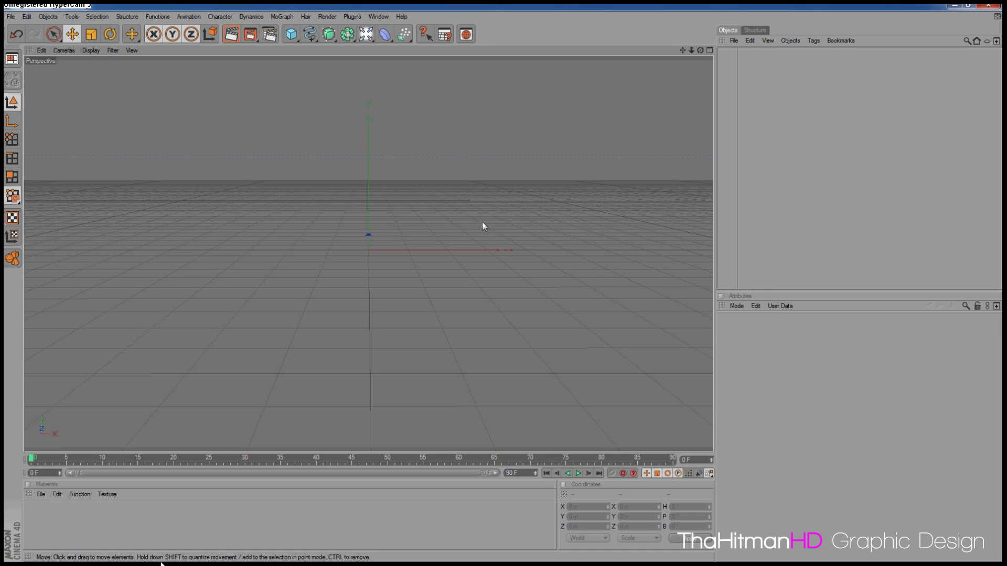
# - Add a 2000 m Floor object and test it with a preview render
pyautogui.moveTo(365, 34); pyautogui.dragTo(464, 81)
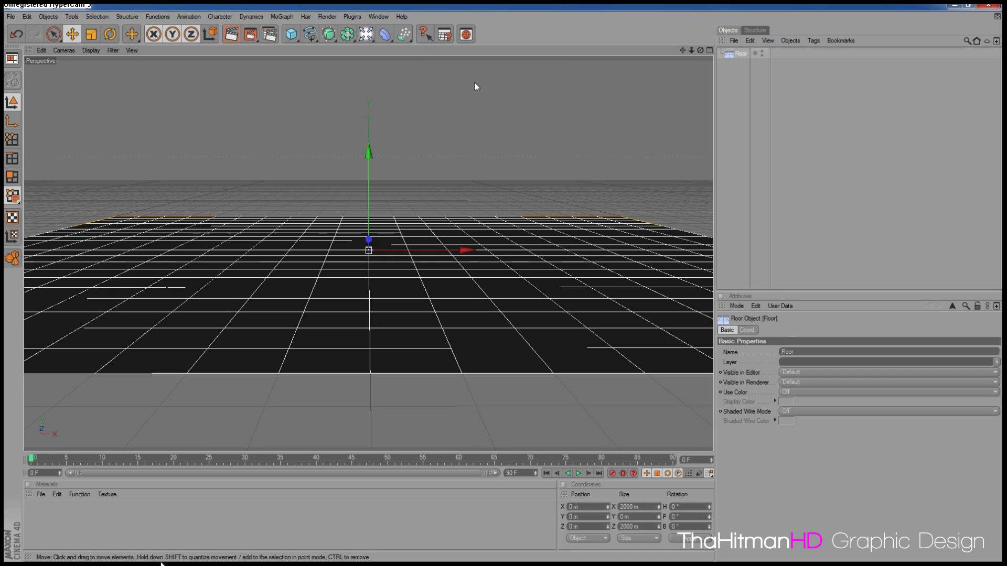
pyautogui.click(232, 34)
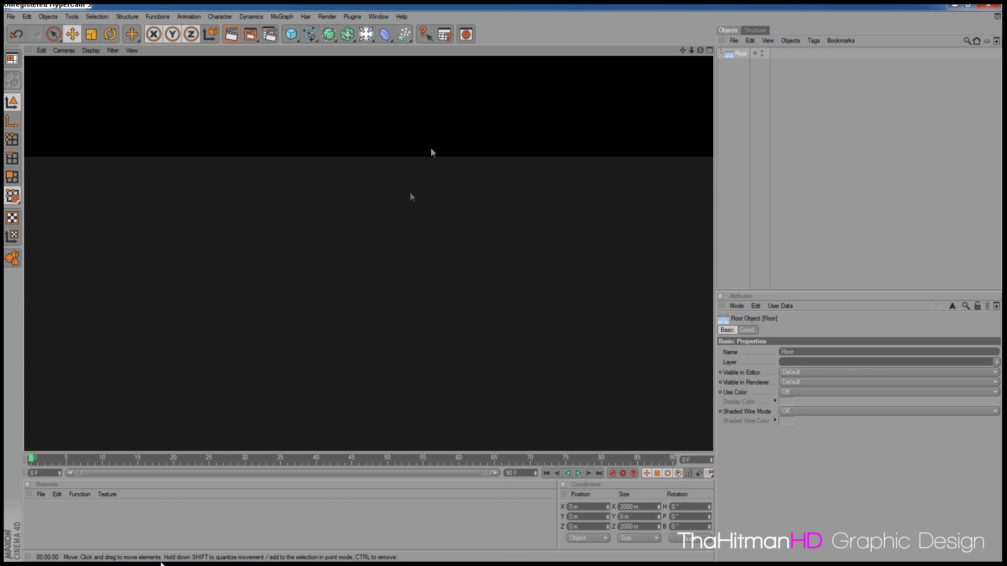
pyautogui.click(662, 228)
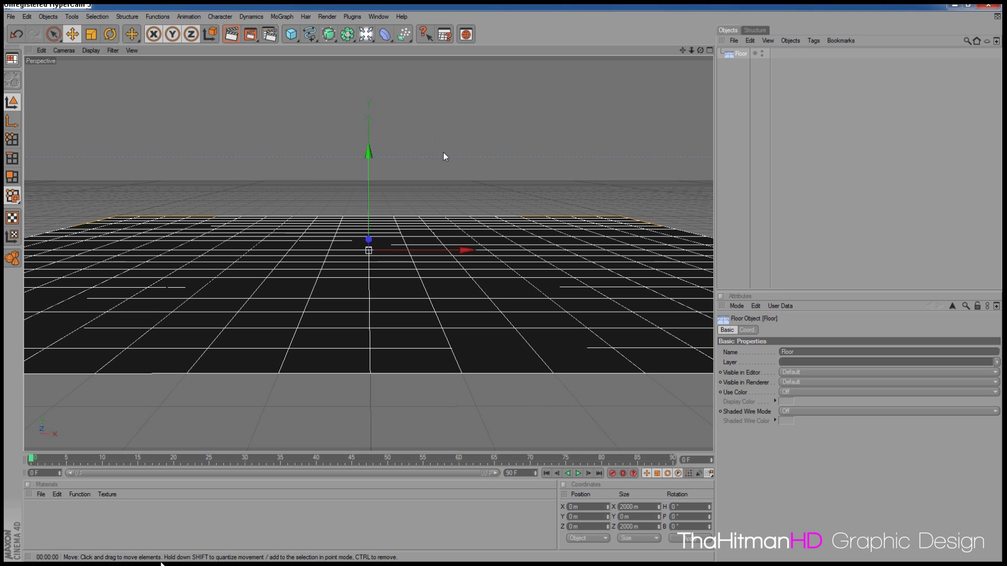
# - Add a MoGraph Text Object reading 'Tutorial' and shift it left
pyautogui.click(281, 17)
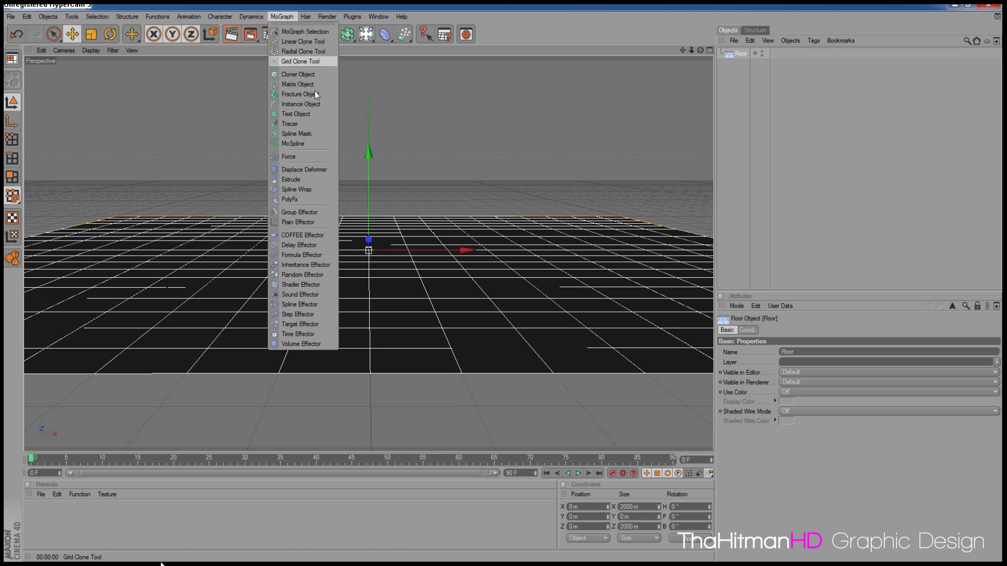
pyautogui.click(300, 114)
pyautogui.moveTo(470, 254); pyautogui.dragTo(410, 254)
pyautogui.click(757, 379)
pyautogui.hotkey('ctrl', 'a')
pyautogui.write('Tutorial')
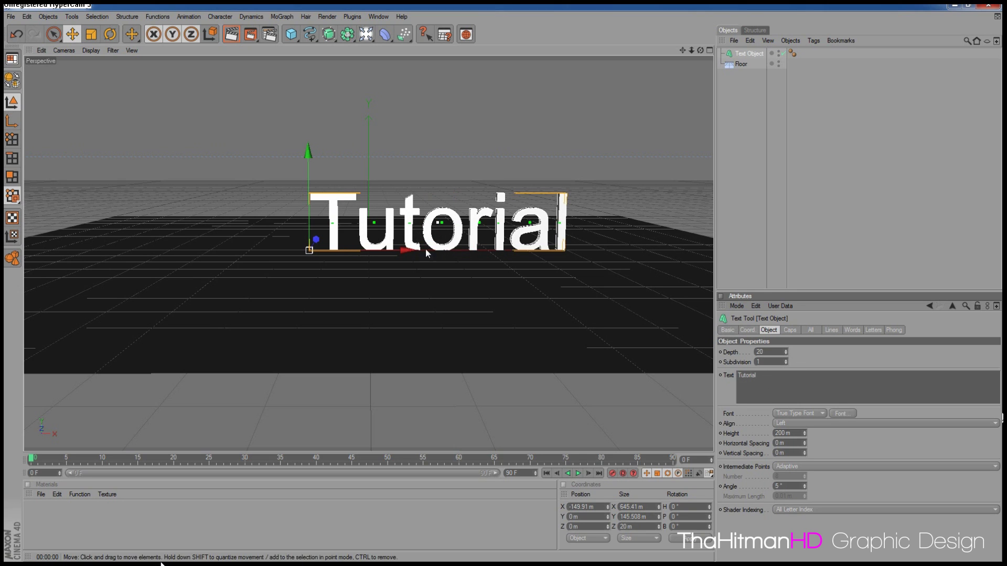
pyautogui.moveTo(430, 255); pyautogui.dragTo(421, 255)
# - Set the text font to Harabara and move the text left to centre it over the floor
pyautogui.click(833, 413)
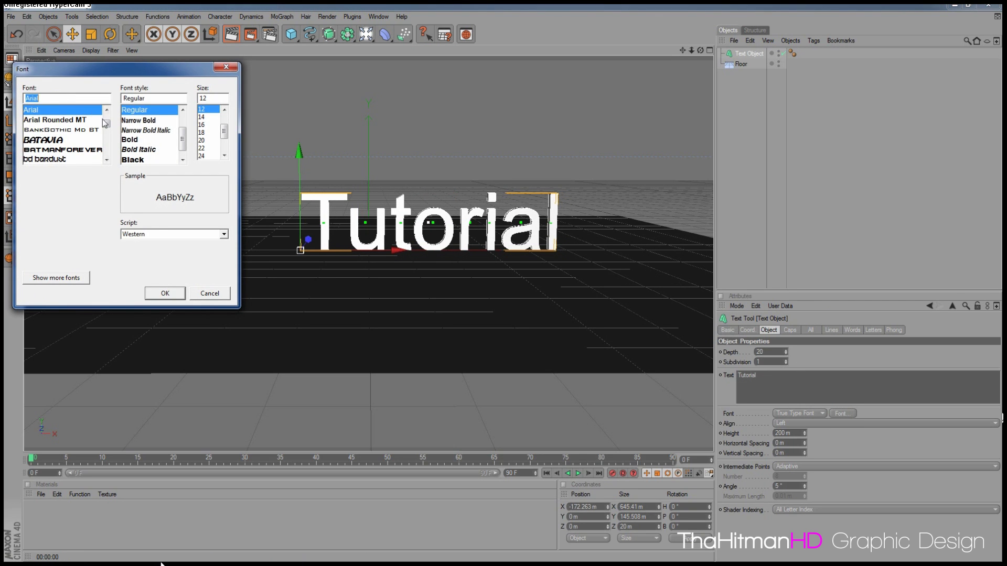
pyautogui.write('hara')
pyautogui.press('Down')
pyautogui.press('Return')
pyautogui.moveTo(397, 256); pyautogui.dragTo(358, 255)
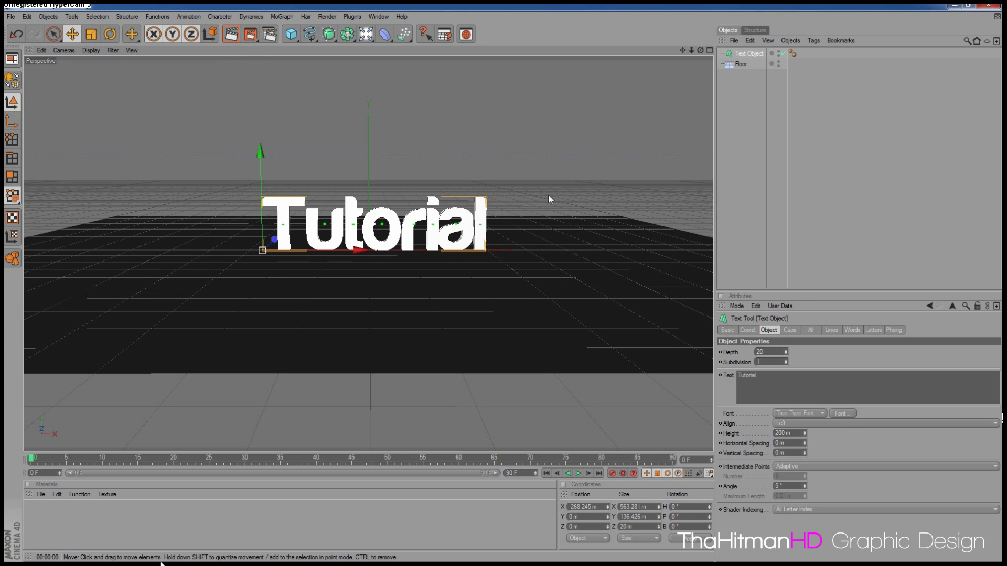
pyautogui.moveTo(700, 49); pyautogui.dragTo(695, 63)
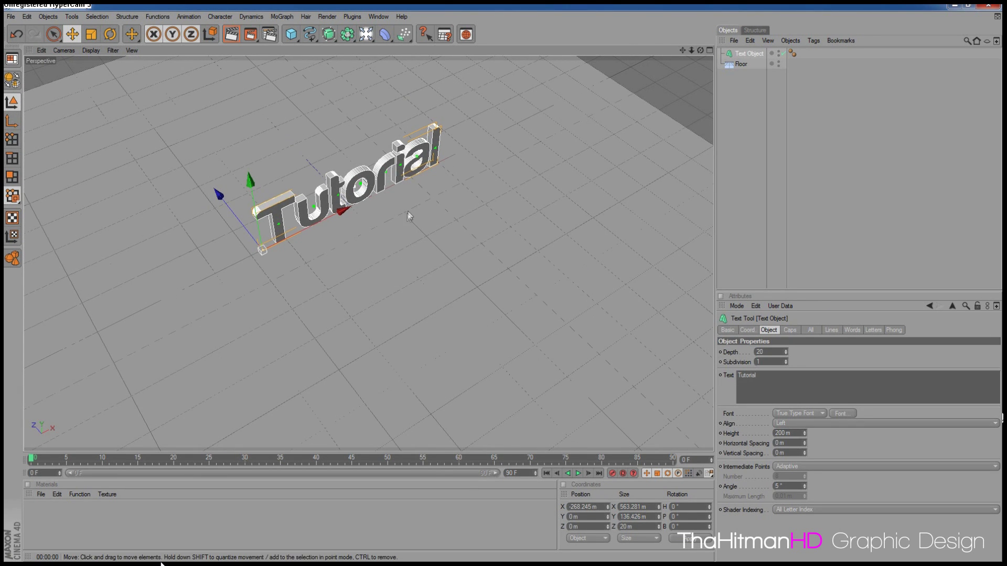
# - Increase the text extrusion depth to 60 and adjust letter height, spacing and line spacing
pyautogui.moveTo(697, 49); pyautogui.dragTo(700, 52)
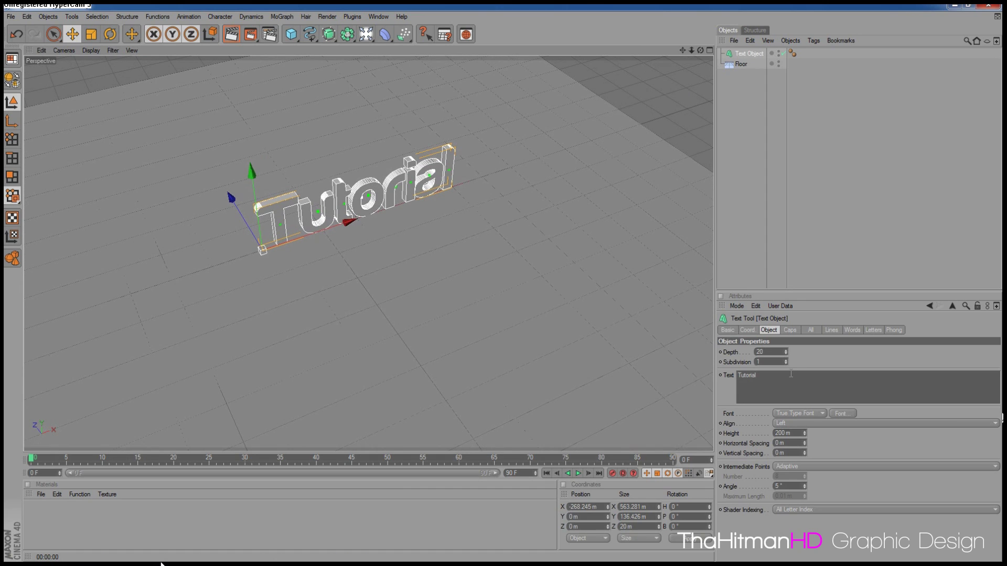
pyautogui.click(739, 353)
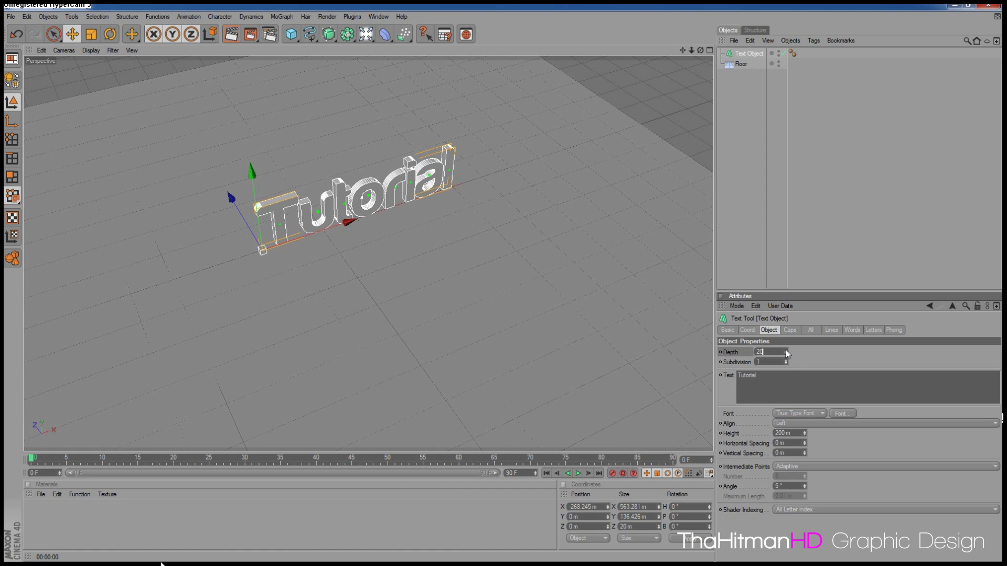
pyautogui.moveTo(785, 354)
pyautogui.mouseDown()
pyautogui.moveTo(786, 391)
pyautogui.moveTo(786, 341)
pyautogui.moveTo(786, 351)
pyautogui.mouseUp()
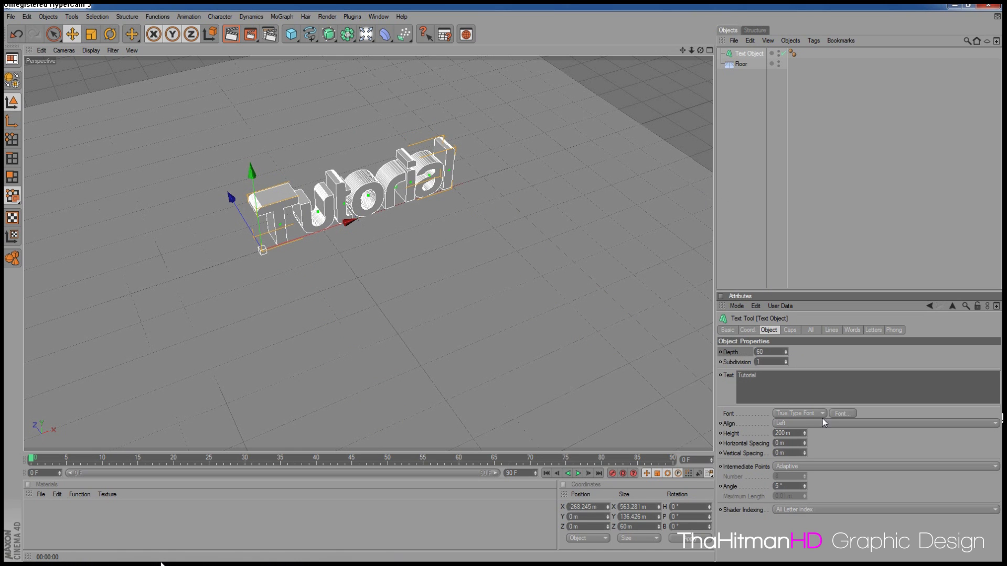
pyautogui.moveTo(700, 51); pyautogui.dragTo(668, 14)
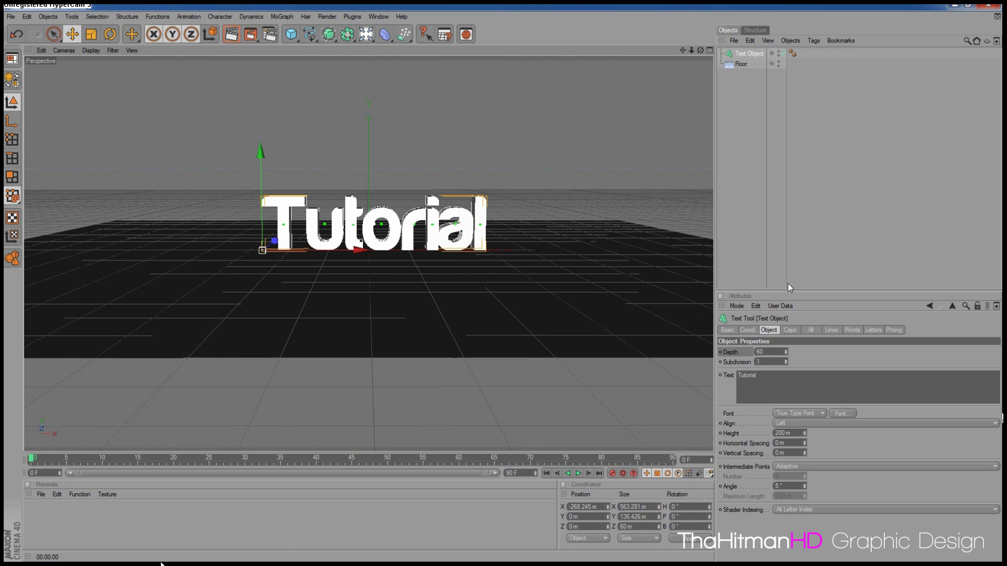
pyautogui.moveTo(805, 435)
pyautogui.mouseDown()
pyautogui.moveTo(807, 413)
pyautogui.moveTo(807, 435)
pyautogui.mouseUp()
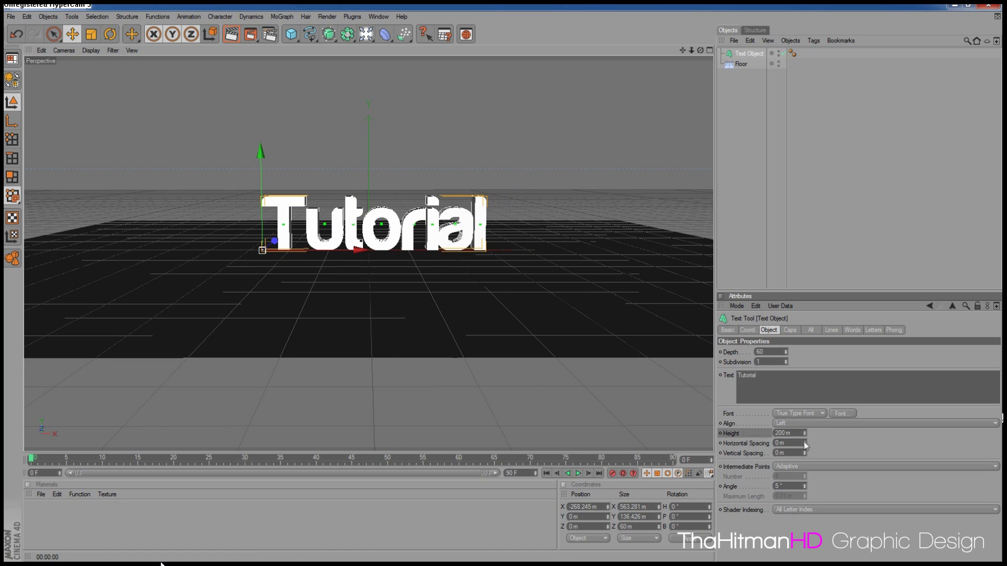
pyautogui.moveTo(806, 446)
pyautogui.mouseDown()
pyautogui.moveTo(807, 428)
pyautogui.moveTo(807, 445)
pyautogui.mouseUp()
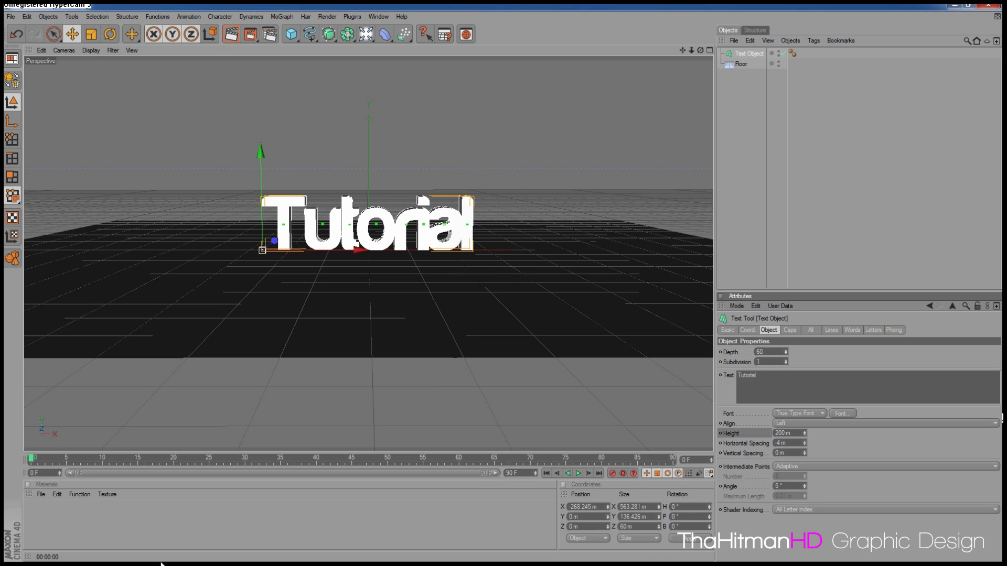
pyautogui.moveTo(807, 452); pyautogui.dragTo(807, 450)
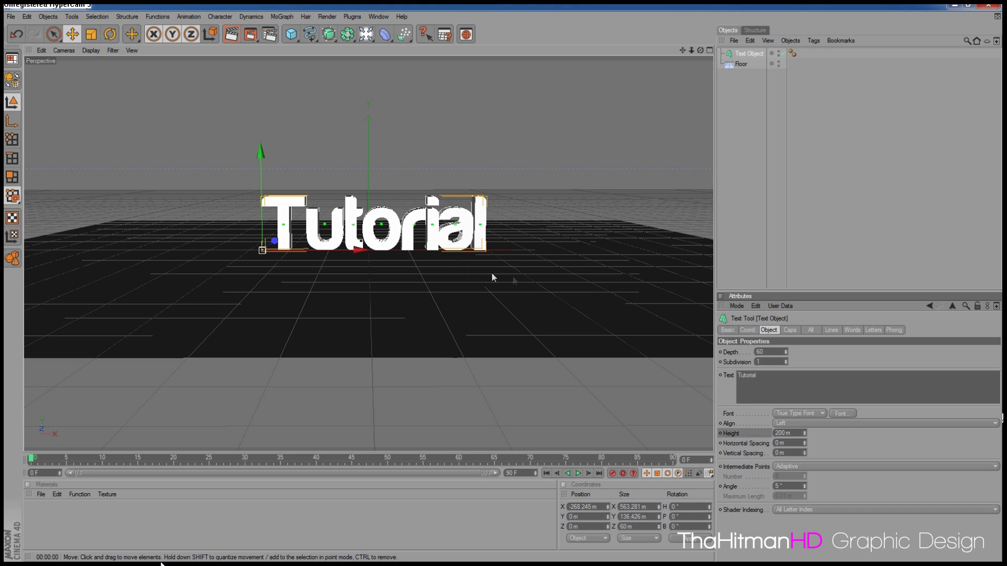
# - Raise the text slightly above the floor, checking with preview renders, and add an omni Light
pyautogui.click(230, 35)
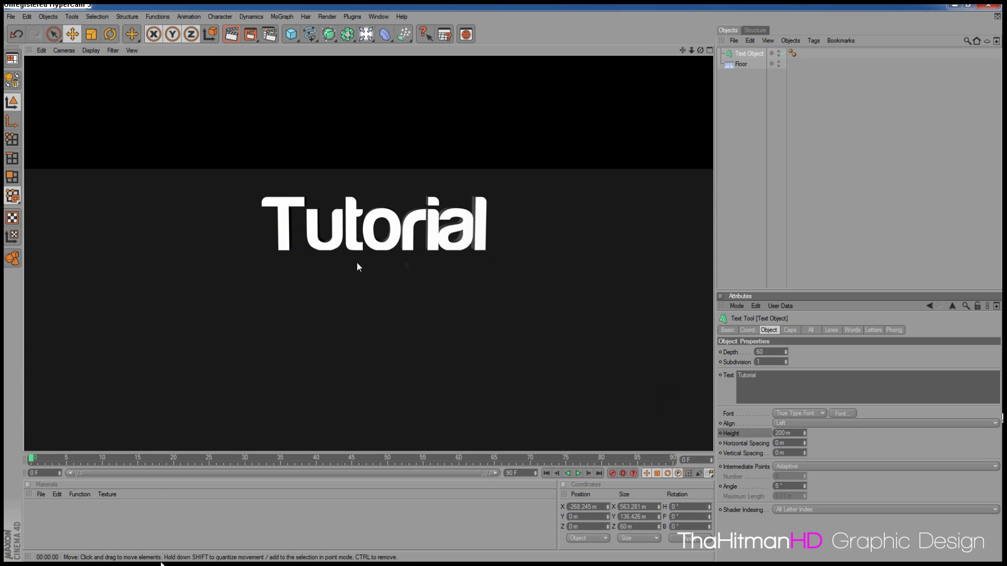
pyautogui.click(475, 234)
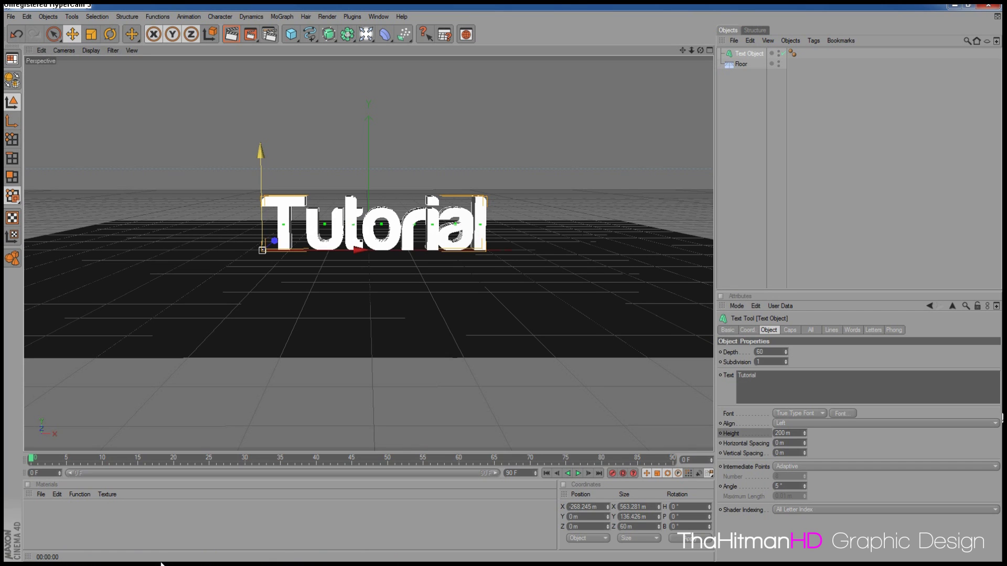
pyautogui.moveTo(261, 157); pyautogui.dragTo(261, 154)
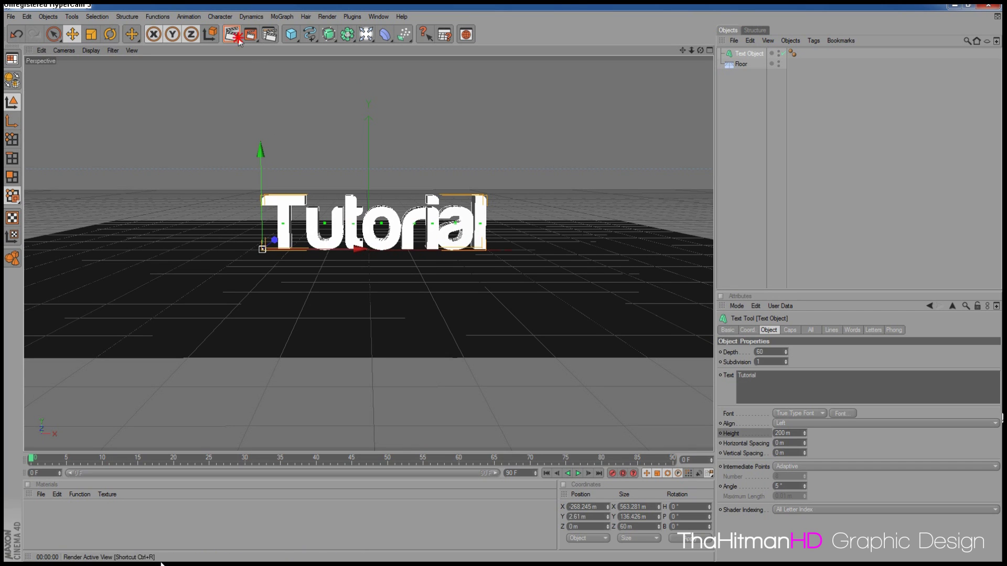
pyautogui.hotkey('ctrl', 'r')
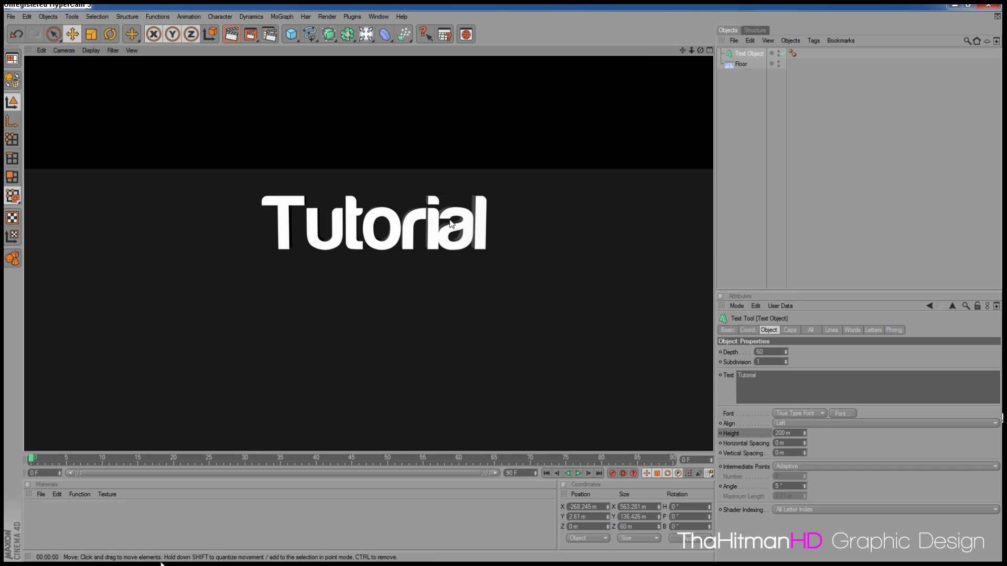
pyautogui.click(480, 212)
pyautogui.moveTo(366, 34); pyautogui.dragTo(414, 47)
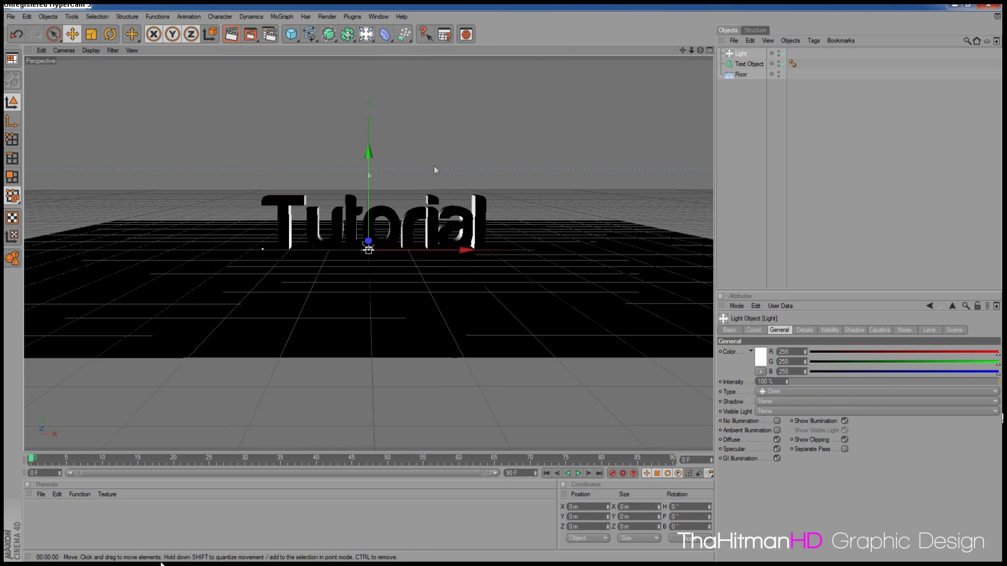
# - Lift the light to about 747 m and check it with a preview render
pyautogui.moveTo(366, 34)
pyautogui.mouseDown()
pyautogui.moveTo(392, 43)
pyautogui.moveTo(355, 47)
pyautogui.mouseUp()
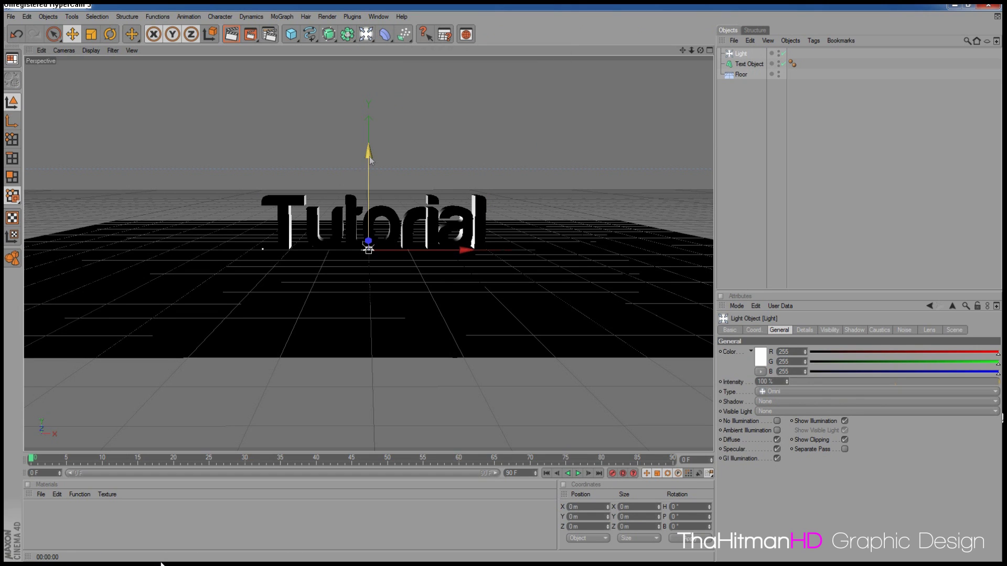
pyautogui.moveTo(370, 158); pyautogui.dragTo(369, 36)
pyautogui.moveTo(369, 126); pyautogui.dragTo(368, 37)
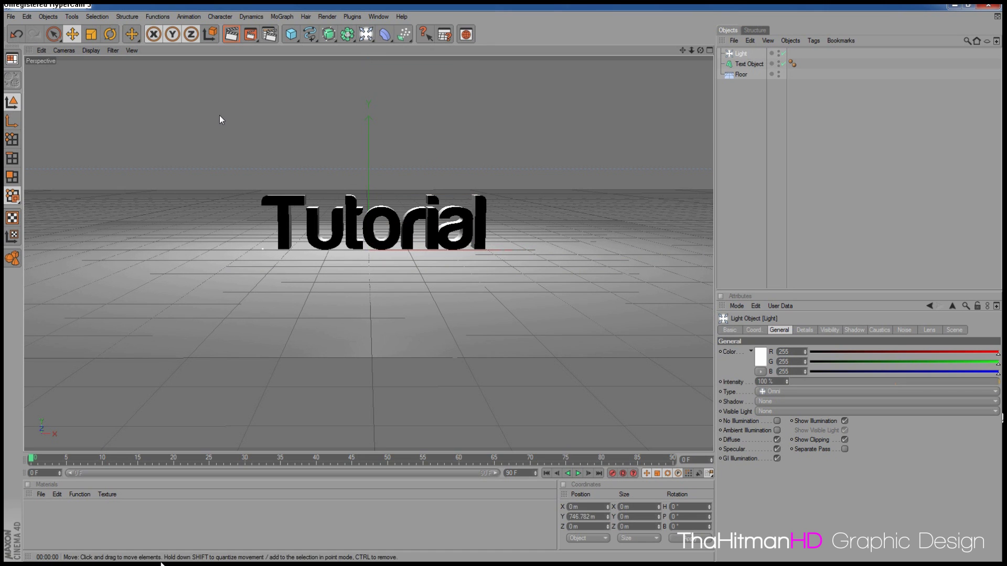
pyautogui.click(232, 37)
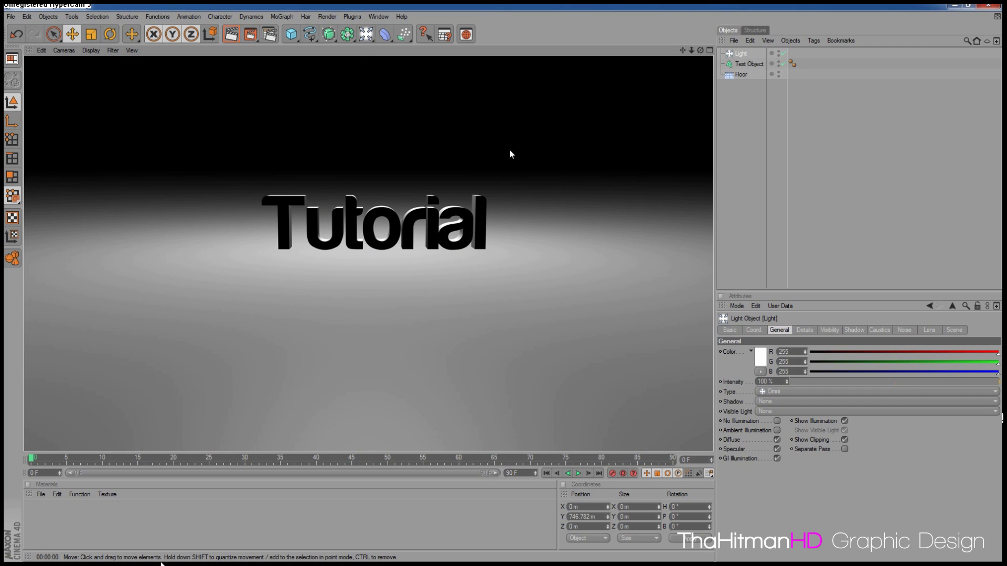
pyautogui.click(740, 56)
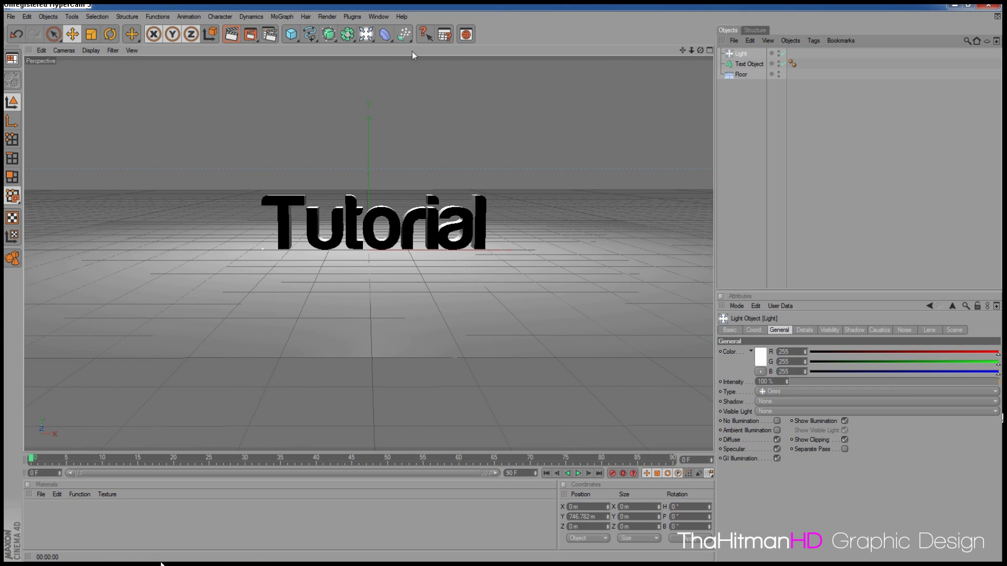
# - Add an Array, parent the light under it, and set it to 3 copies
pyautogui.click(347, 35)
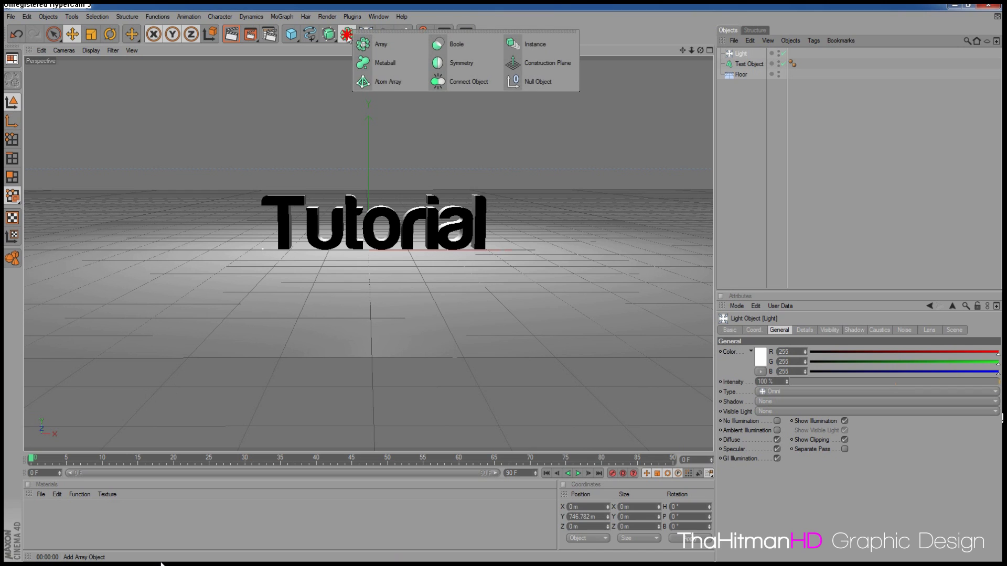
pyautogui.click(378, 44)
pyautogui.moveTo(739, 63); pyautogui.dragTo(738, 57)
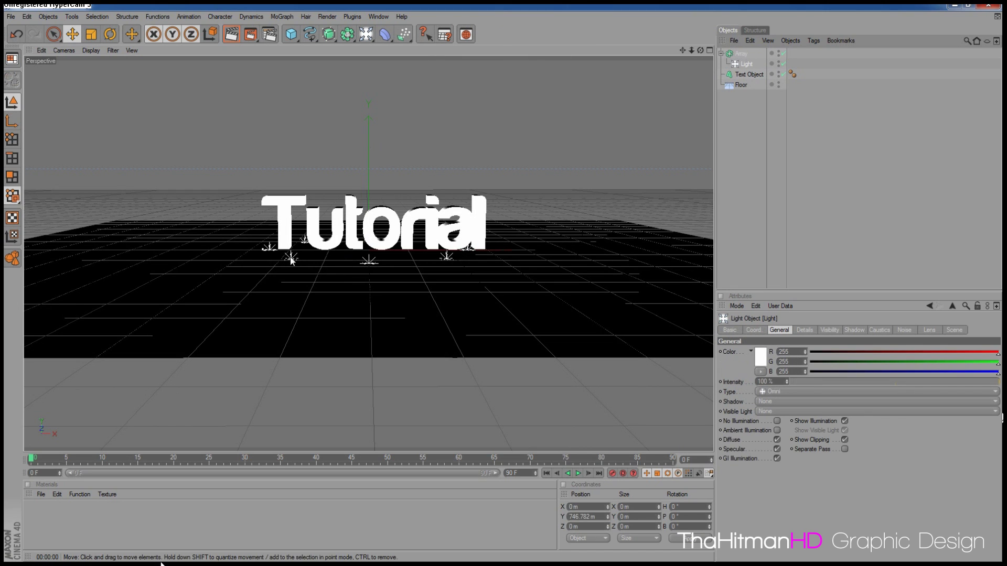
pyautogui.click(741, 54)
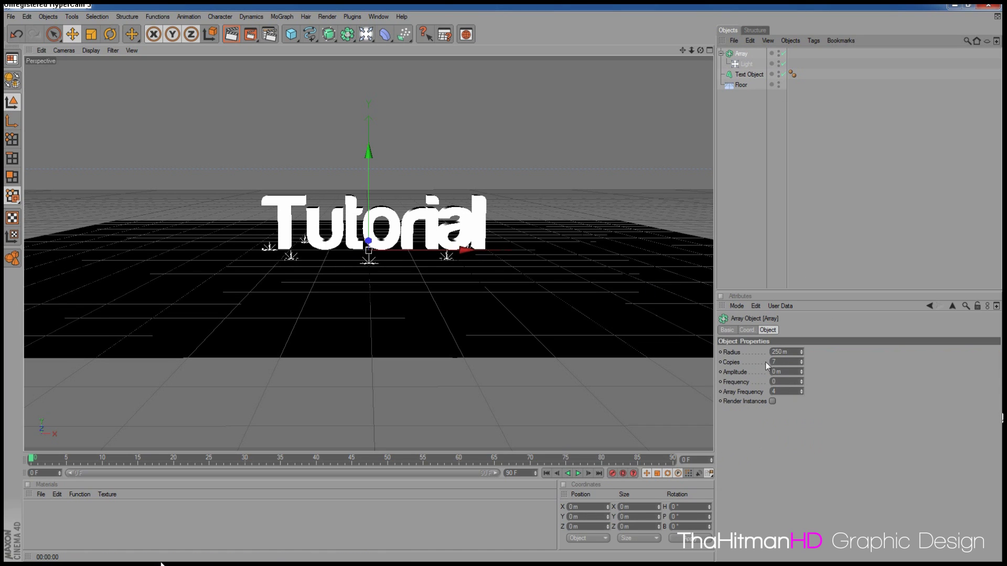
pyautogui.moveTo(778, 362); pyautogui.dragTo(754, 361)
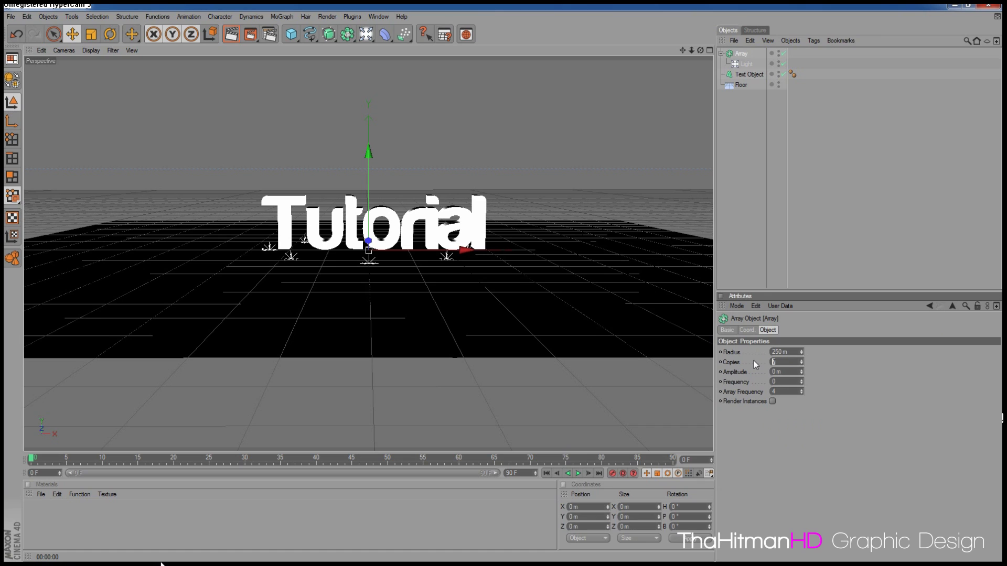
pyautogui.click(834, 367)
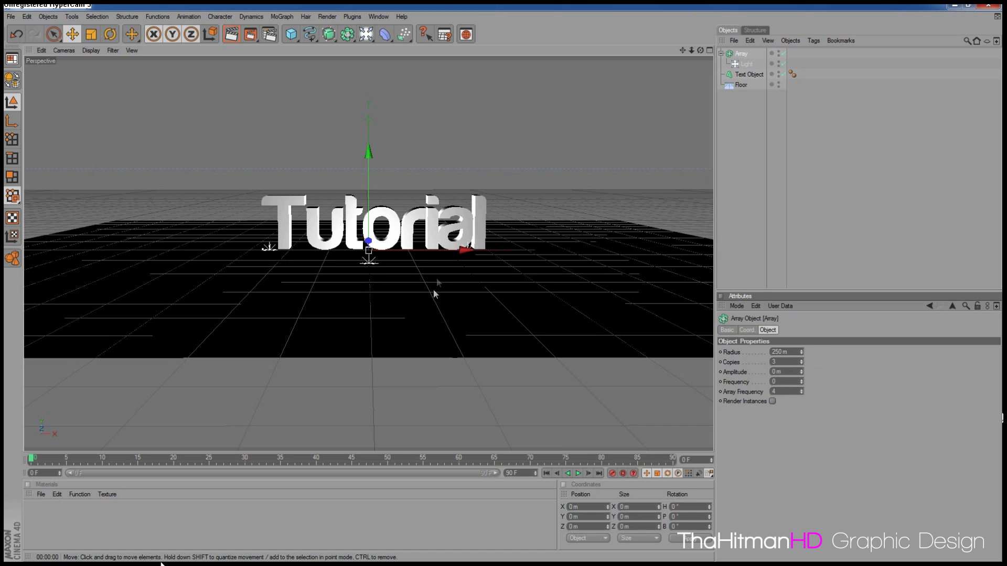
# - Widen the array radius to 779 m, lift the ring to about 349 m, and render a preview
pyautogui.moveTo(360, 153); pyautogui.dragTo(369, 158)
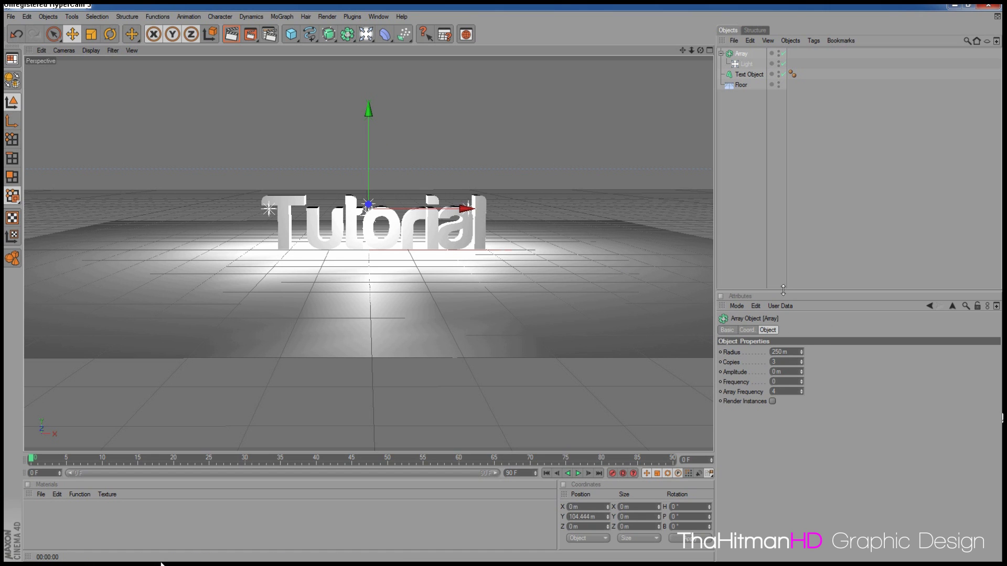
pyautogui.click(801, 351)
pyautogui.moveTo(802, 354); pyautogui.dragTo(679, 307)
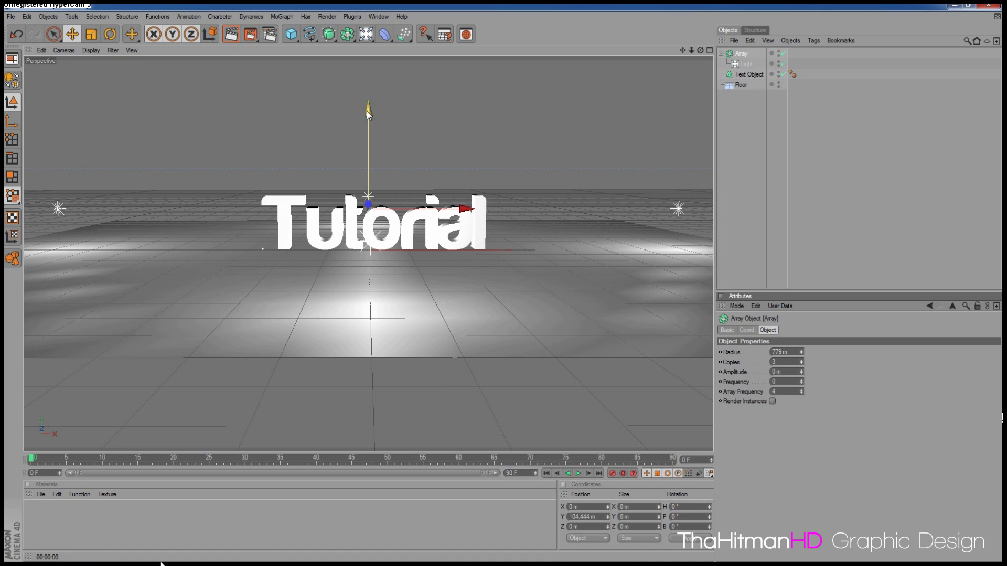
pyautogui.moveTo(369, 109); pyautogui.dragTo(369, 11)
pyautogui.click(231, 34)
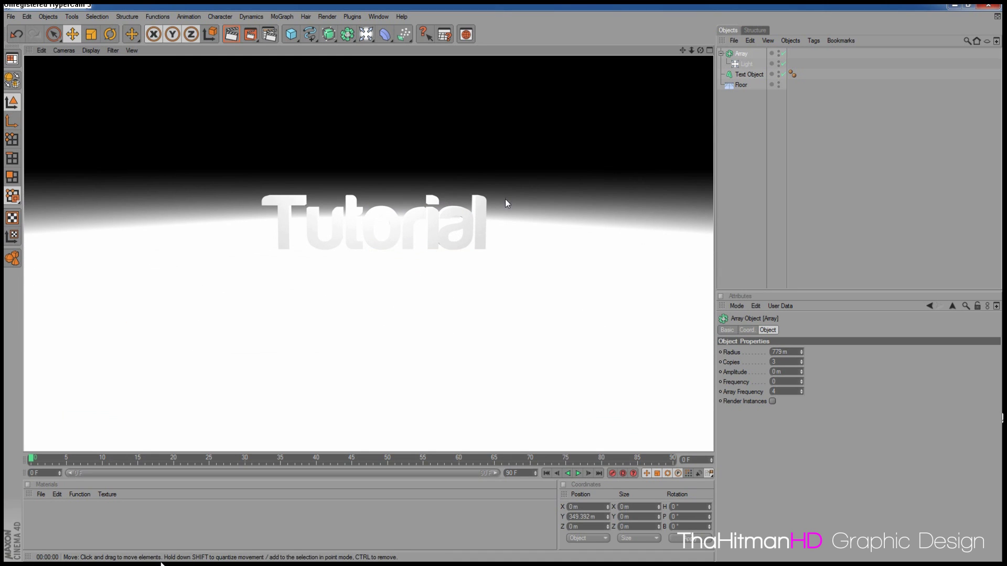
# - Create a new material and set its Color to black
pyautogui.doubleClick(159, 525)
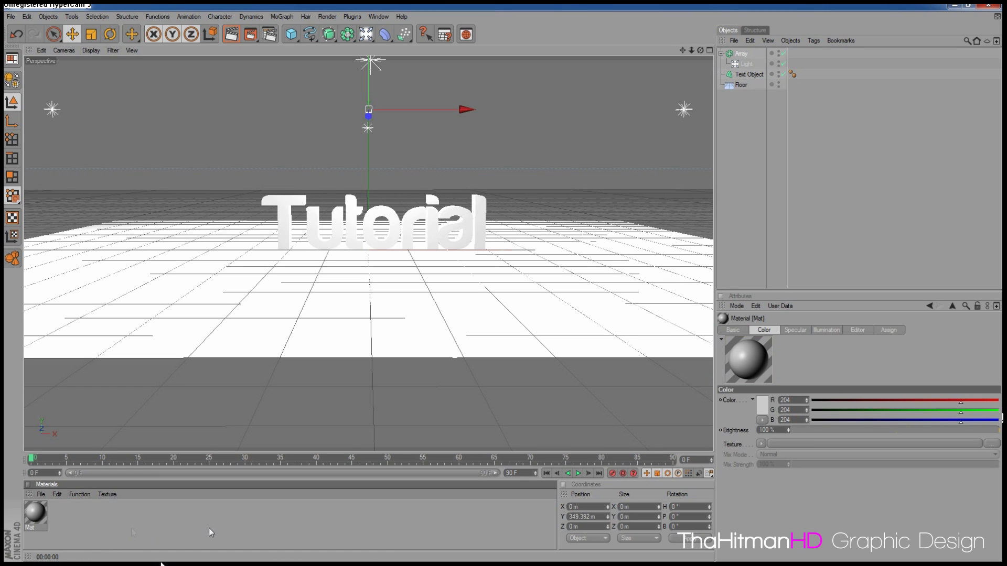
pyautogui.moveTo(35, 513); pyautogui.dragTo(763, 403)
pyautogui.click(762, 402)
pyautogui.click(704, 415)
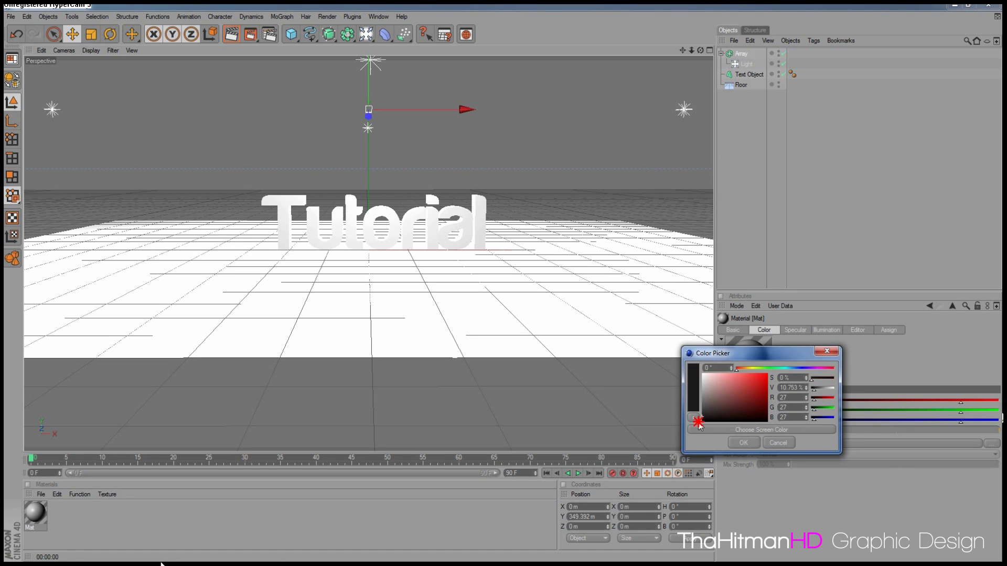
pyautogui.click(743, 443)
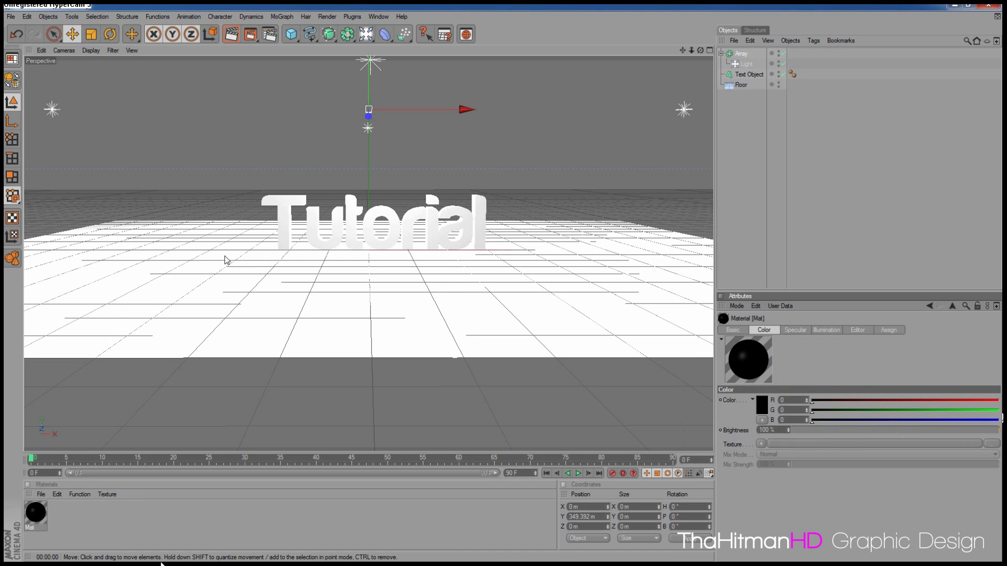
# - Apply the black material to Text Object and render a preview of the black text
pyautogui.moveTo(36, 516); pyautogui.dragTo(351, 223)
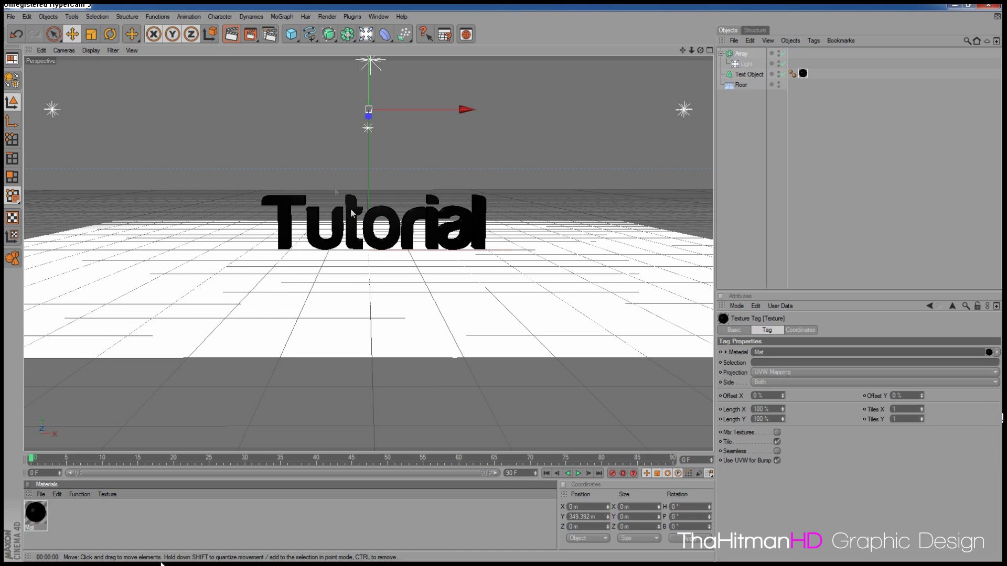
pyautogui.hotkey('ctrl', 'z')
pyautogui.moveTo(35, 512); pyautogui.dragTo(751, 77)
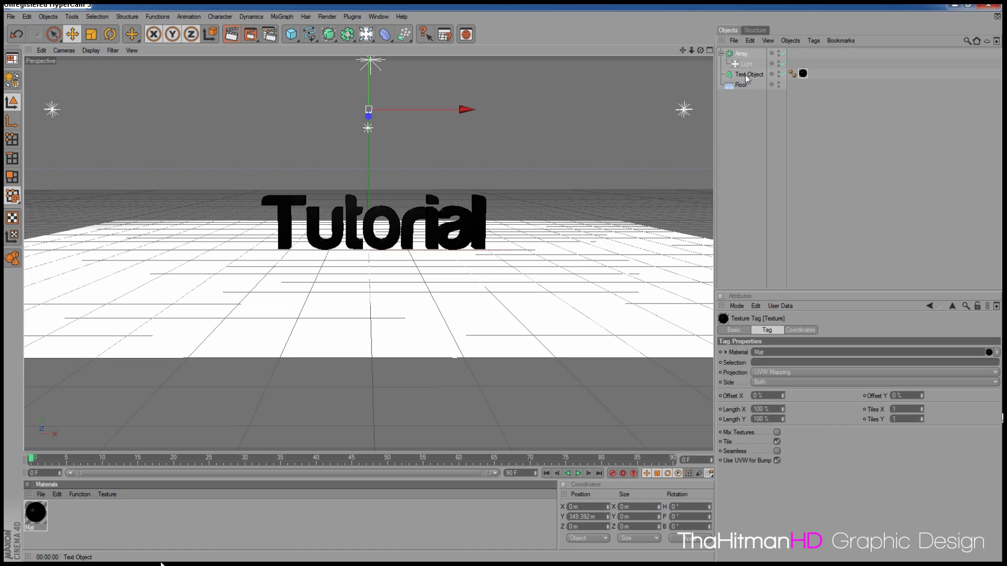
pyautogui.click(232, 38)
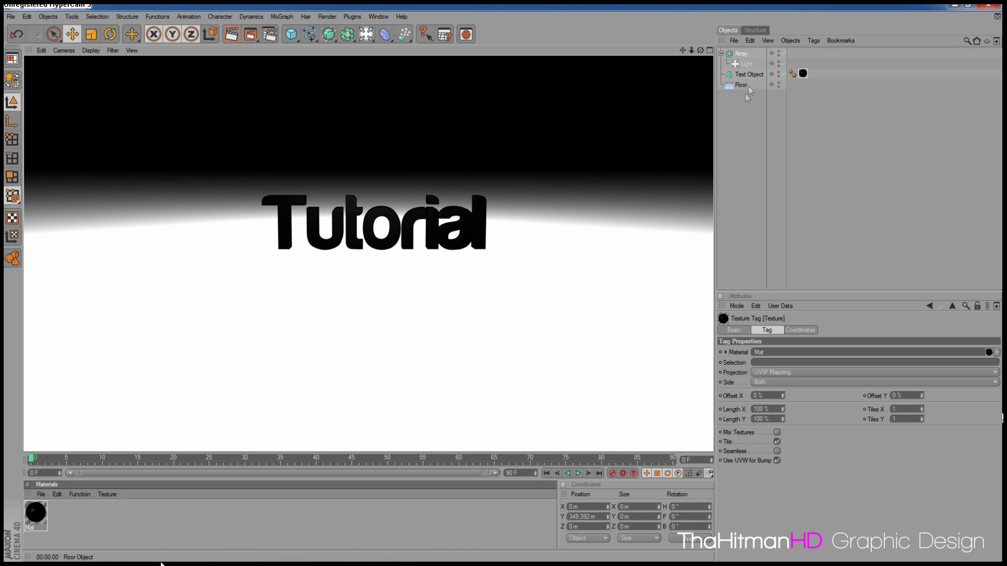
pyautogui.click(741, 53)
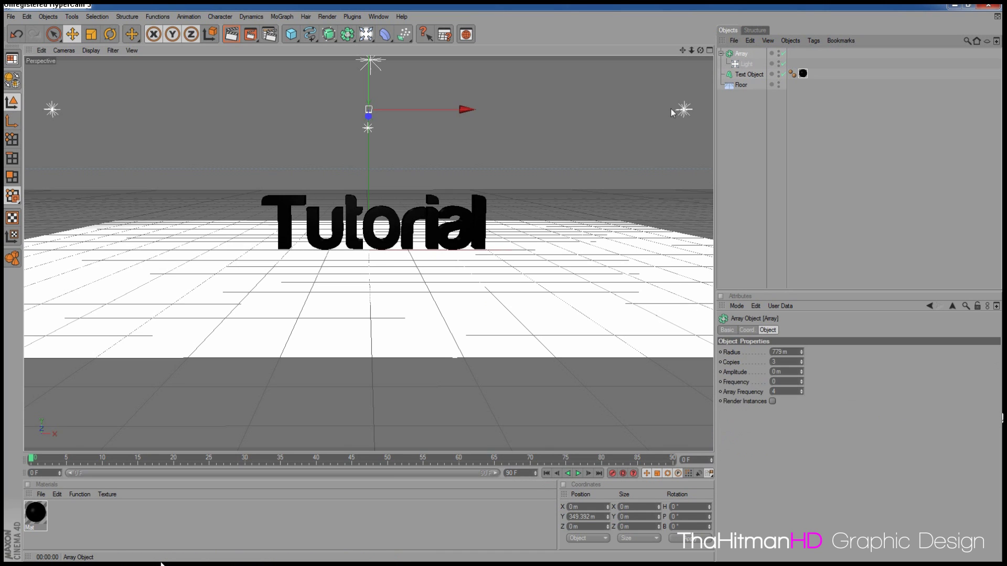
# - Set the Light's shadow type to Shadow Maps (Soft)
pyautogui.click(744, 63)
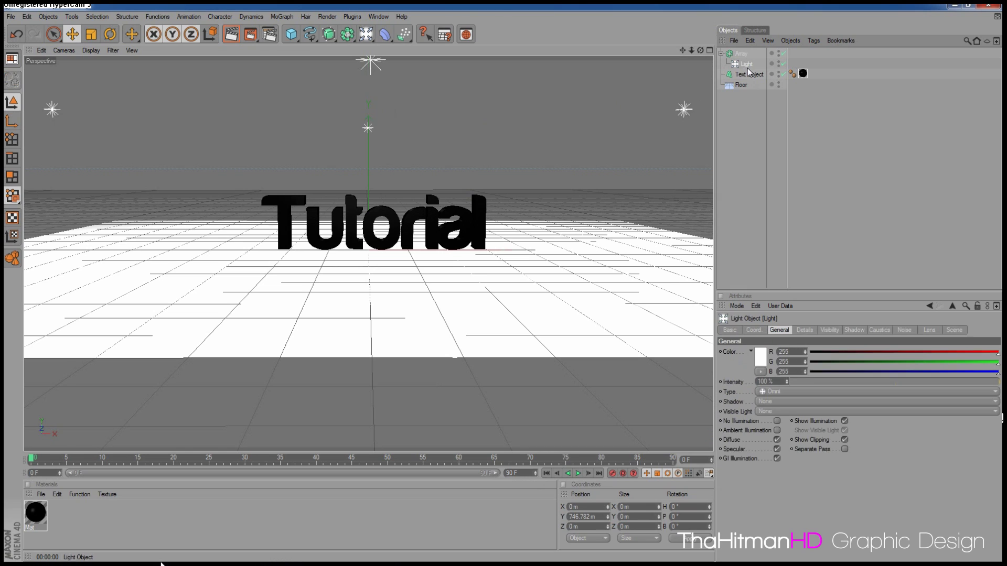
pyautogui.click(790, 401)
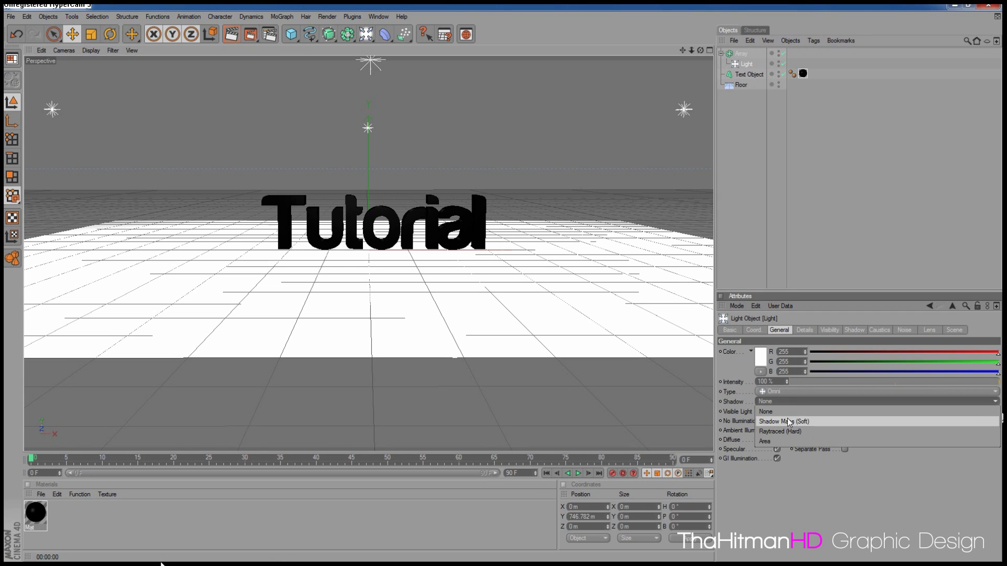
pyautogui.click(768, 402)
pyautogui.click(793, 404)
pyautogui.click(805, 423)
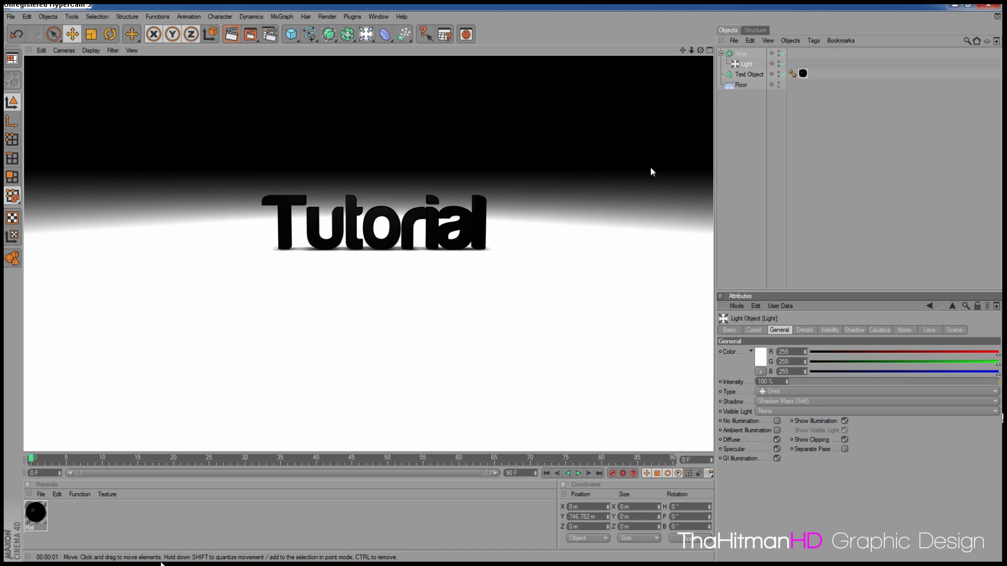
# - Delete the Light, the text's black material tag and the Array object
pyautogui.click(746, 64)
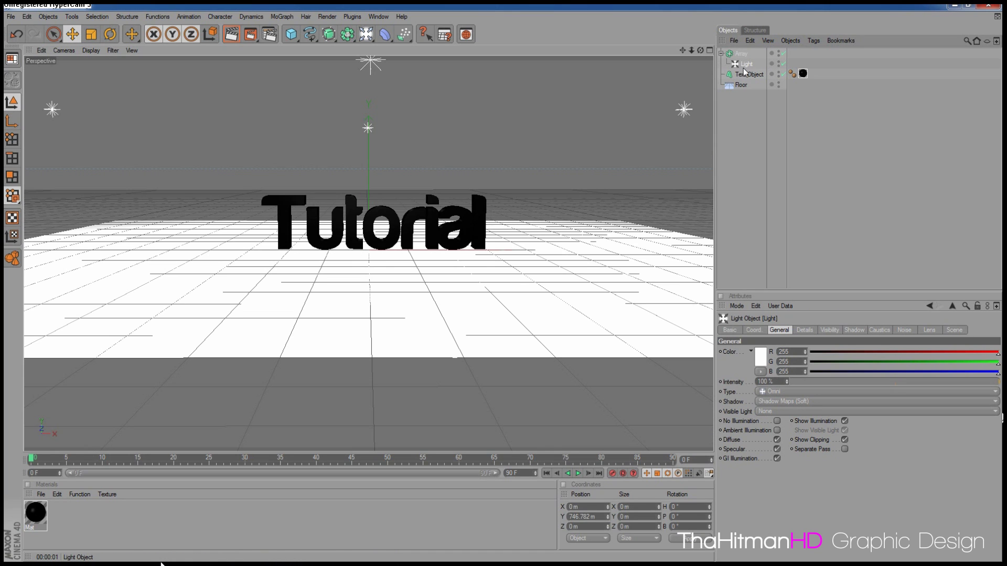
pyautogui.press('Delete')
pyautogui.click(803, 63)
pyautogui.press('Delete')
pyautogui.click(744, 55)
pyautogui.press('Delete')
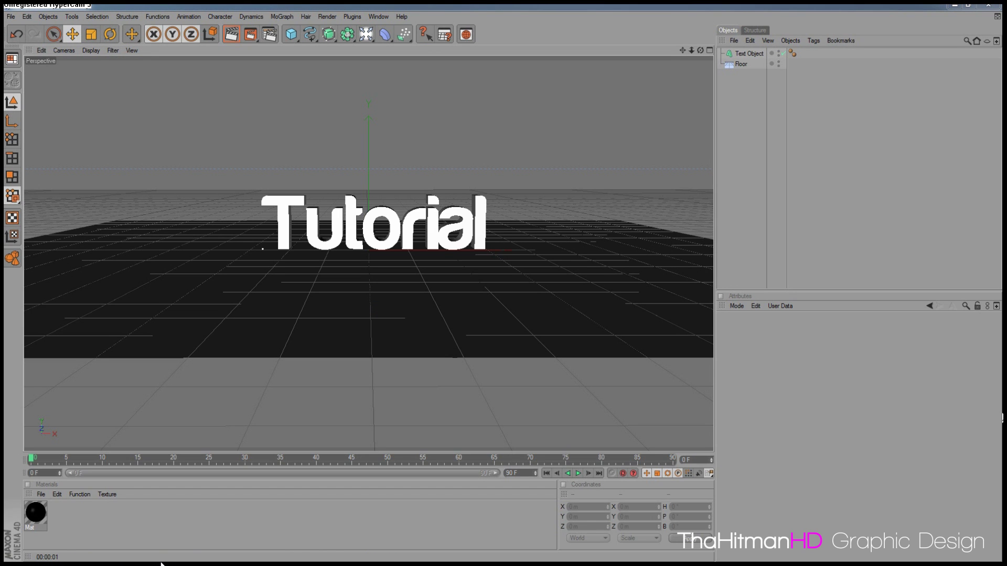
# - Add the Greyscalegorilla RingLight.c4d preset to the scene and close the Content Browser
pyautogui.moveTo(5, 193); pyautogui.dragTo(812, 95)
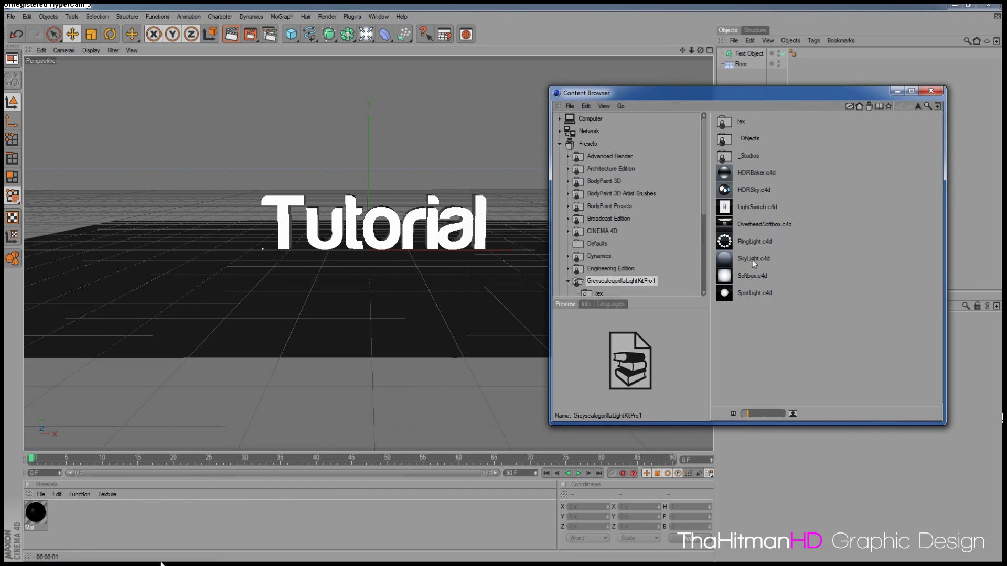
pyautogui.doubleClick(752, 242)
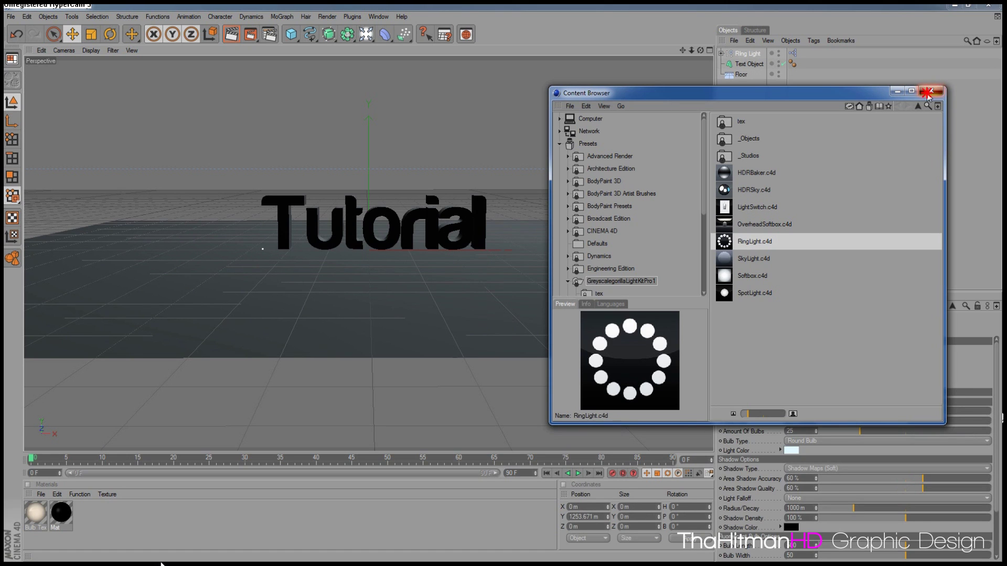
pyautogui.click(930, 92)
pyautogui.scroll(-8, 409, 190)
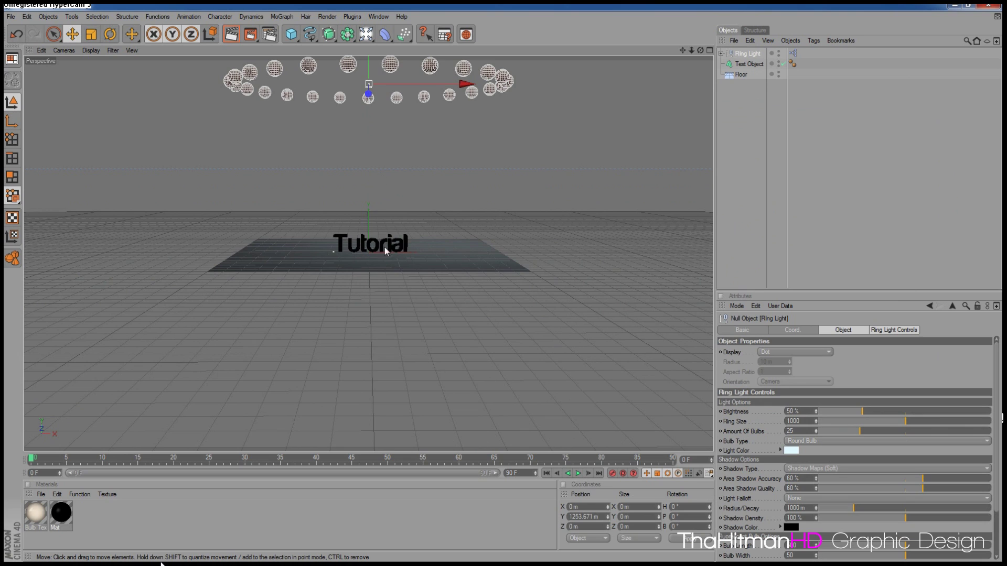
pyautogui.scroll(5, 384, 245)
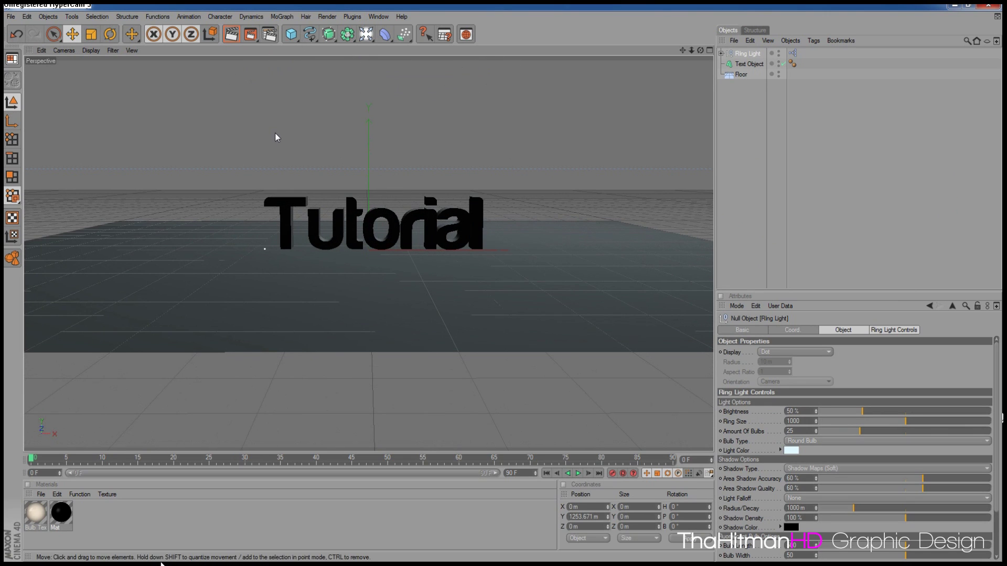
# - Zoom and pan closer to the Tutorial text, rendering the active view before and after
pyautogui.click(231, 36)
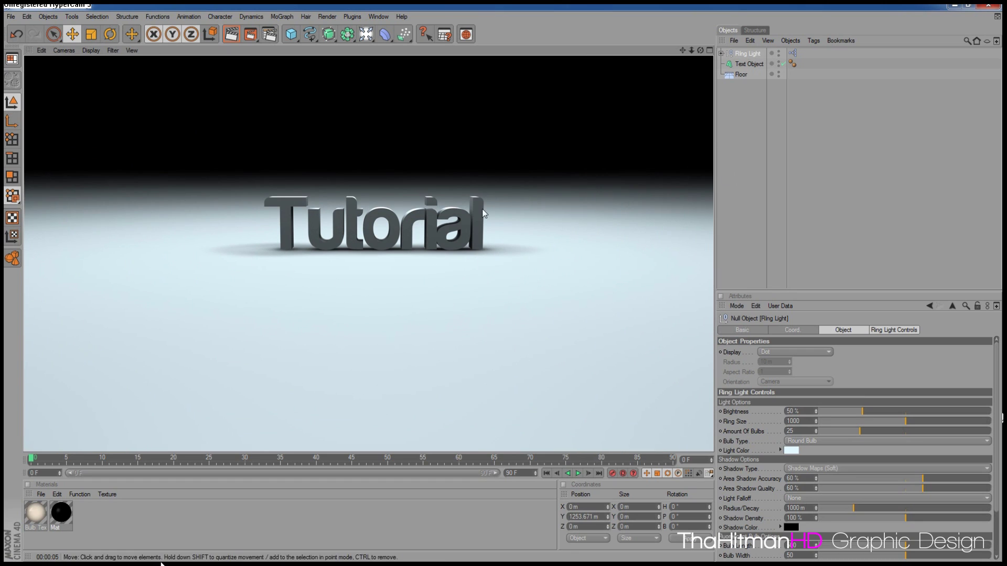
pyautogui.scroll(3, 393, 218)
pyautogui.scroll(5, 414, 218)
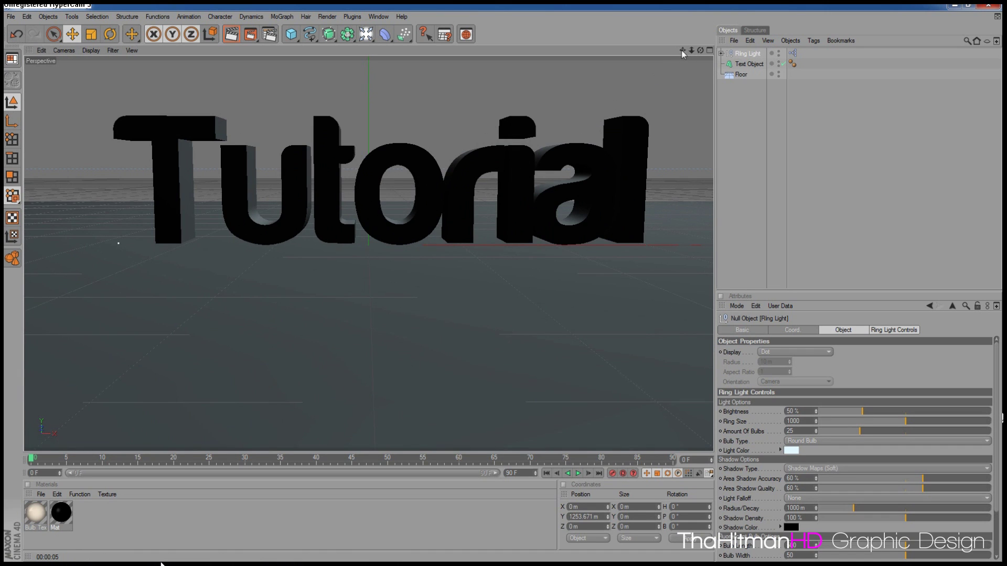
pyautogui.moveTo(683, 54); pyautogui.dragTo(662, 104)
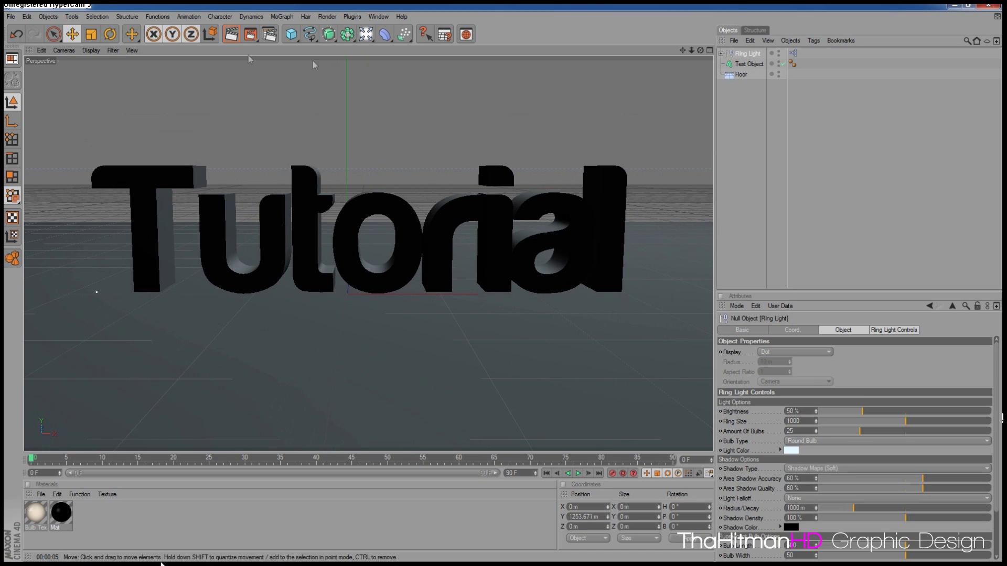
pyautogui.click(231, 34)
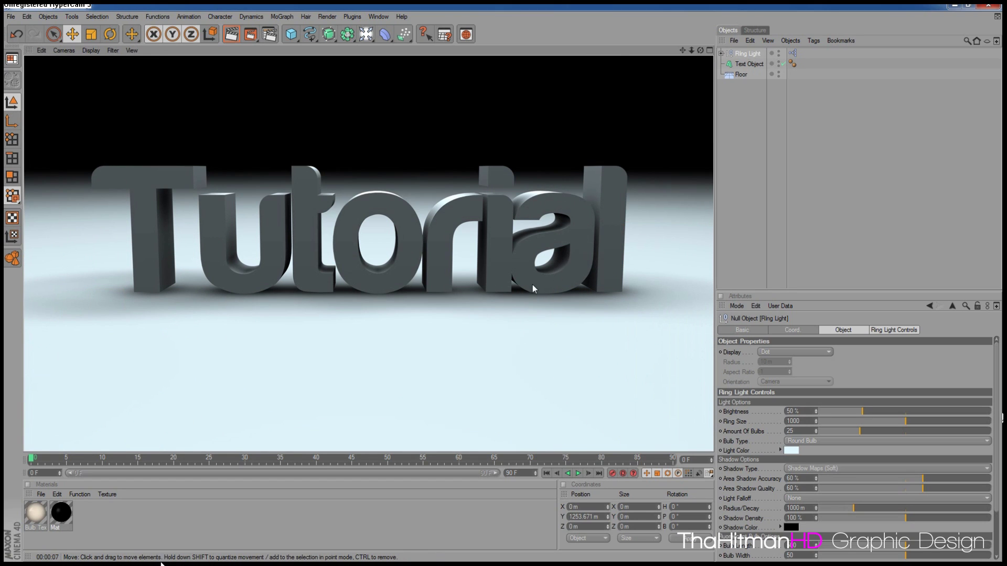
# - Add the Ambient Occlusion effect in Render Settings and render the view with Ctrl+R
pyautogui.click(269, 34)
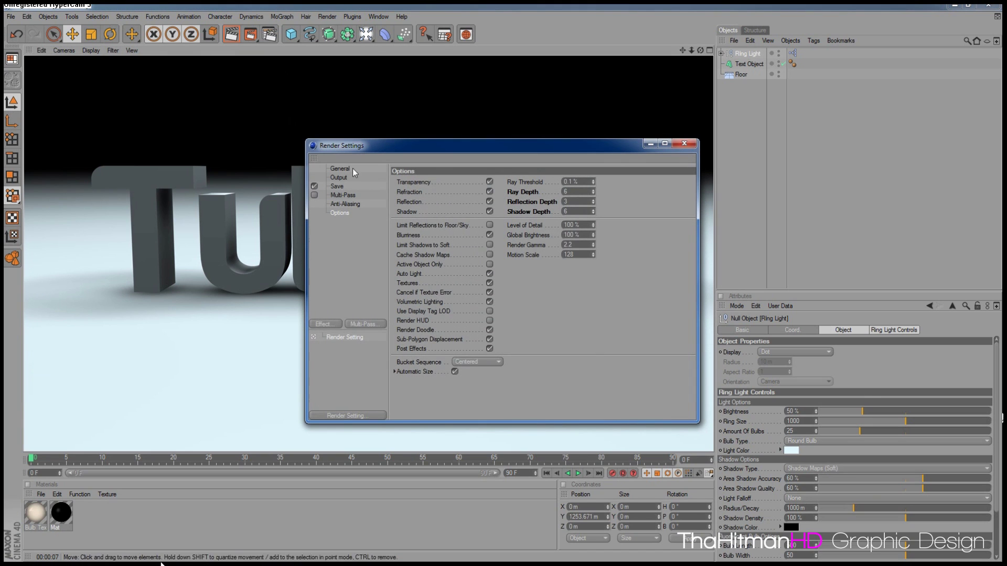
pyautogui.moveTo(427, 146); pyautogui.dragTo(344, 125)
pyautogui.click(247, 302)
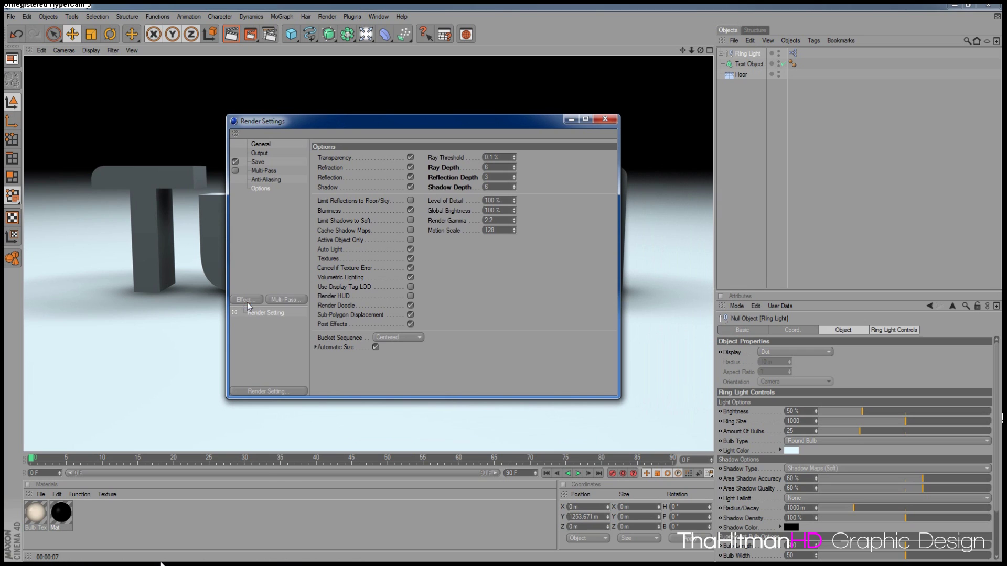
pyautogui.click(304, 349)
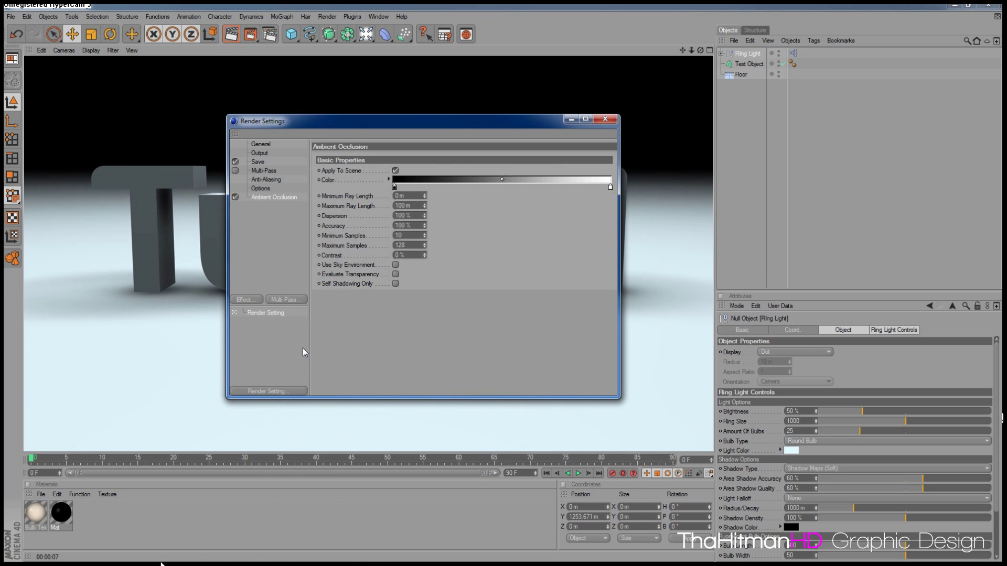
pyautogui.click(605, 119)
pyautogui.hotkey('ctrl', 'r')
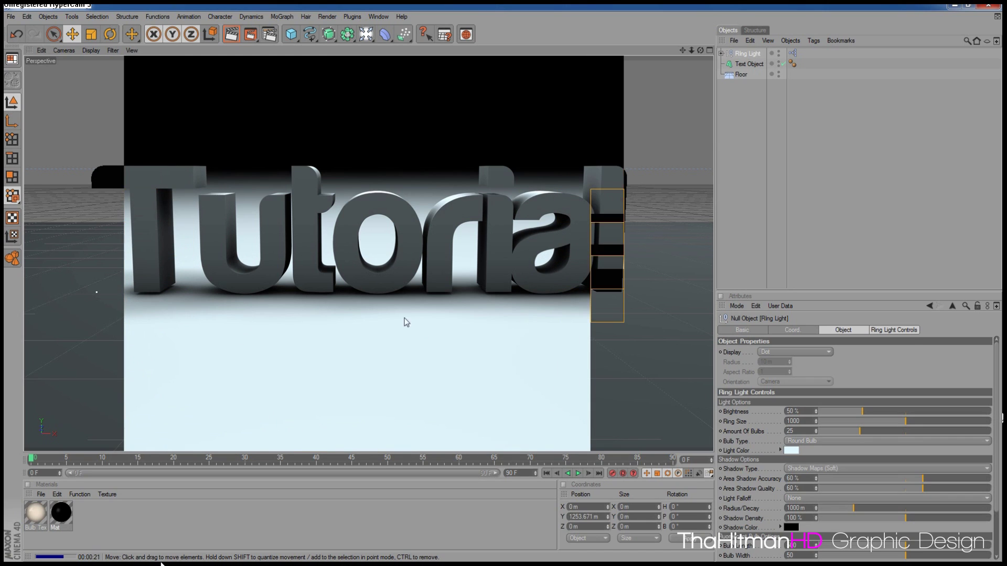
# - Lower Text Object on Y from 2.61 m to 1.503 m and re-render the view
pyautogui.click(383, 280)
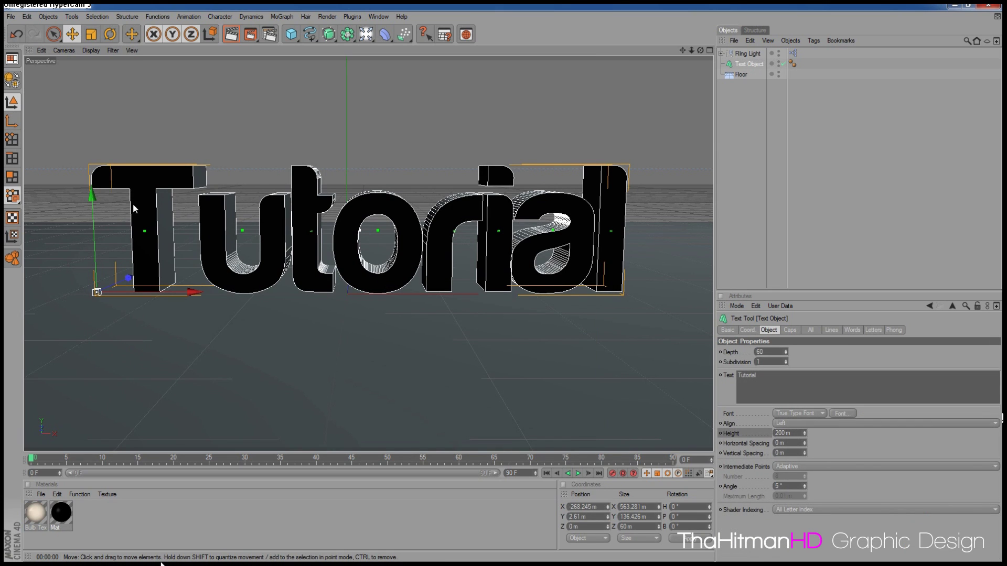
pyautogui.moveTo(92, 196); pyautogui.dragTo(92, 197)
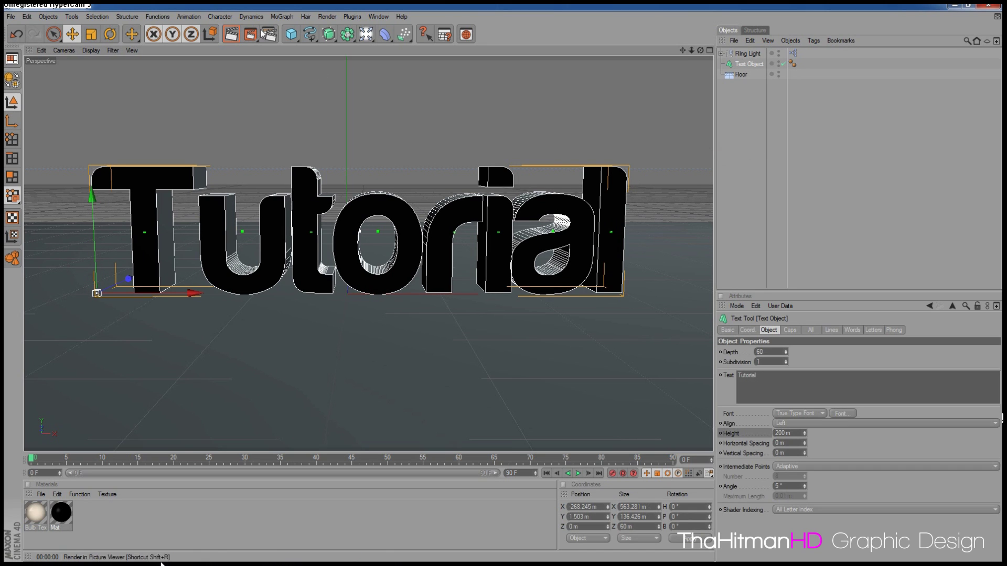
pyautogui.click(232, 35)
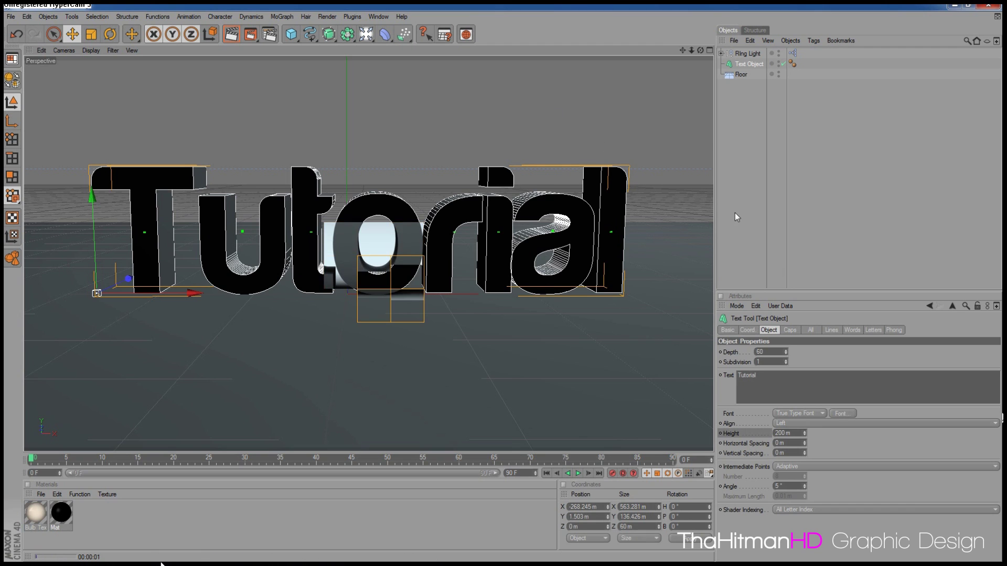
pyautogui.click(665, 201)
pyautogui.click(269, 34)
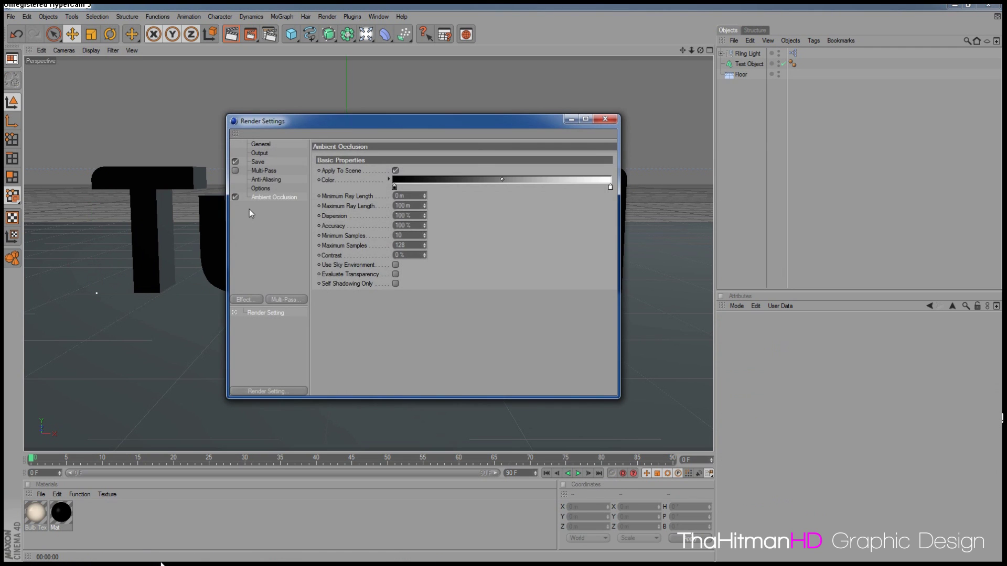
pyautogui.click(604, 119)
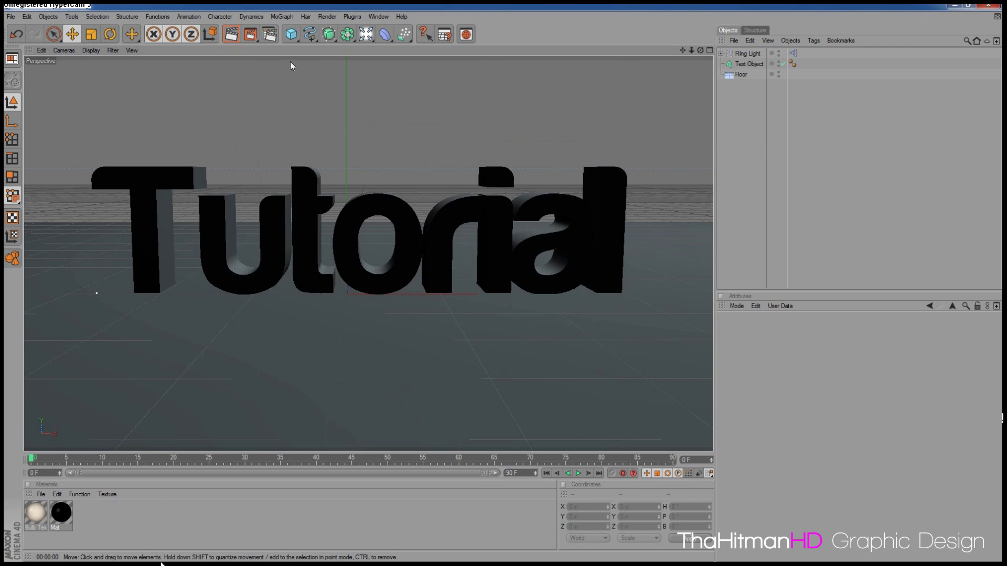
pyautogui.click(232, 34)
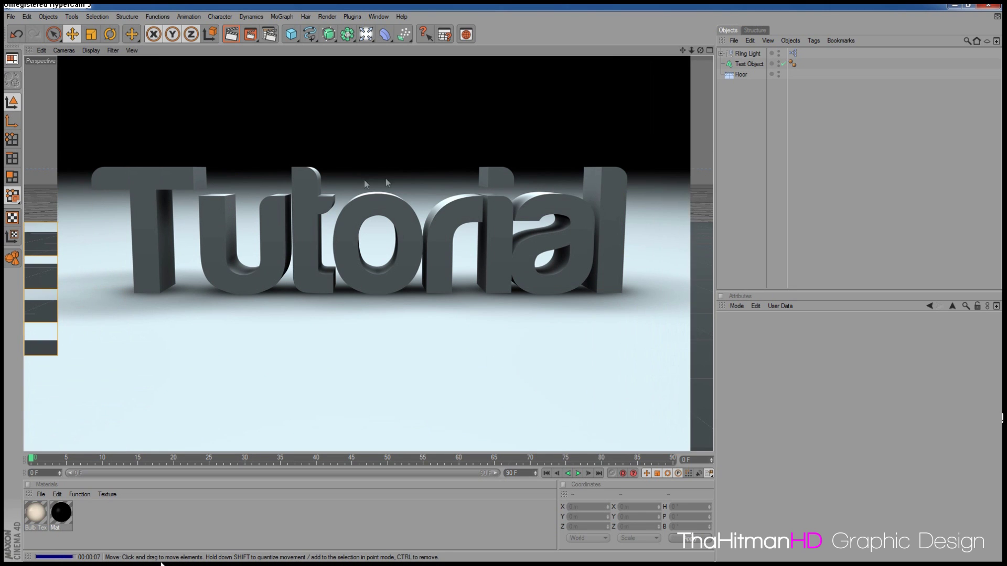
# - Set the text's Start and End caps to Fillet Cap
pyautogui.click(748, 65)
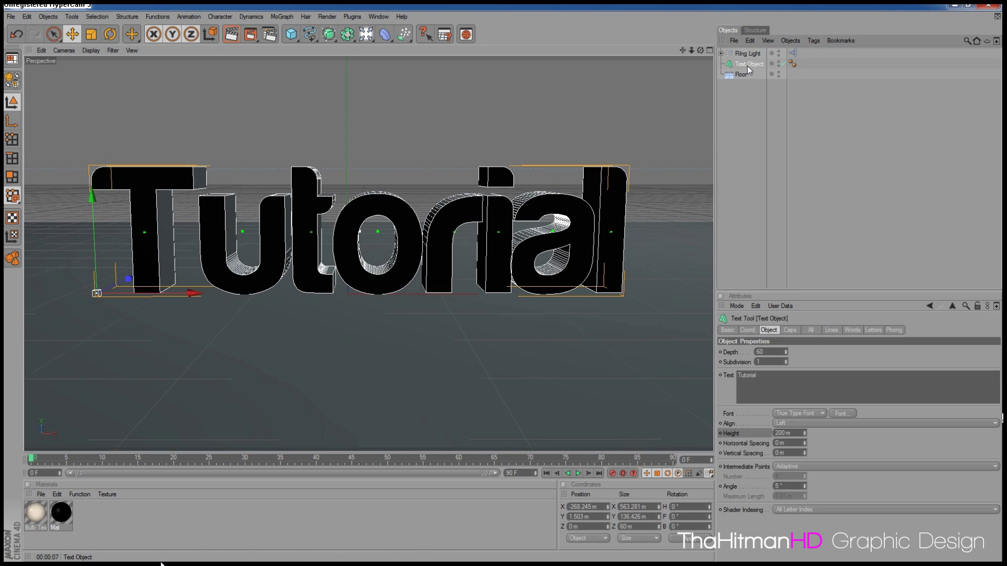
pyautogui.click(790, 330)
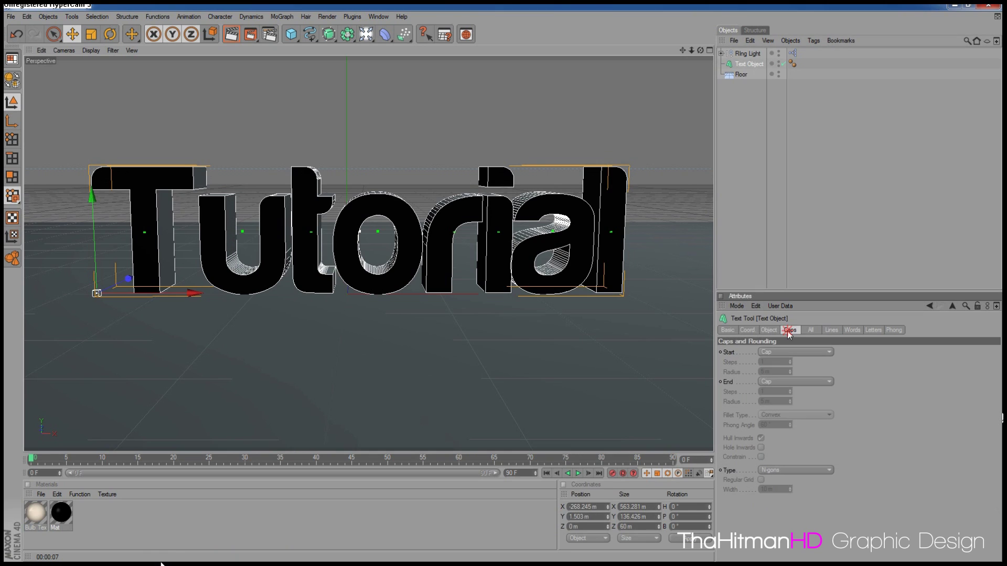
pyautogui.click(796, 353)
pyautogui.click(797, 393)
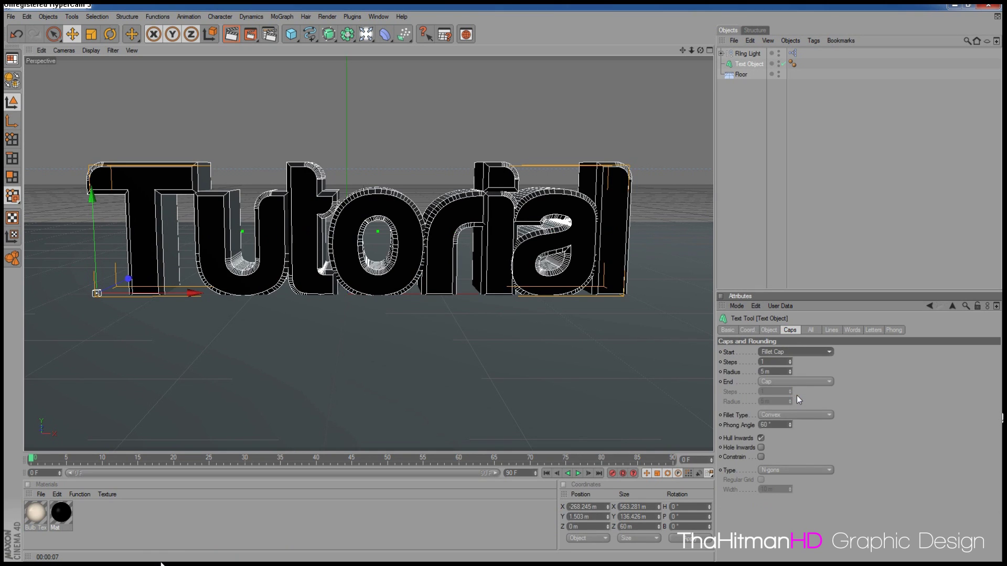
pyautogui.click(810, 381)
pyautogui.click(805, 421)
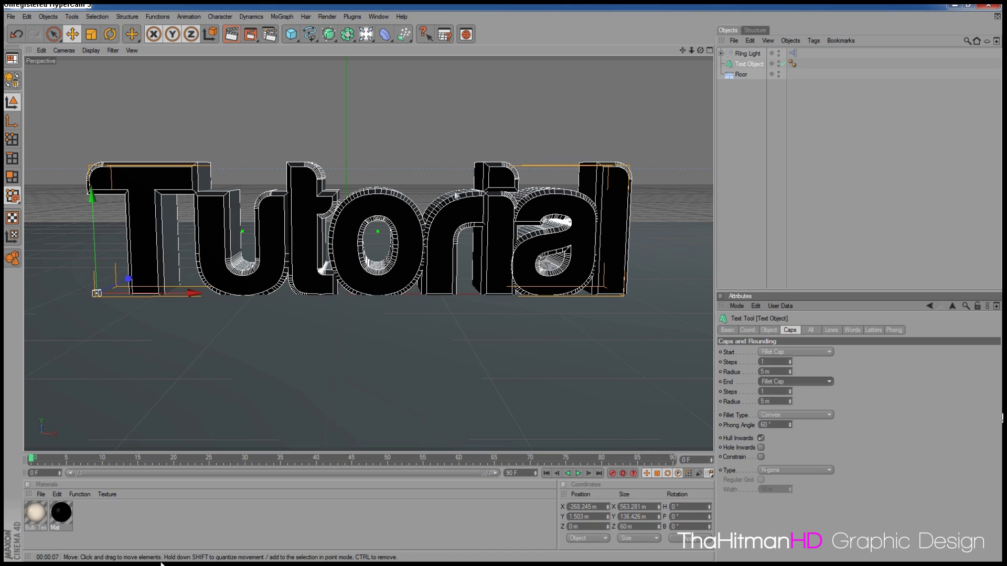
# - Reduce the fillet radius from 5 m to 3 m, rendering before and after
pyautogui.click(231, 34)
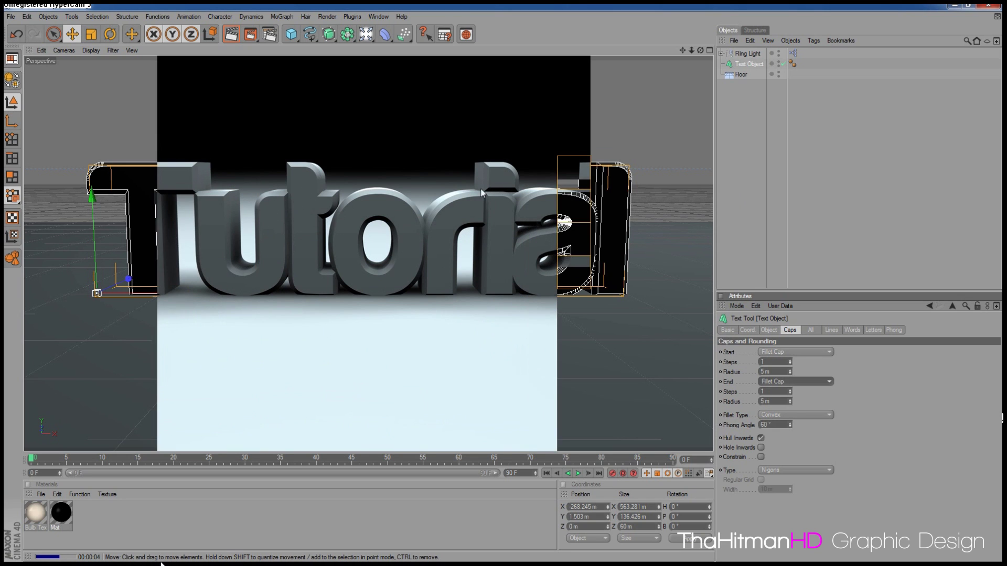
pyautogui.moveTo(790, 372); pyautogui.dragTo(790, 408)
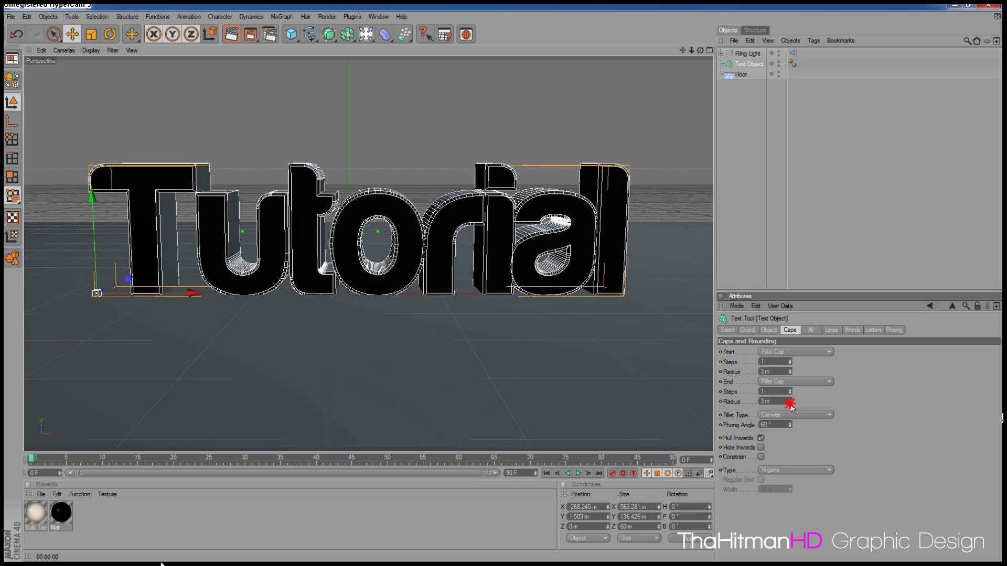
pyautogui.click(232, 34)
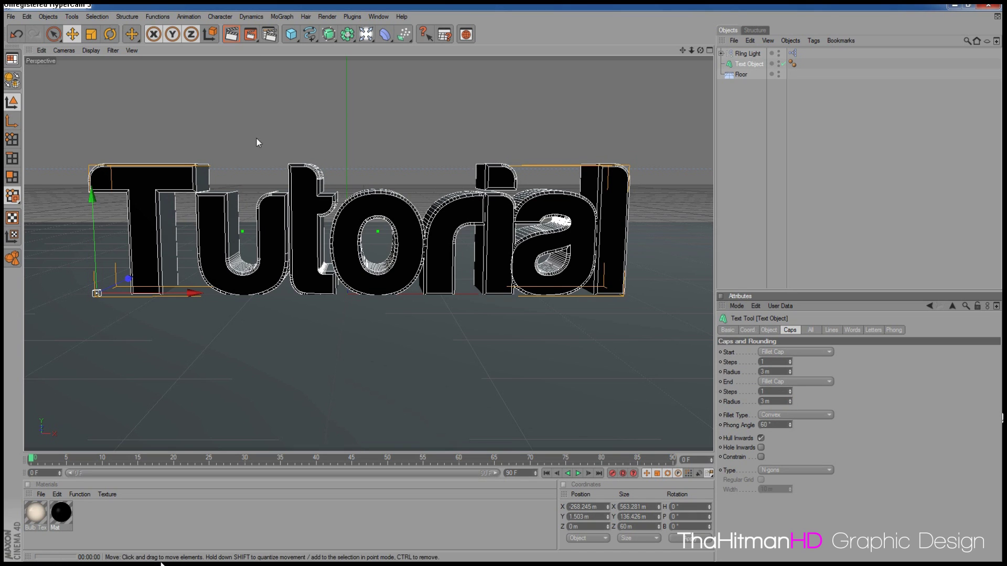
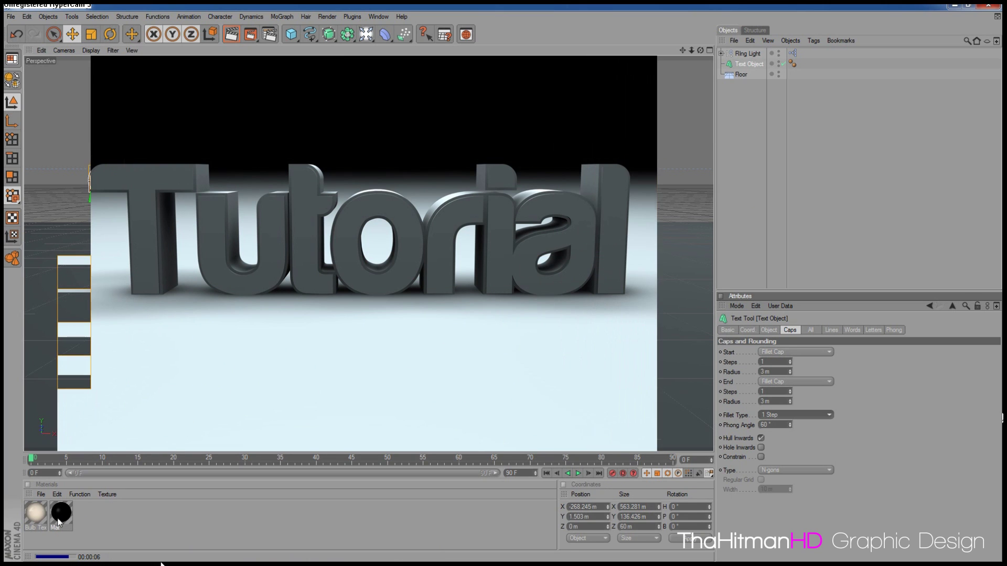
# - Select the black Mat material in the Material Manager
pyautogui.click(57, 521)
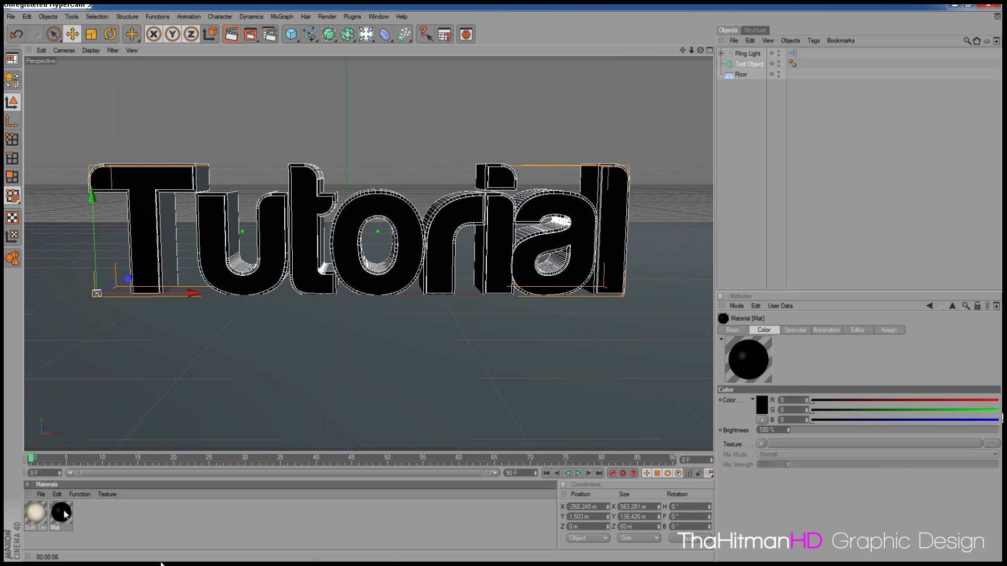
# - Create a new material, Mat.1, and place it after the existing materials
pyautogui.doubleClick(98, 525)
pyautogui.moveTo(26, 517); pyautogui.dragTo(116, 519)
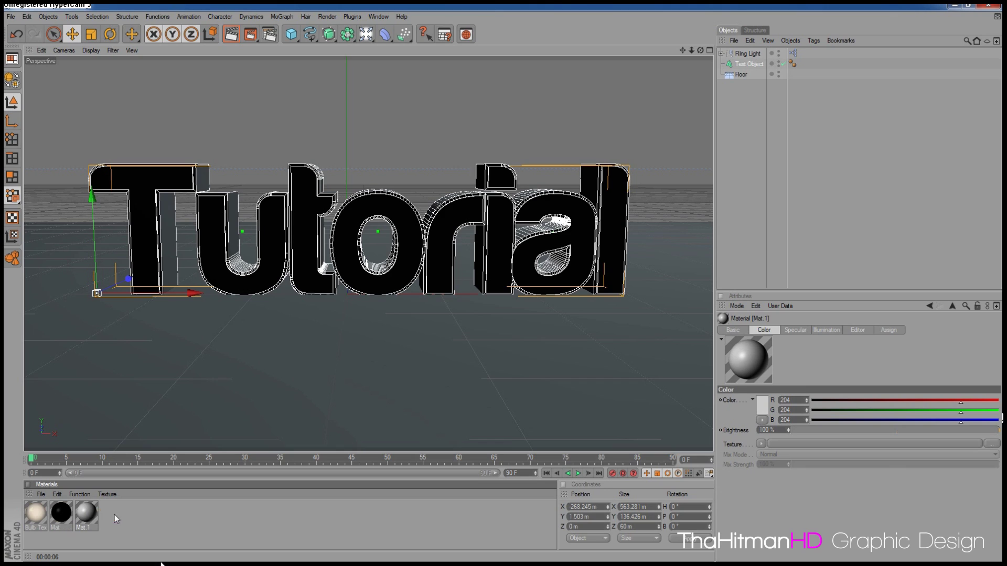
pyautogui.click(62, 521)
pyautogui.moveTo(121, 481)
pyautogui.mouseDown()
pyautogui.moveTo(762, 68)
pyautogui.moveTo(754, 63)
pyautogui.moveTo(256, 320)
pyautogui.moveTo(79, 478)
pyautogui.moveTo(62, 517)
pyautogui.mouseUp()
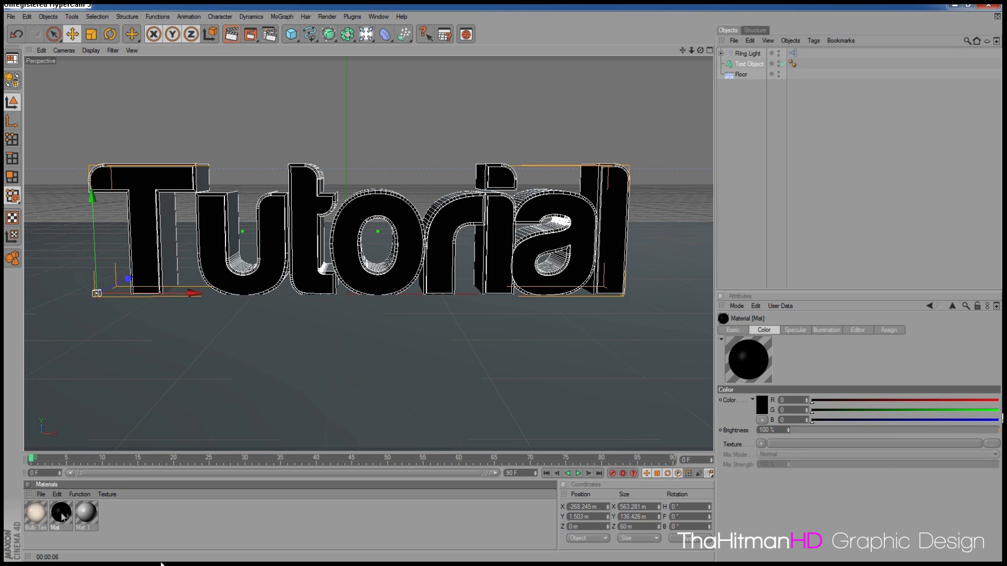
# - Set Mat.1's colour to cyan and apply it to the Tutorial text
pyautogui.click(92, 519)
pyautogui.click(762, 406)
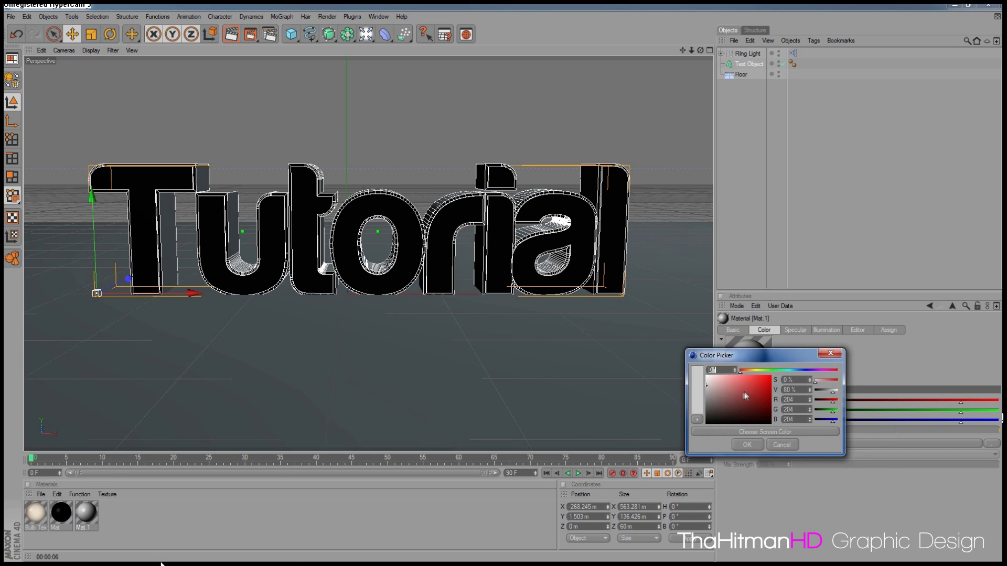
pyautogui.click(788, 371)
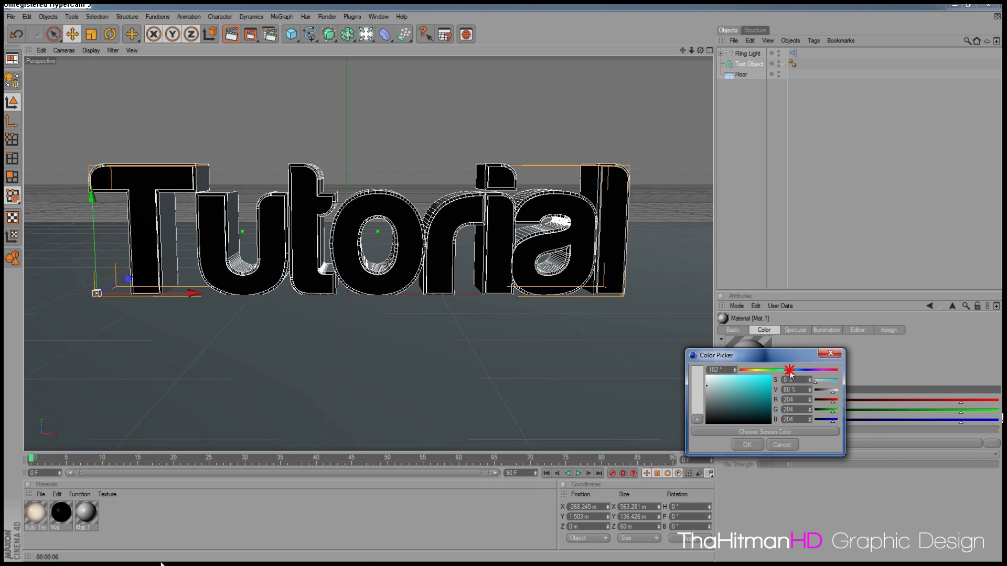
pyautogui.click(743, 446)
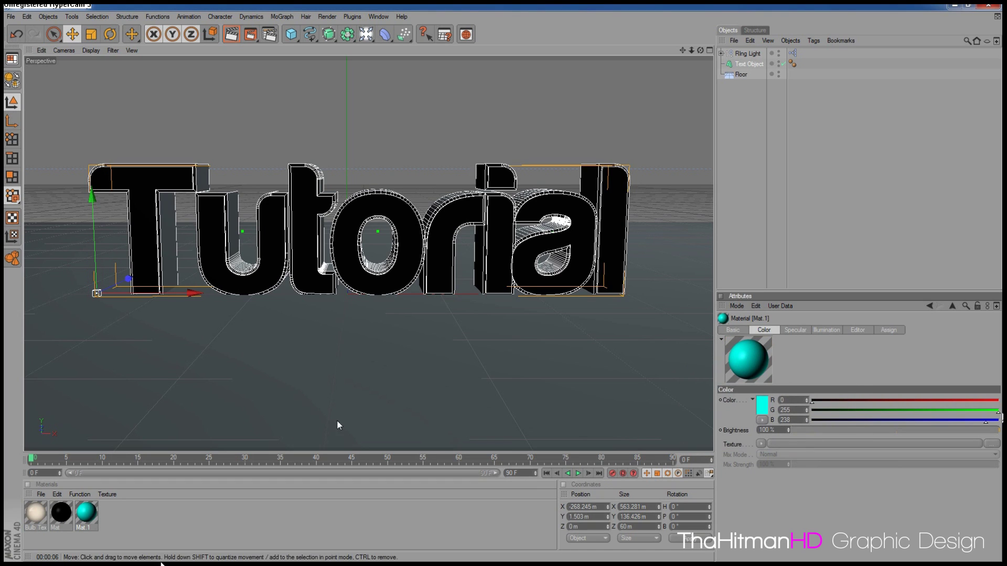
pyautogui.moveTo(86, 513); pyautogui.dragTo(755, 64)
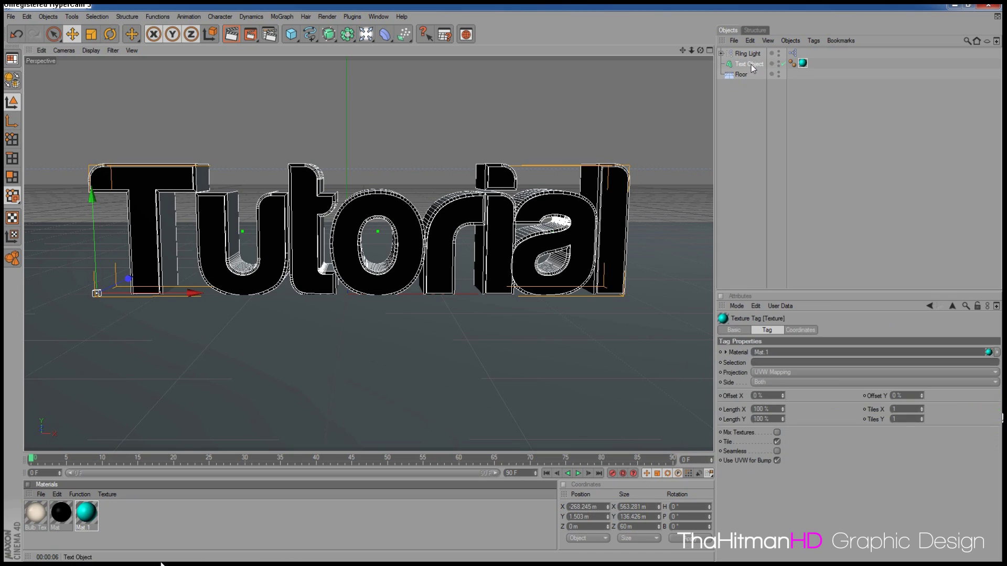
# - Add the black Mat material to the text and render a preview
pyautogui.moveTo(61, 512); pyautogui.dragTo(755, 65)
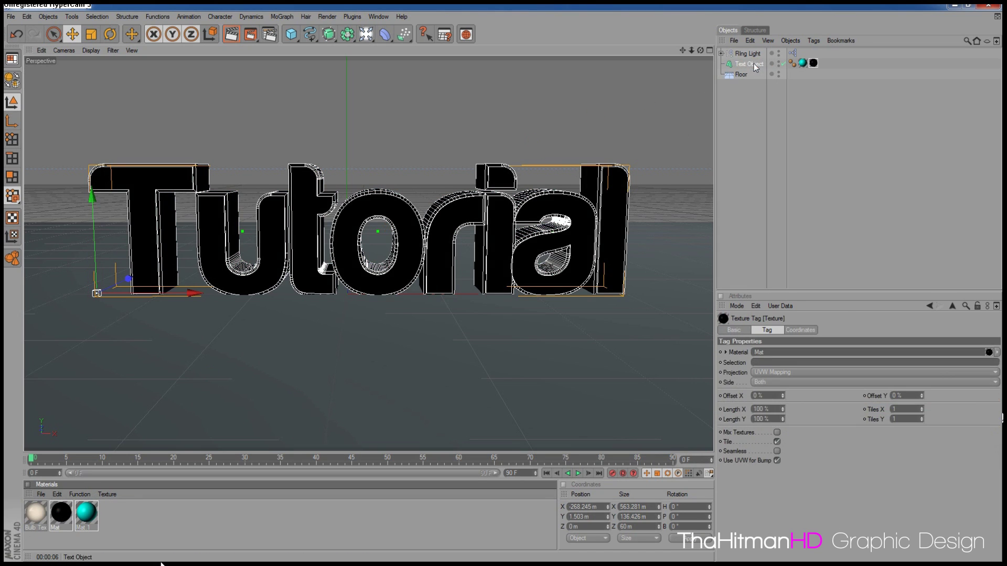
pyautogui.click(804, 64)
pyautogui.click(230, 34)
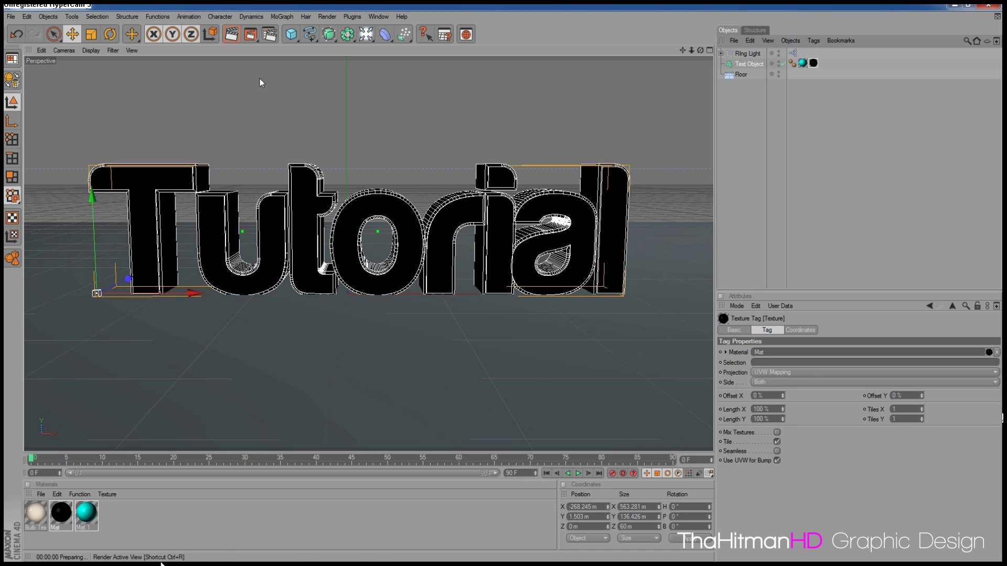
pyautogui.click(744, 121)
# - Restrict the black material's texture tag to selection R1 and re-render
pyautogui.click(813, 63)
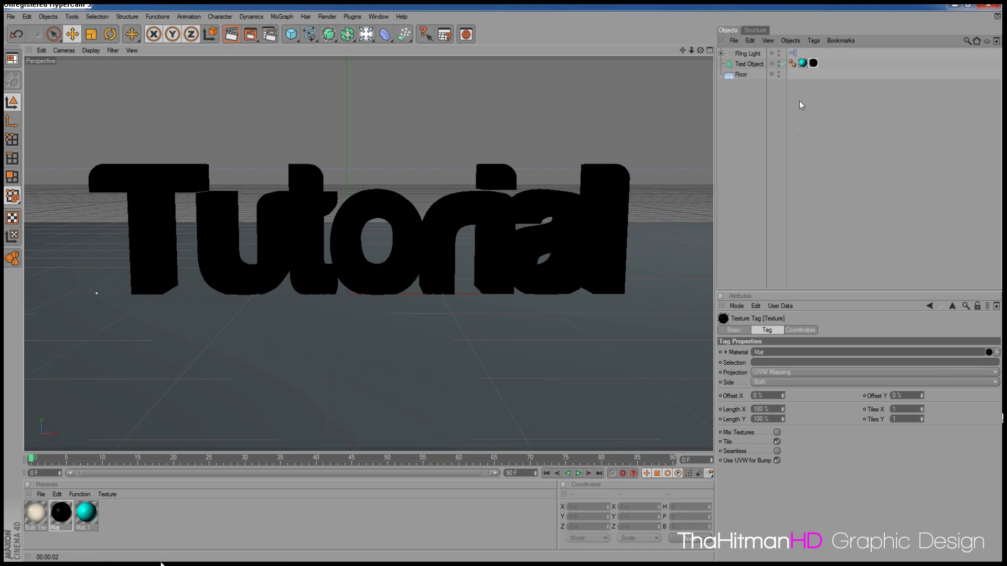
pyautogui.click(758, 362)
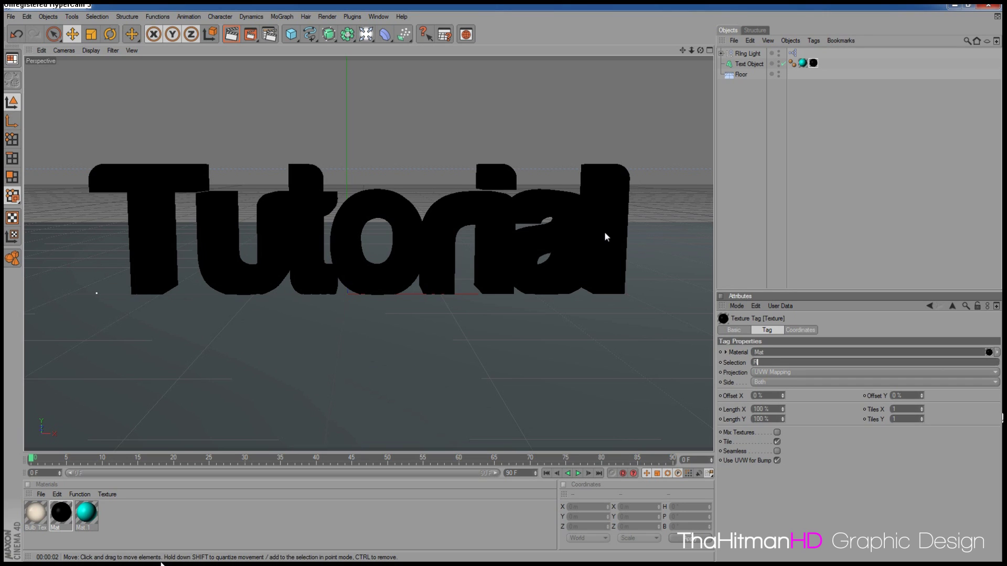
pyautogui.press('Return')
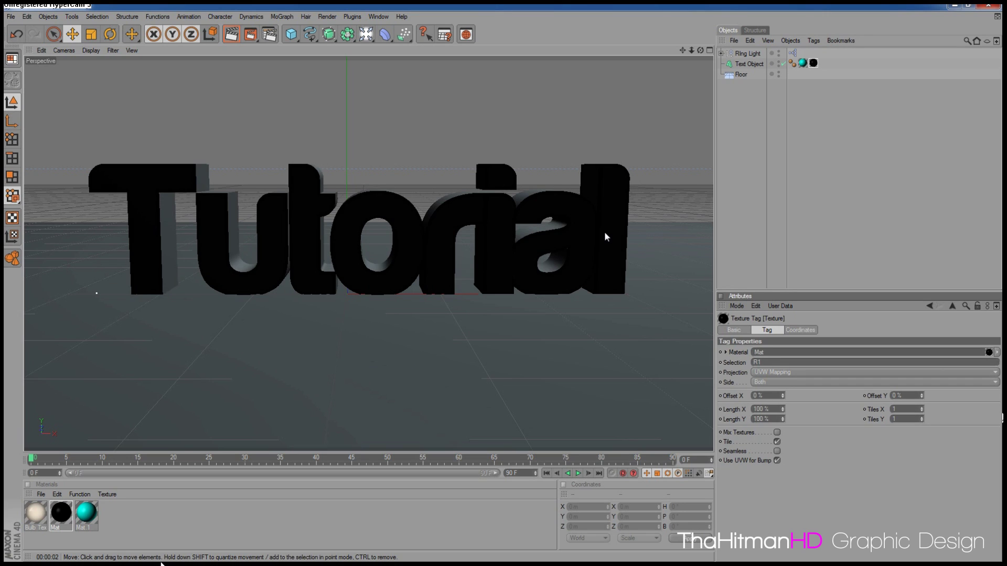
pyautogui.click(231, 34)
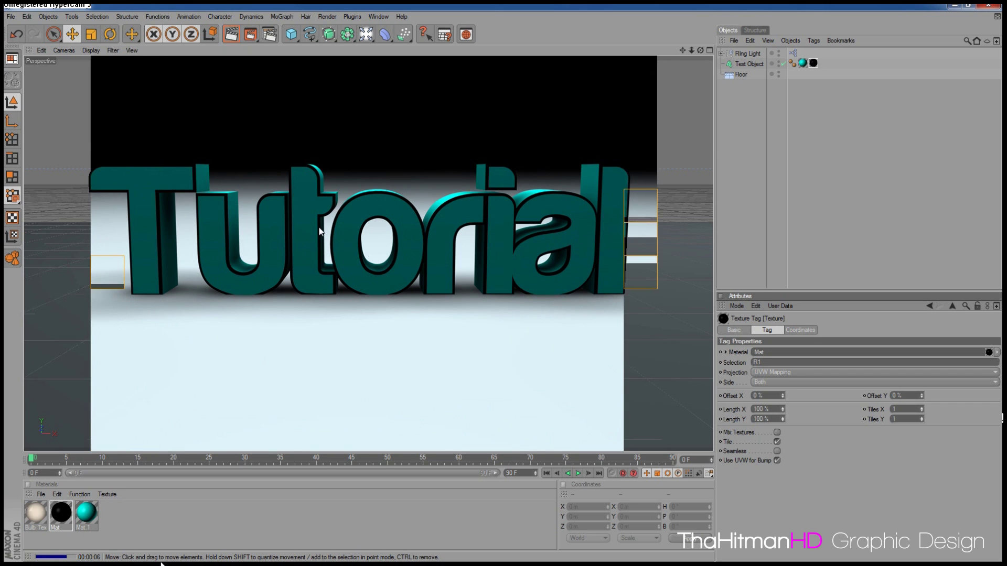
# - Nudge the Tutorial text slightly up and left, render a preview, then select Mat.1
pyautogui.click(319, 232)
pyautogui.moveTo(92, 200); pyautogui.dragTo(92, 196)
pyautogui.moveTo(192, 290); pyautogui.dragTo(178, 290)
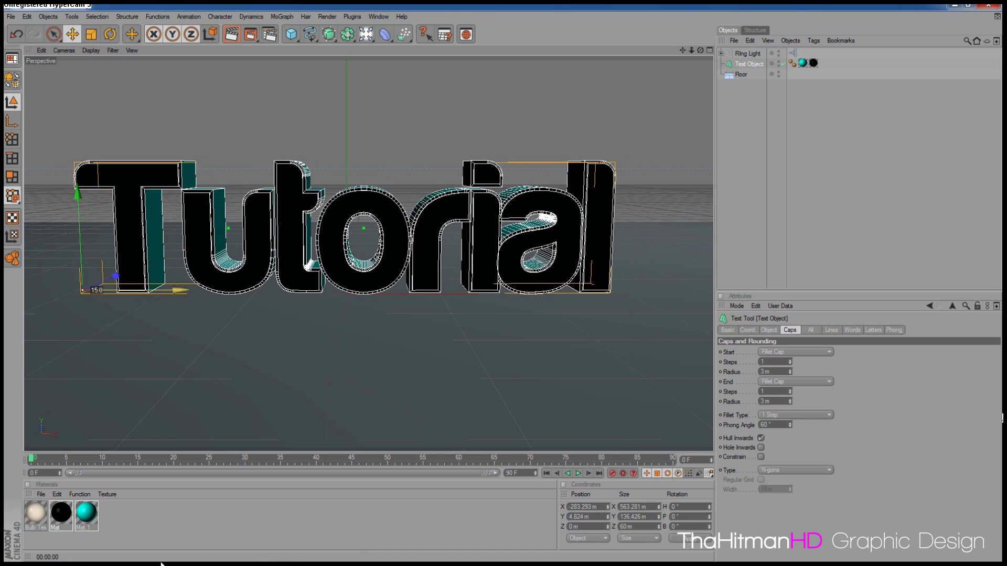
pyautogui.hotkey('ctrl', 'r')
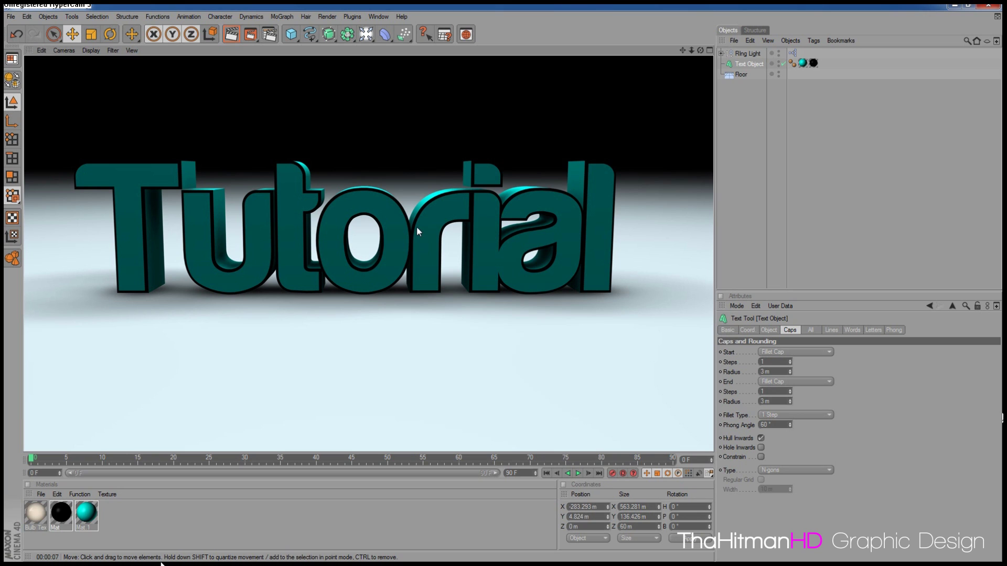
pyautogui.click(88, 518)
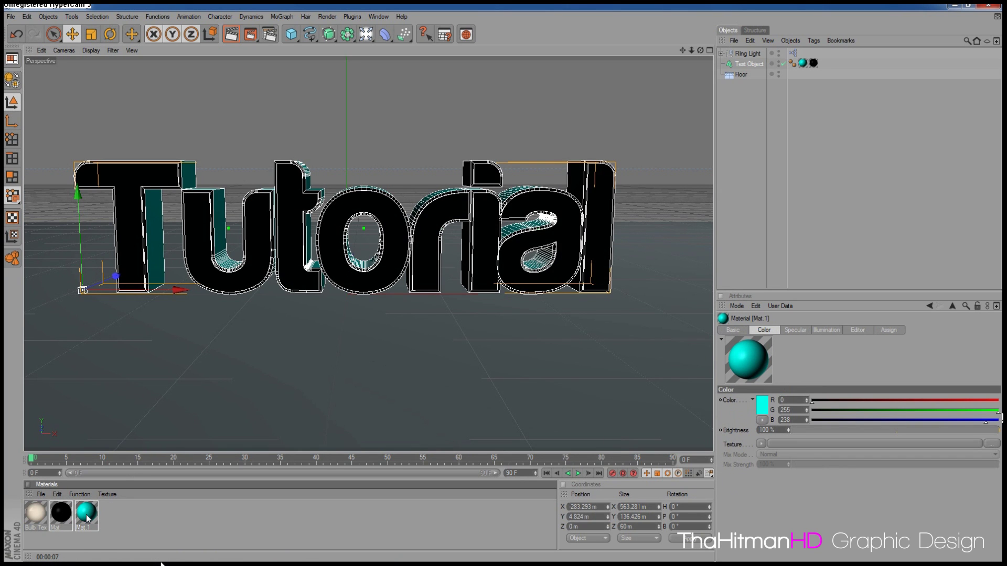
# - Zoom out and slide the Tutorial text to about X −1325.9 m, off the floor
pyautogui.scroll(-3, 281, 269)
pyautogui.scroll(-1, 565, 157)
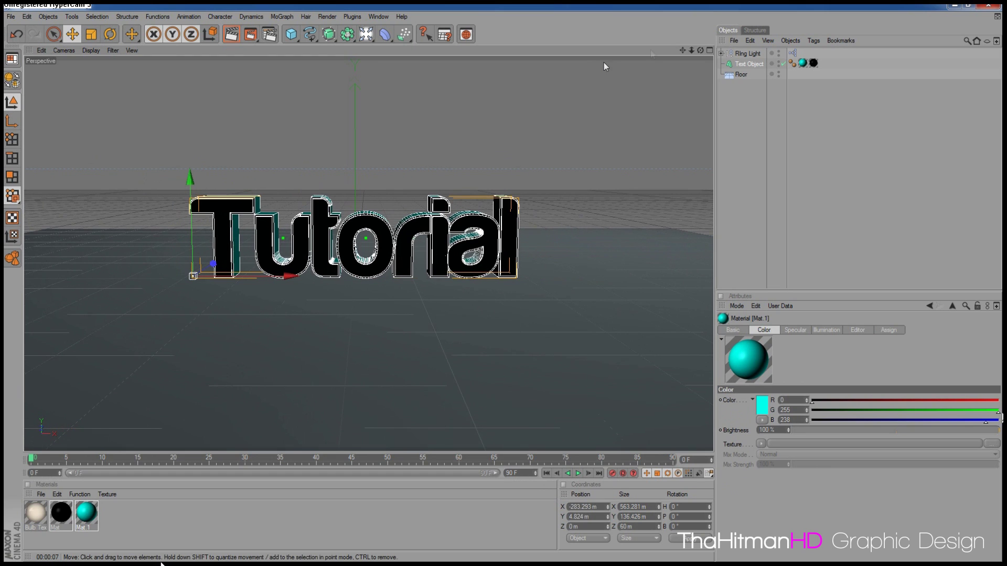
pyautogui.moveTo(682, 51); pyautogui.dragTo(690, 51)
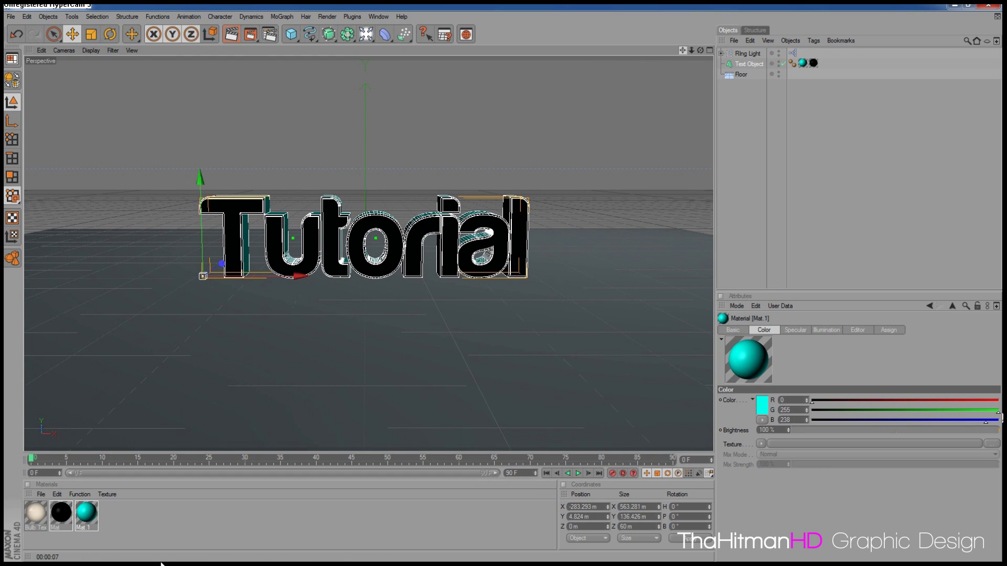
pyautogui.scroll(-2, 420, 224)
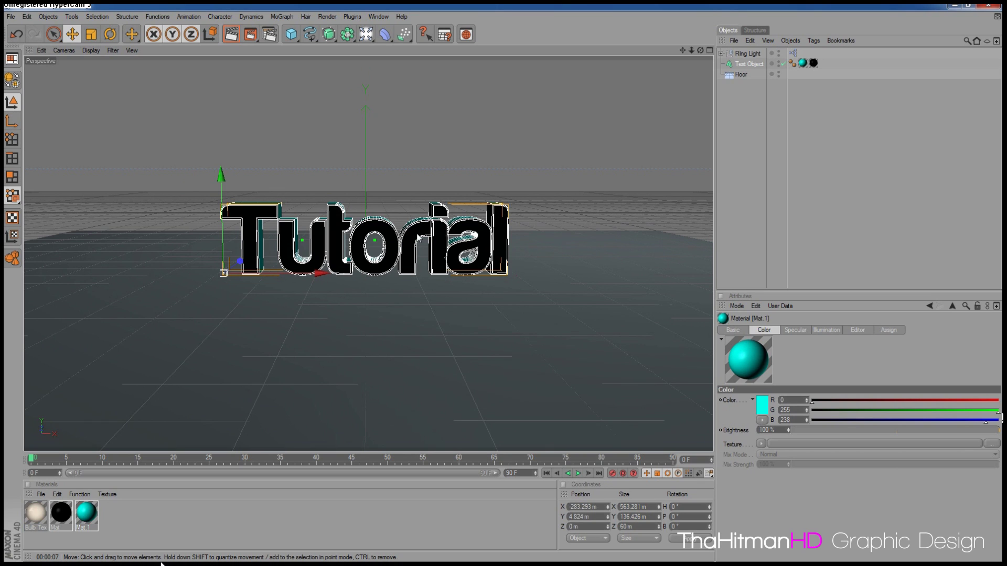
pyautogui.click(418, 239)
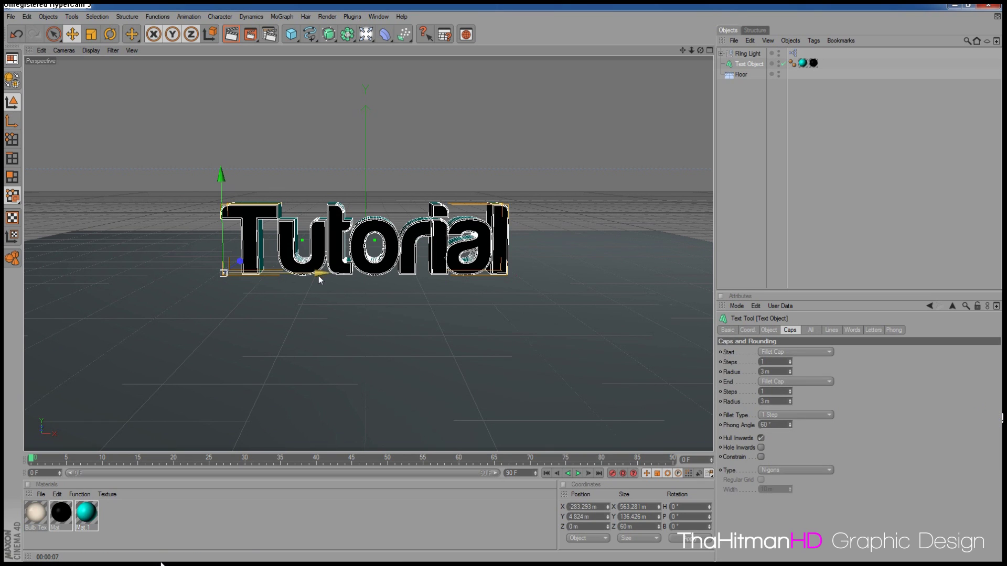
pyautogui.moveTo(320, 280); pyautogui.dragTo(5, 278)
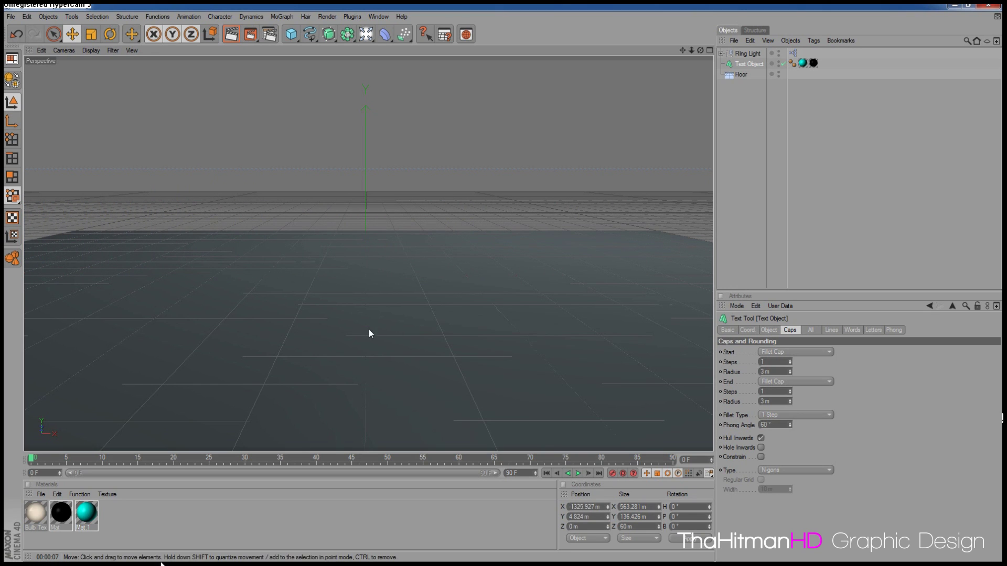
# - Keyframe the text at X −1602.9 m on frame 0 and X 264.1 m on frame 50
pyautogui.click(623, 473)
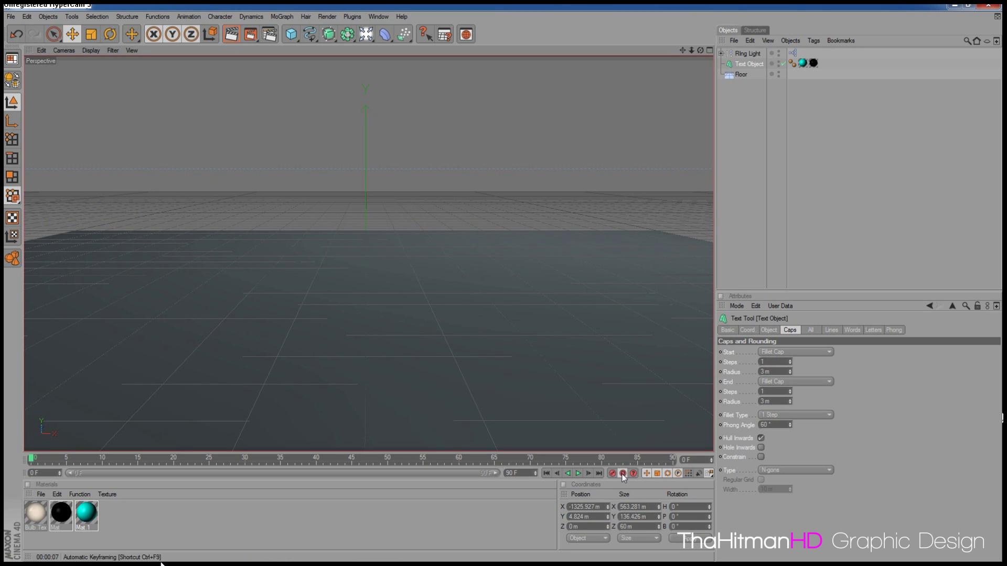
pyautogui.click(613, 474)
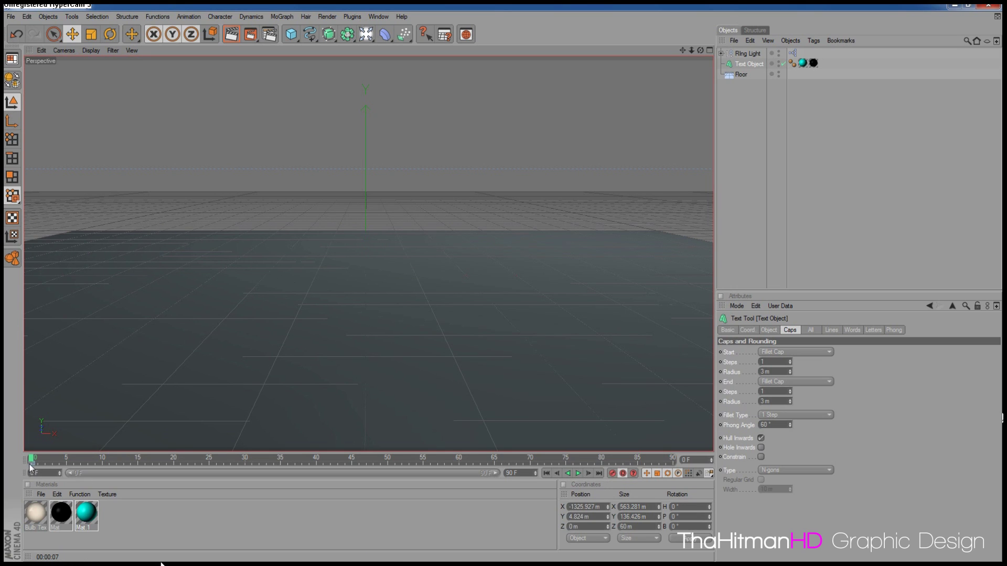
pyautogui.scroll(-6, 104, 299)
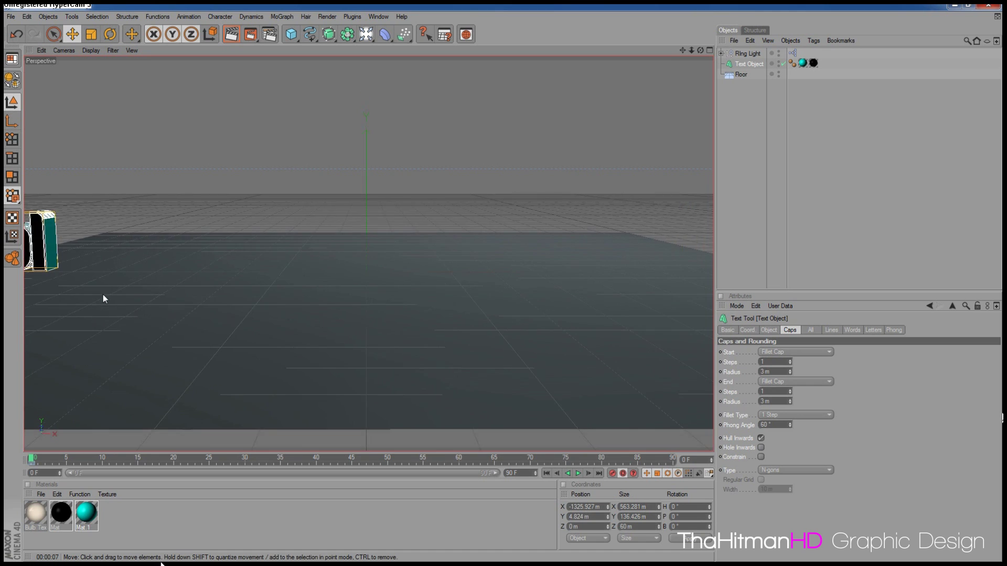
pyautogui.moveTo(70, 265); pyautogui.dragTo(93, 270)
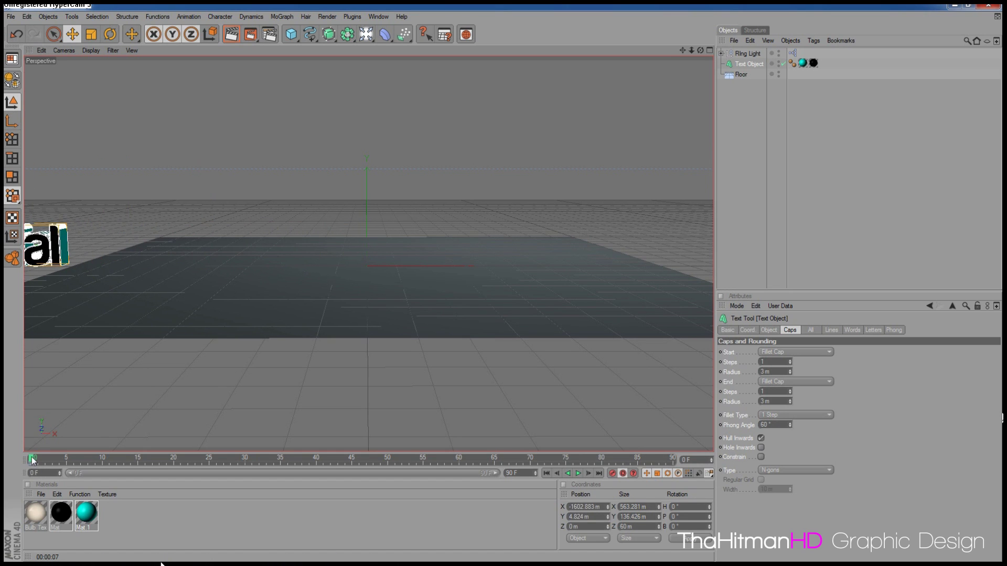
pyautogui.moveTo(31, 460); pyautogui.dragTo(388, 463)
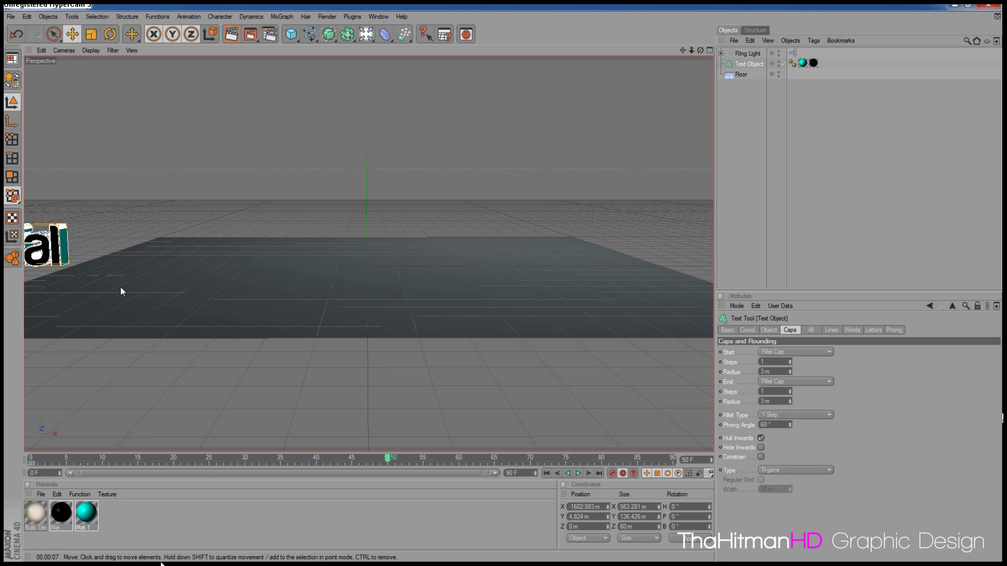
pyautogui.scroll(-1, 92, 265)
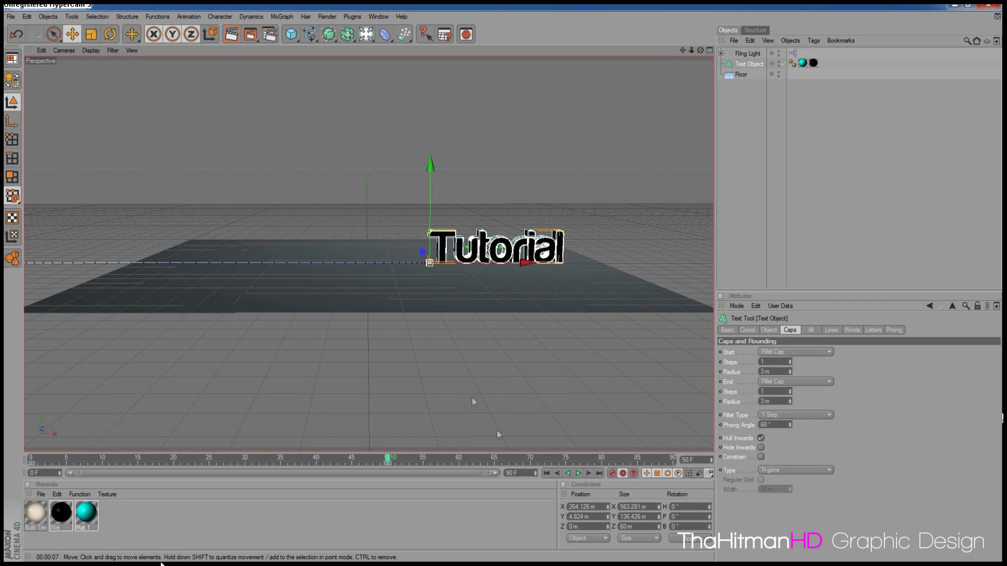
# - Extend the timeline to 120 frames and adjust the slide so the text ends near floor centre
pyautogui.click(546, 473)
pyautogui.click(579, 473)
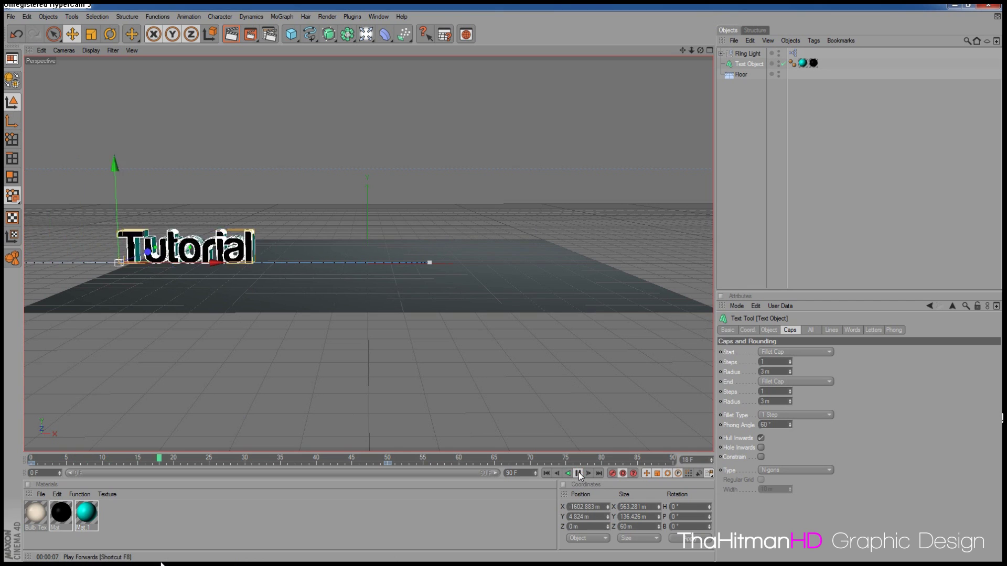
pyautogui.click(578, 473)
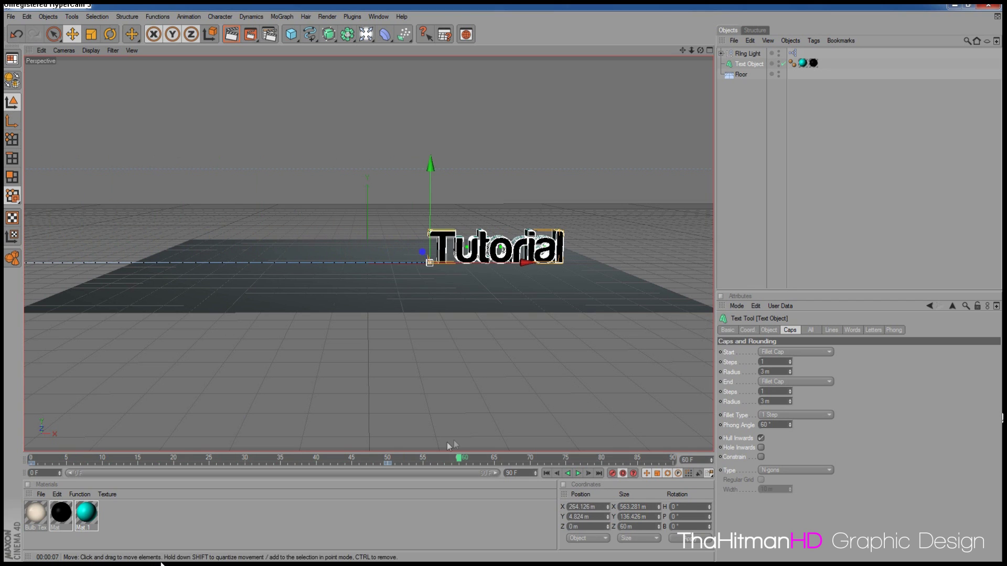
pyautogui.moveTo(460, 459); pyautogui.dragTo(598, 463)
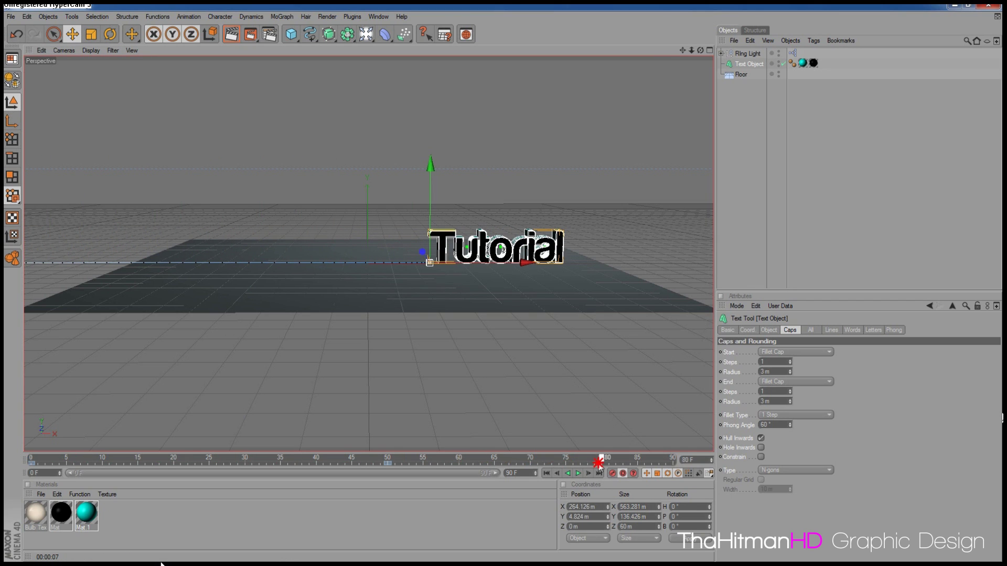
pyautogui.moveTo(530, 268); pyautogui.dragTo(326, 263)
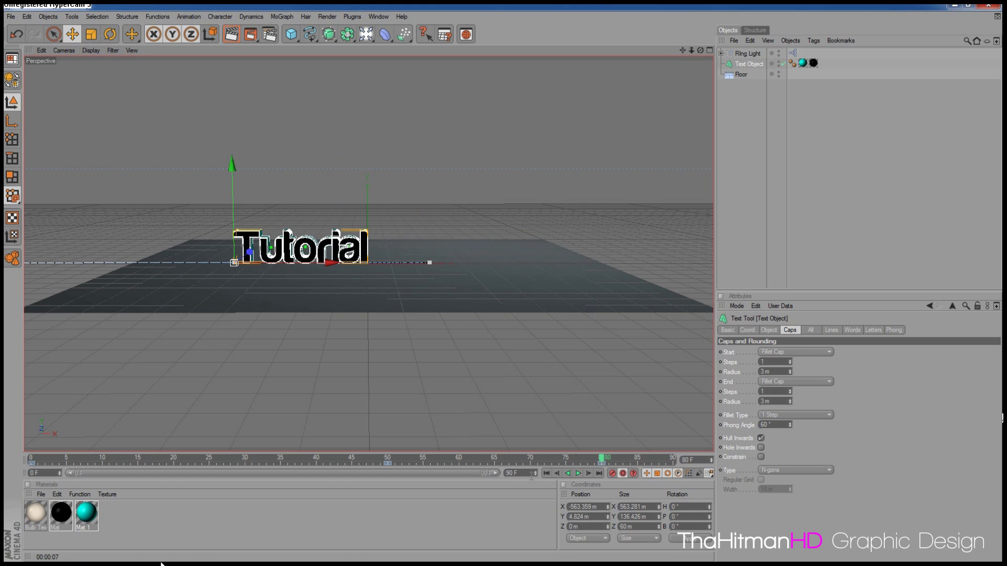
pyautogui.click(536, 471)
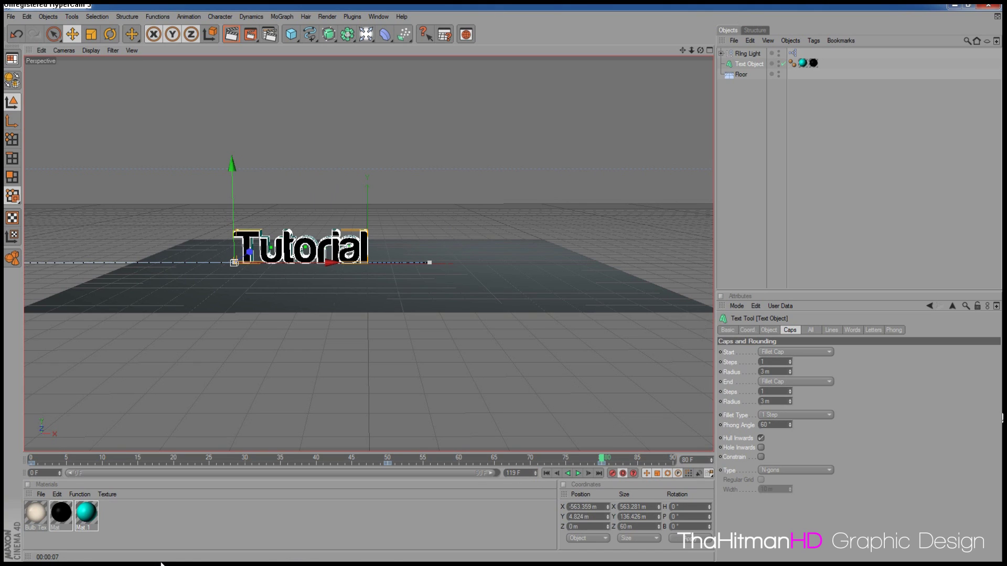
pyautogui.moveTo(492, 473); pyautogui.dragTo(567, 460)
pyautogui.moveTo(329, 263); pyautogui.dragTo(396, 263)
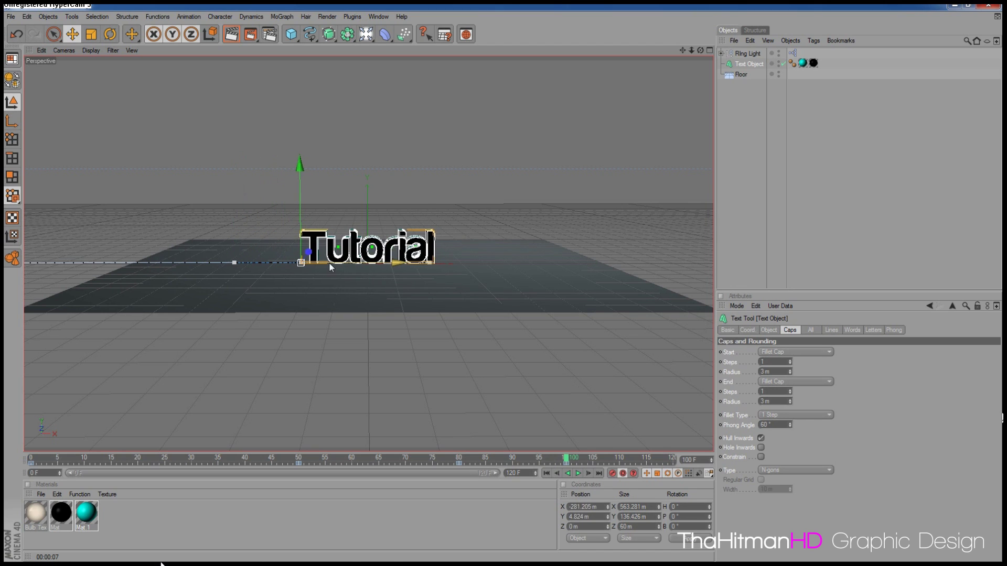
pyautogui.click(546, 474)
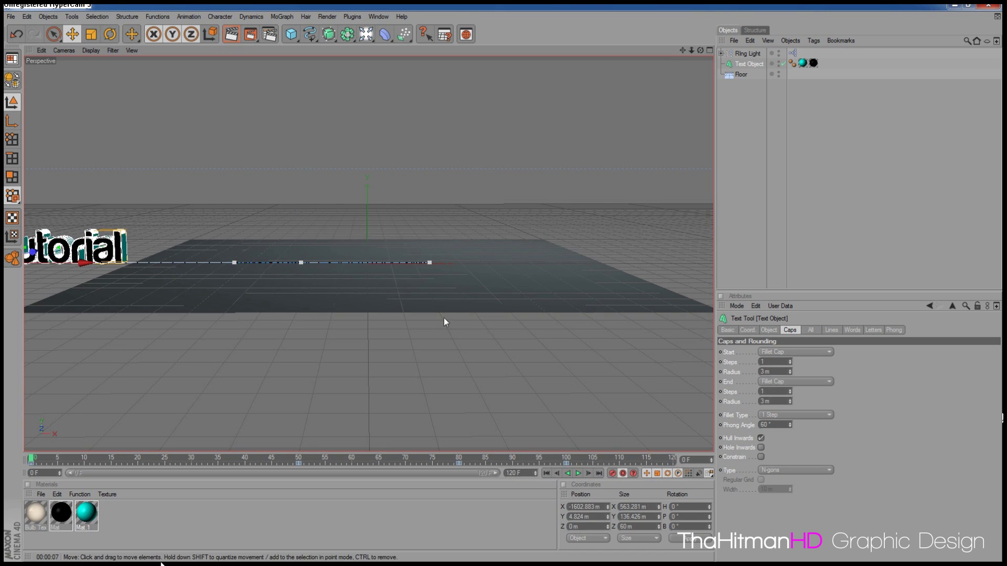
# - Play the slide-in to frame 119 and render teal-text previews at two zoom levels
pyautogui.scroll(5, 383, 248)
pyautogui.scroll(1, 439, 338)
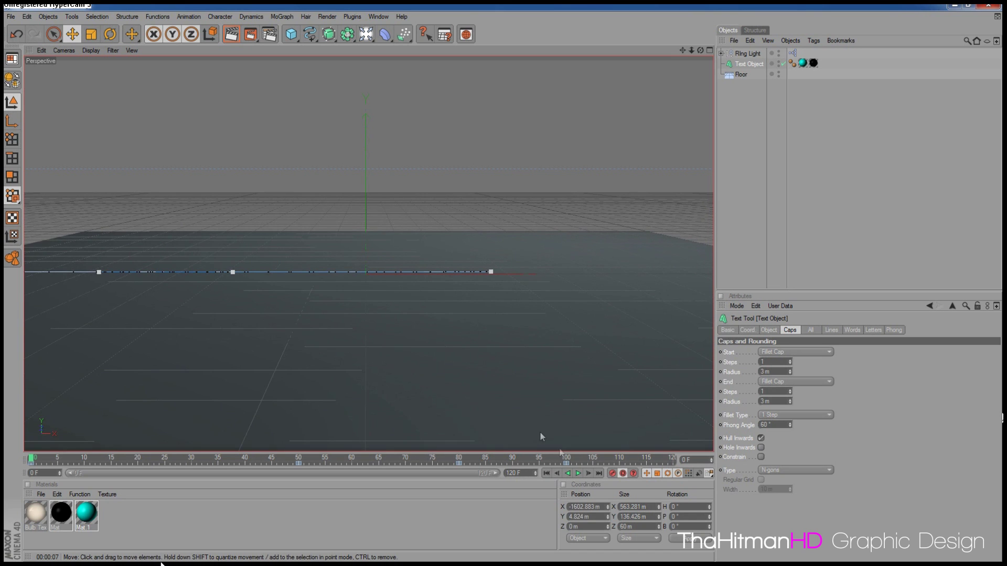
pyautogui.click(578, 473)
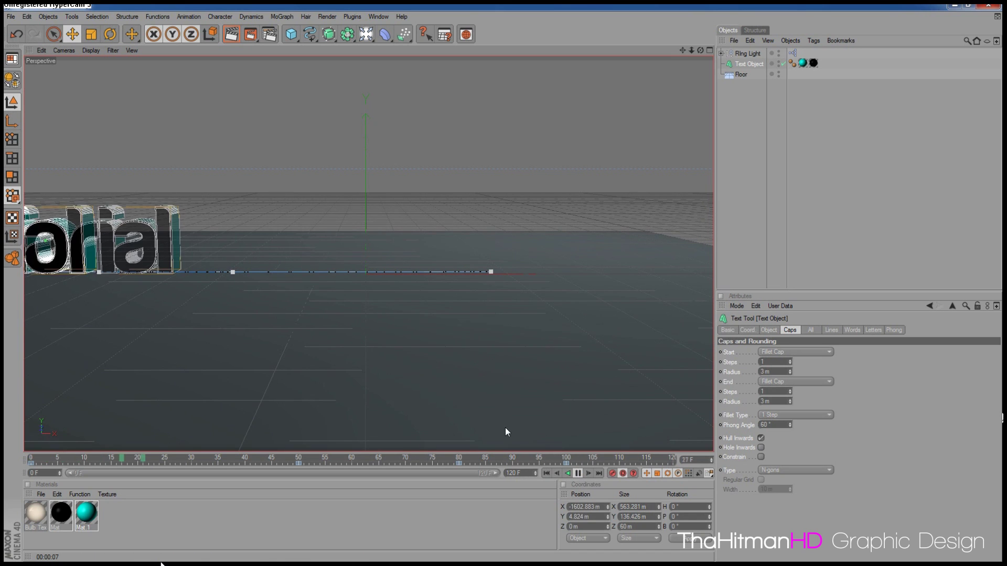
pyautogui.click(579, 473)
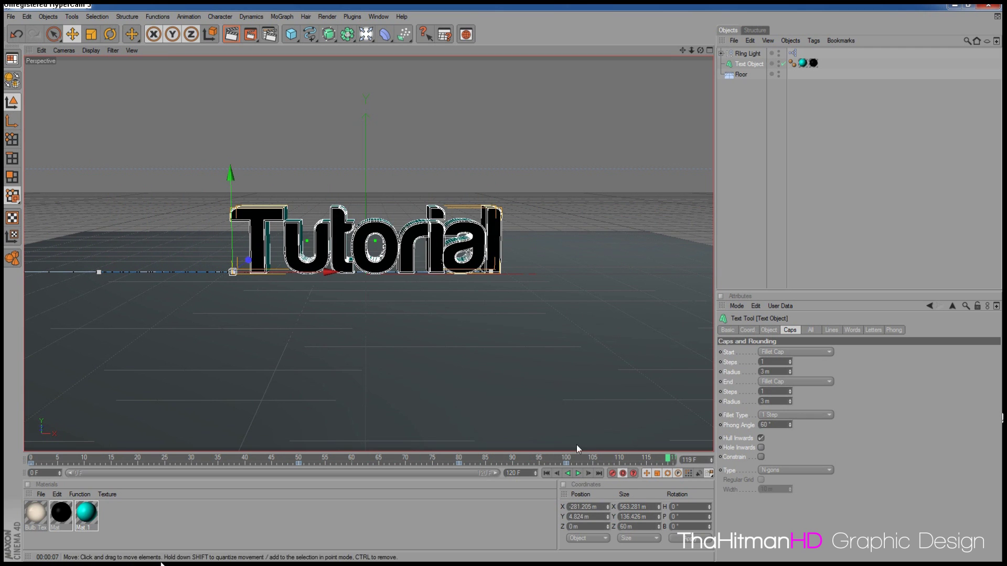
pyautogui.click(230, 37)
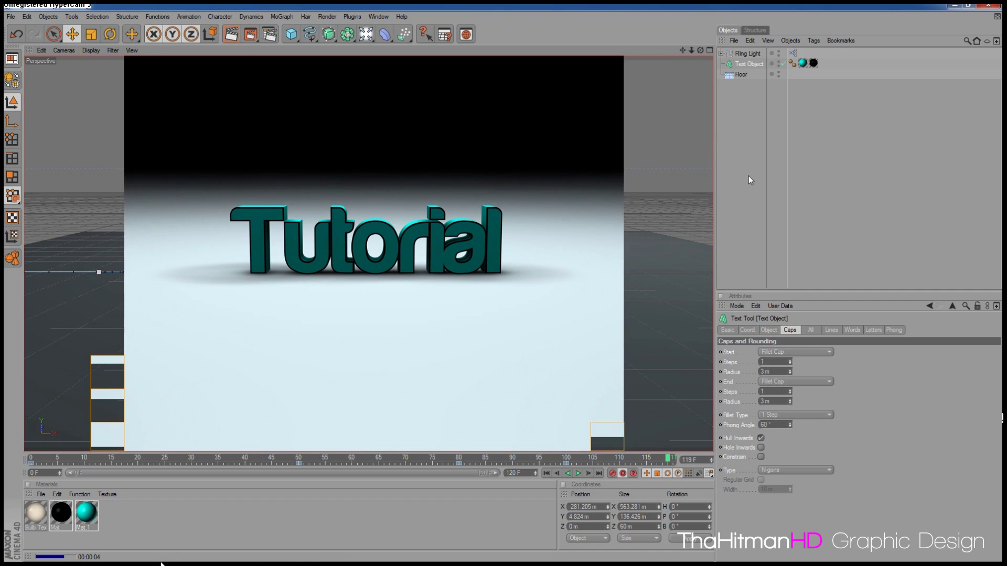
pyautogui.click(387, 204)
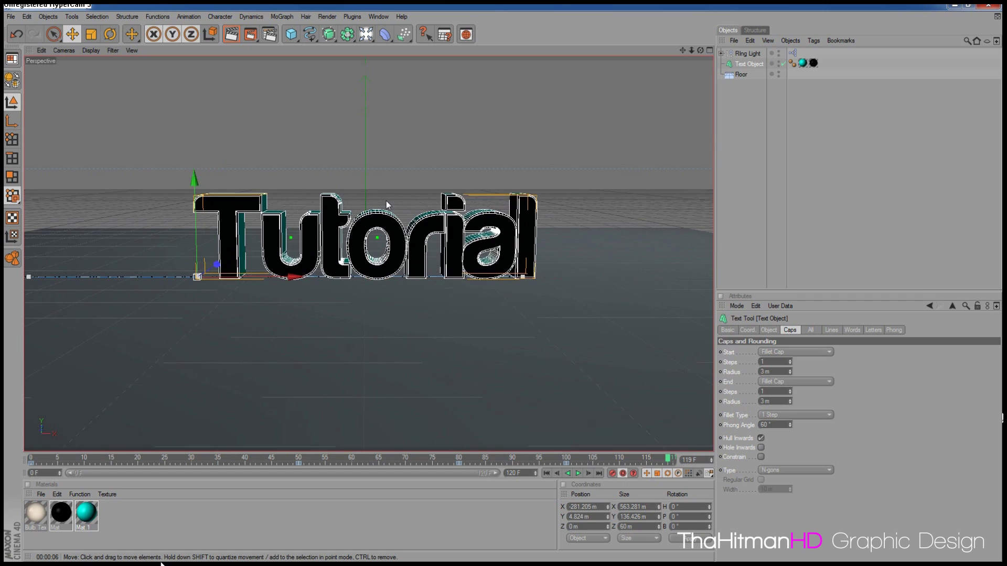
pyautogui.scroll(2, 387, 203)
pyautogui.scroll(1, 386, 203)
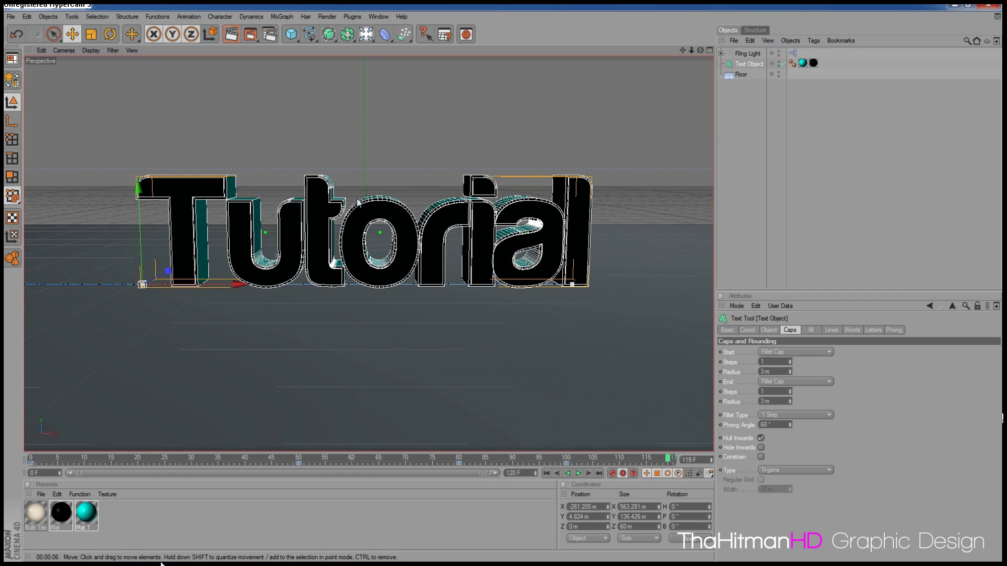
pyautogui.click(231, 35)
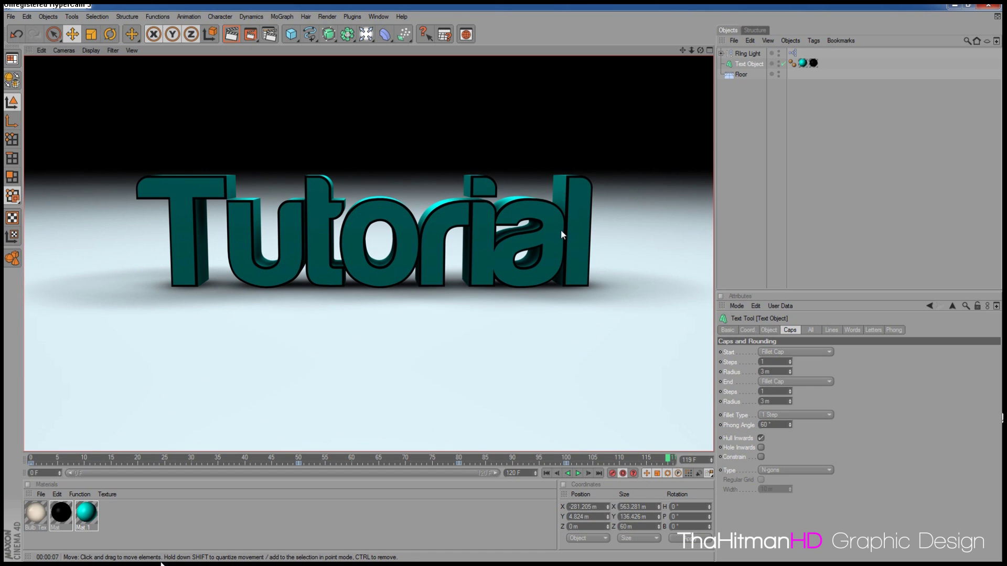
pyautogui.click(642, 204)
# - Undo stray moves so the text stays at X −283.3 m
pyautogui.click(480, 224)
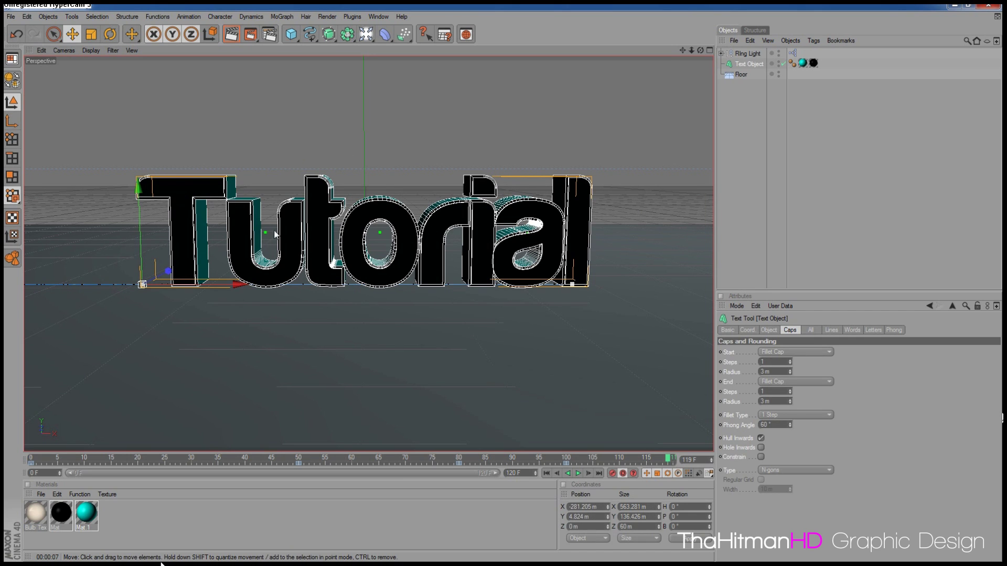
pyautogui.scroll(-2, 274, 234)
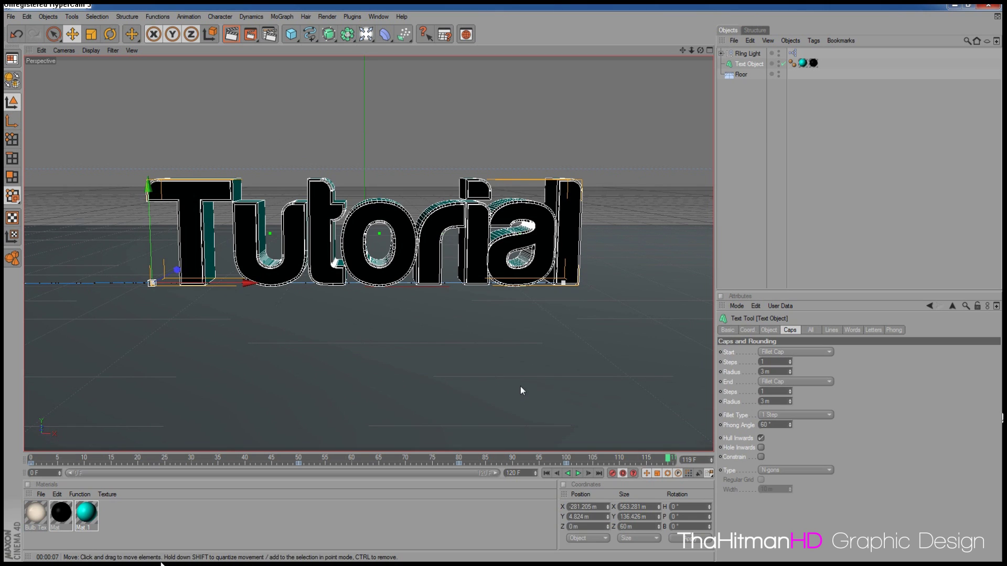
pyautogui.hotkey('ctrl', 'z')
pyautogui.moveTo(520, 385); pyautogui.dragTo(520, 385)
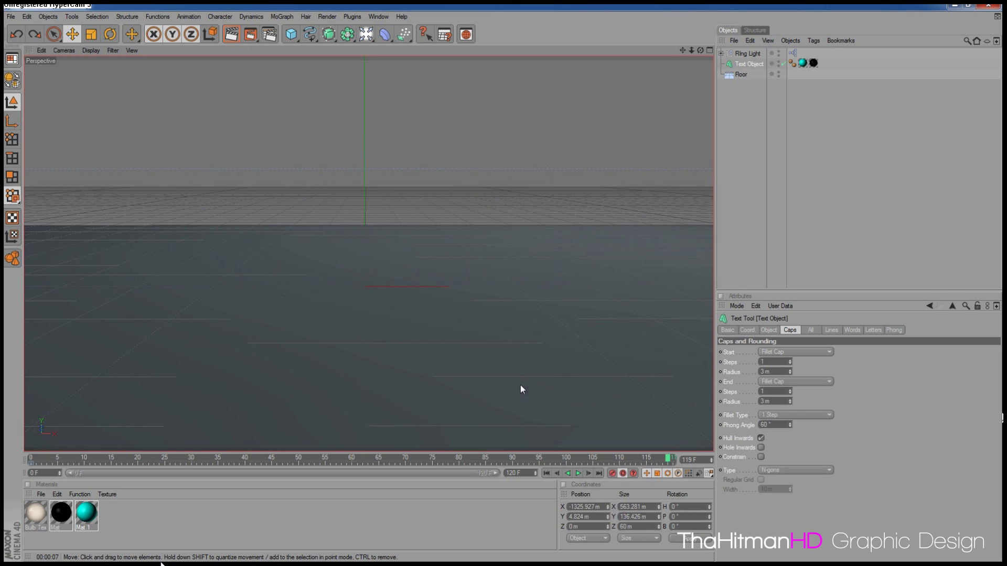
pyautogui.hotkey('ctrl', 'z')
pyautogui.hotkey('ctrl', 'z')
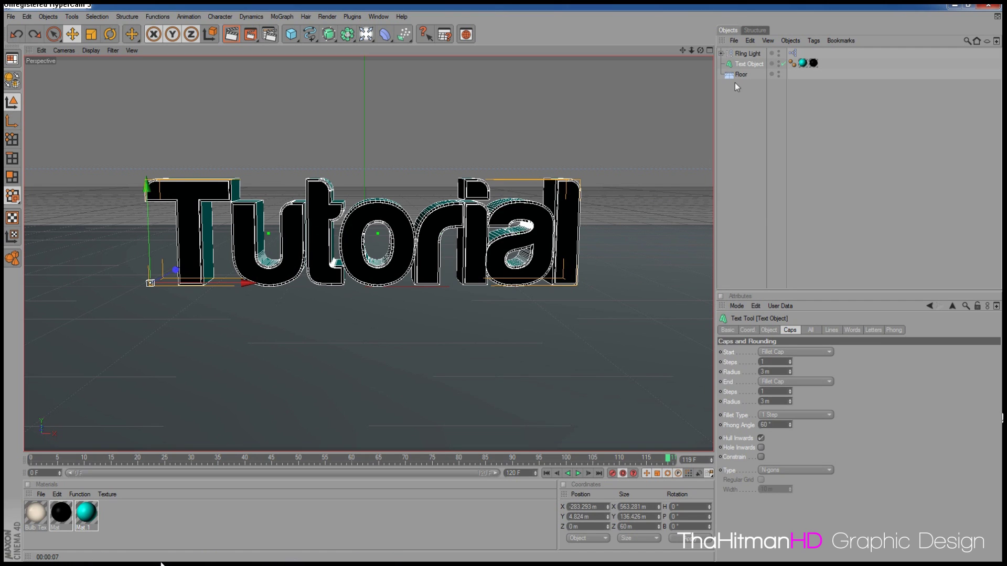
# - Add a Rigid Body dynamics tag to the Floor
pyautogui.click(751, 65)
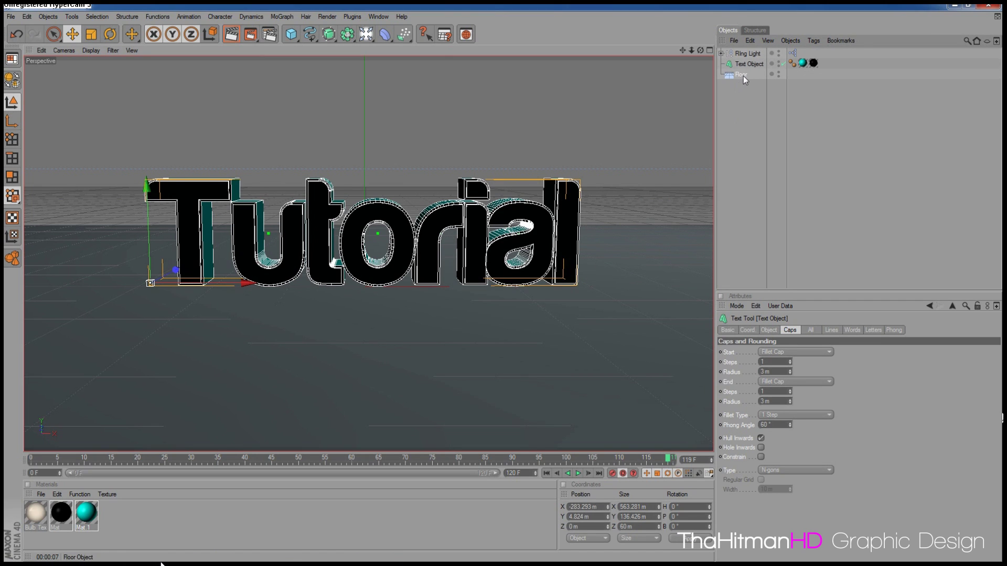
pyautogui.click(743, 76)
pyautogui.rightClick(743, 76)
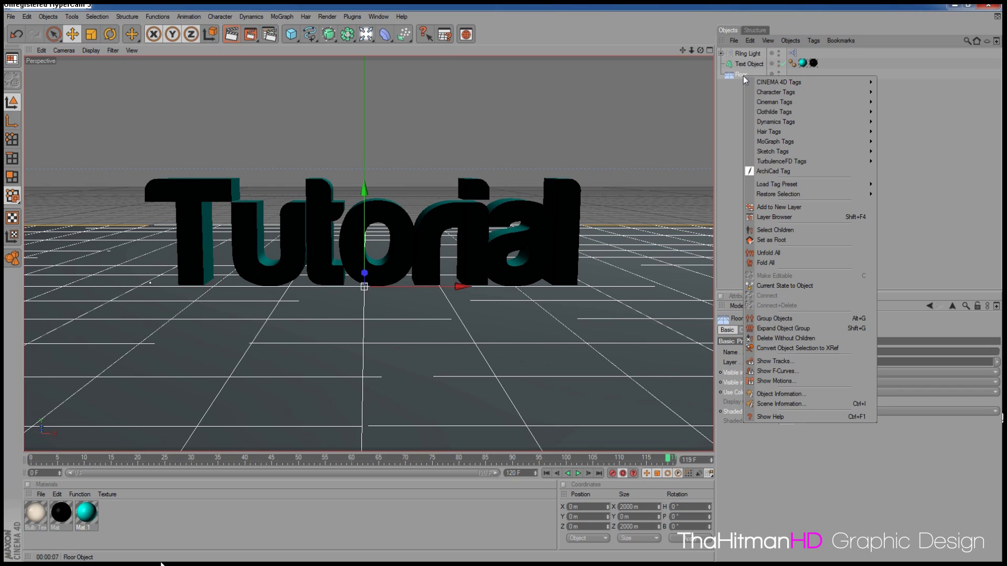
pyautogui.moveTo(821, 149)
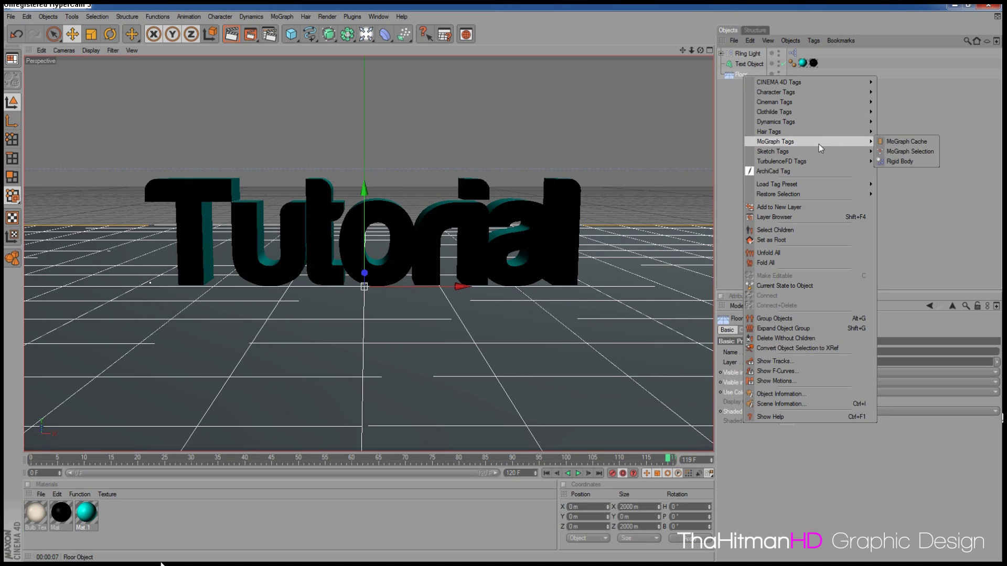
pyautogui.click(910, 168)
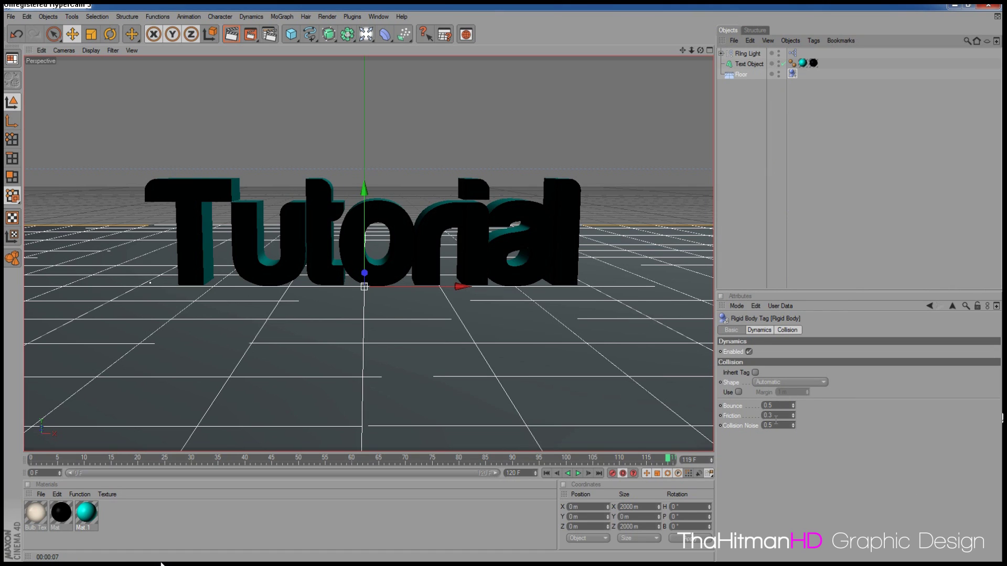
# - Set the floor tag's collision Bounce to 0.5 and Friction to 1.15, without keyframing
pyautogui.moveTo(793, 414); pyautogui.dragTo(793, 415)
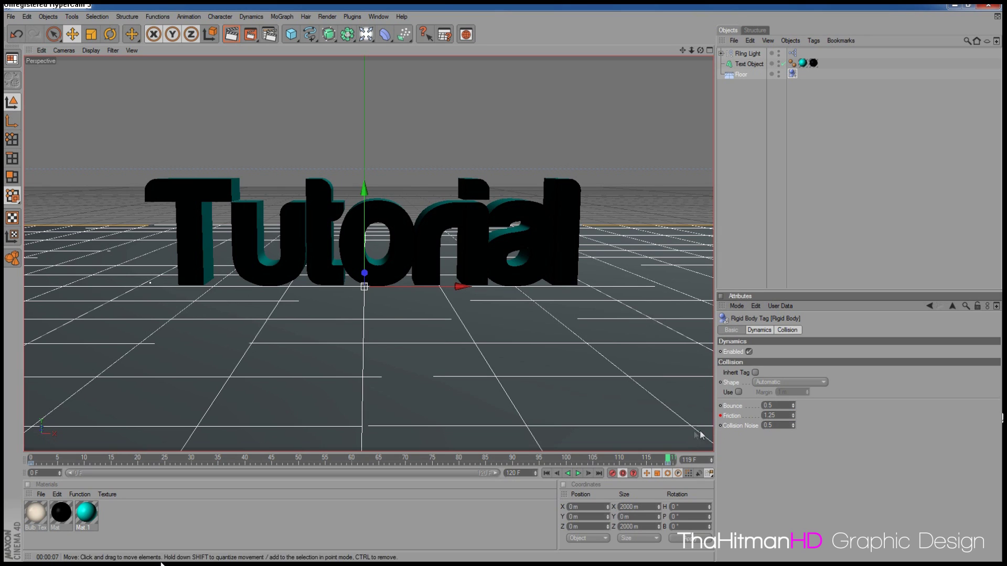
pyautogui.click(624, 473)
pyautogui.hotkey('ctrl', 'z')
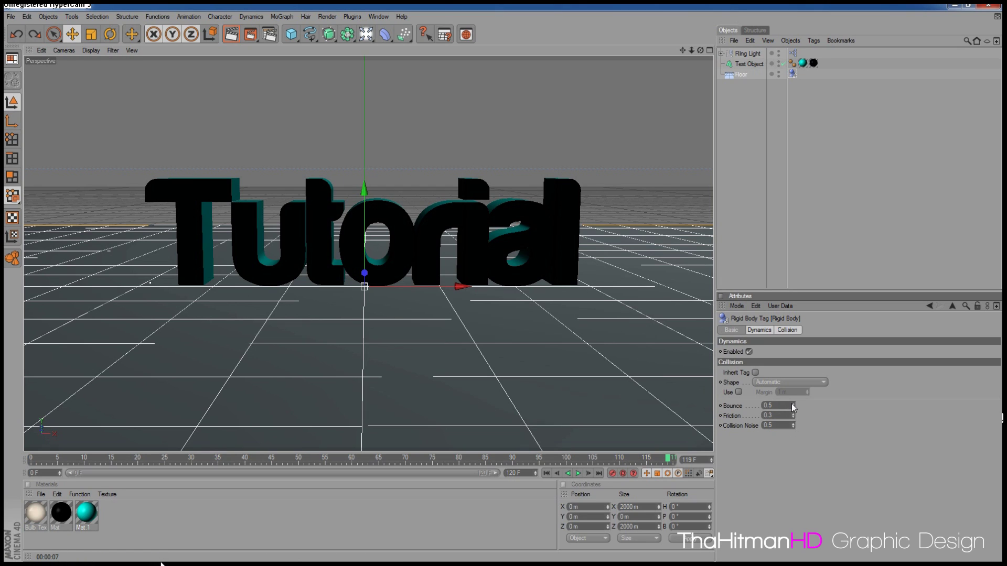
pyautogui.moveTo(793, 416); pyautogui.dragTo(793, 404)
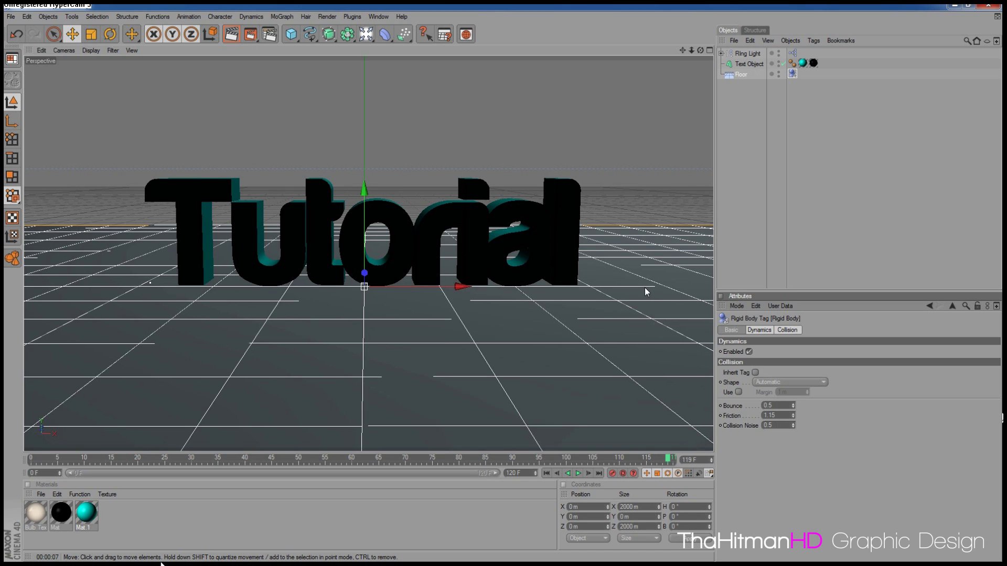
# - Add a Rigid Body tag to the text with Bounce 0.35 and Friction 0.55
pyautogui.click(753, 64)
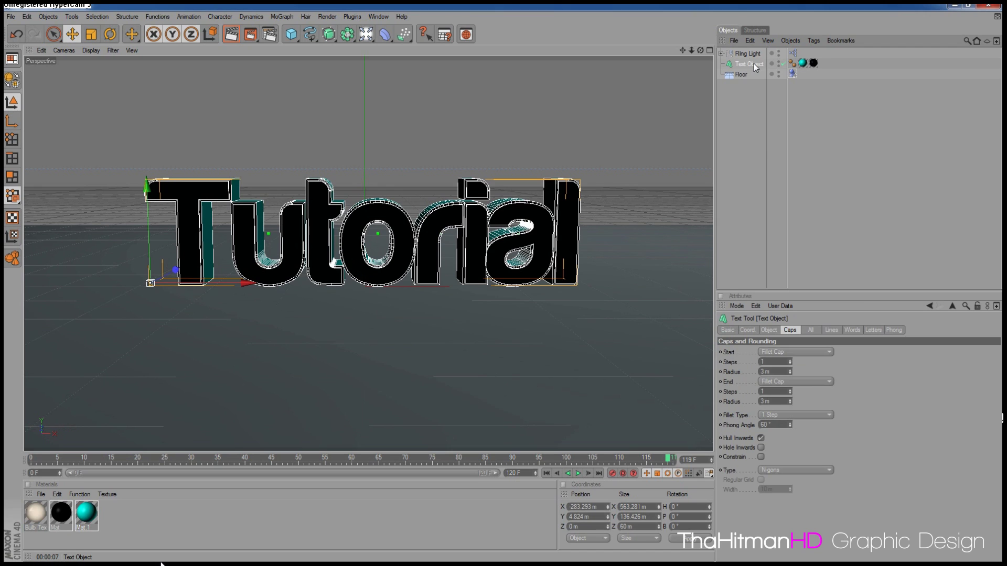
pyautogui.rightClick(753, 64)
pyautogui.moveTo(826, 128)
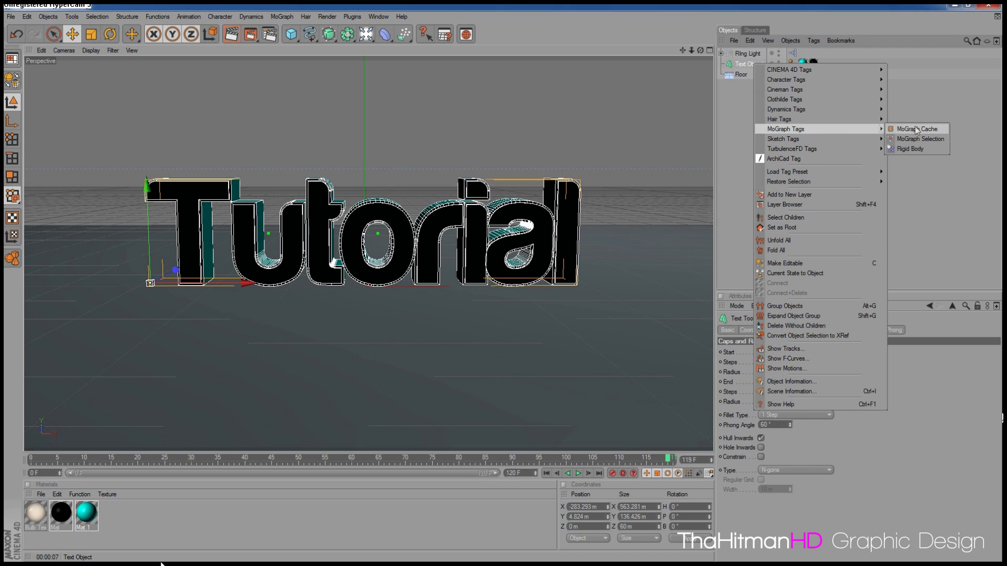
pyautogui.click(917, 149)
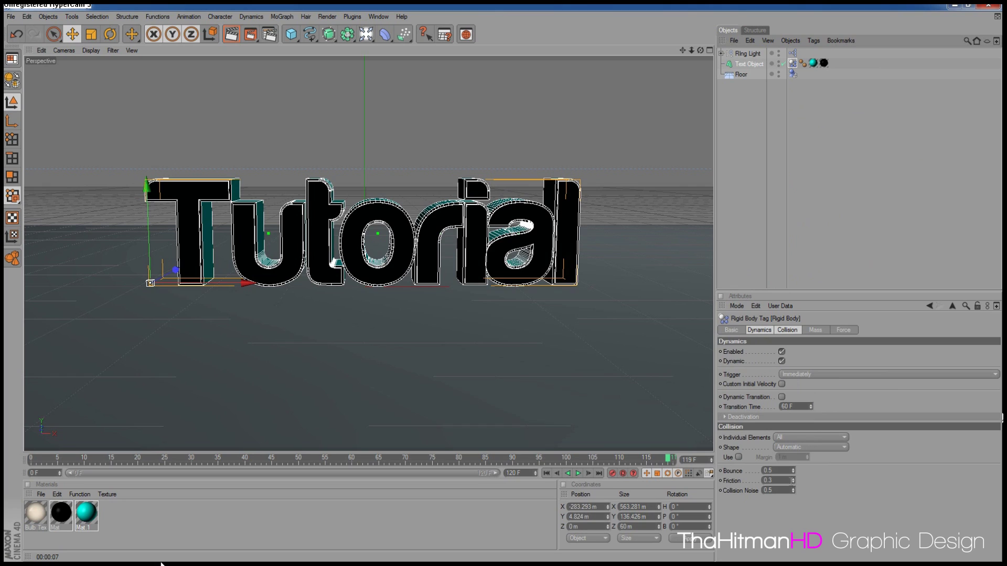
pyautogui.moveTo(792, 478); pyautogui.dragTo(793, 474)
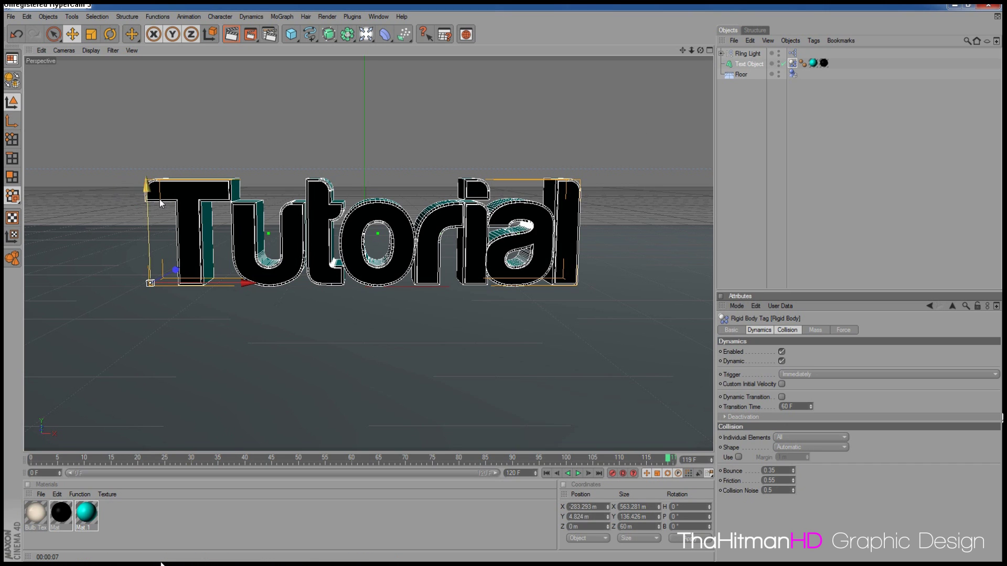
# - Lift the text to Y 227.7 m and play the simulation from the start
pyautogui.scroll(-3, 153, 203)
pyautogui.moveTo(196, 193); pyautogui.dragTo(196, 60)
pyautogui.click(546, 473)
pyautogui.click(577, 474)
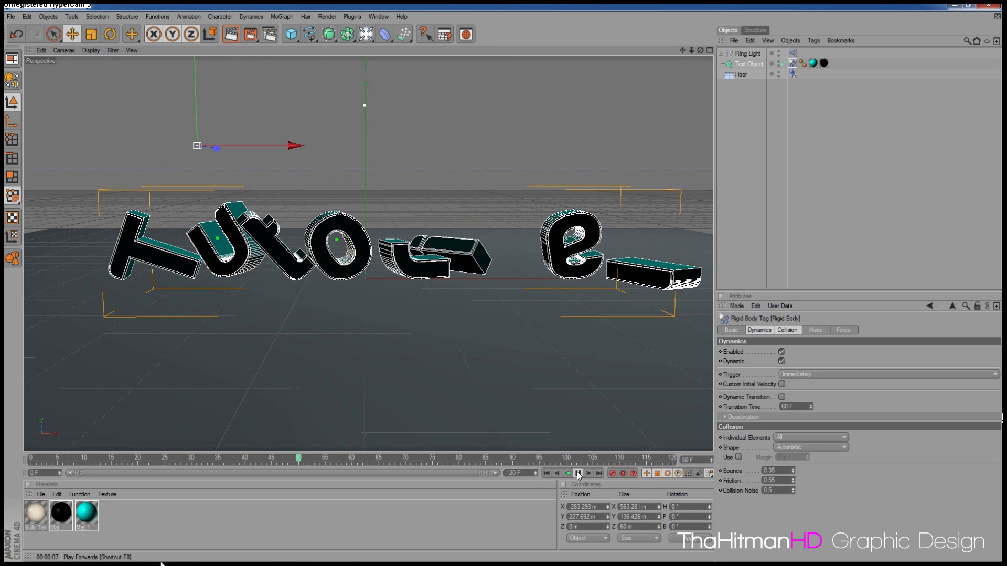
# - Replay the fall, render the tumbled teal letters, then rewind to frame 0 and select the text
pyautogui.click(578, 474)
pyautogui.click(546, 473)
pyautogui.click(578, 473)
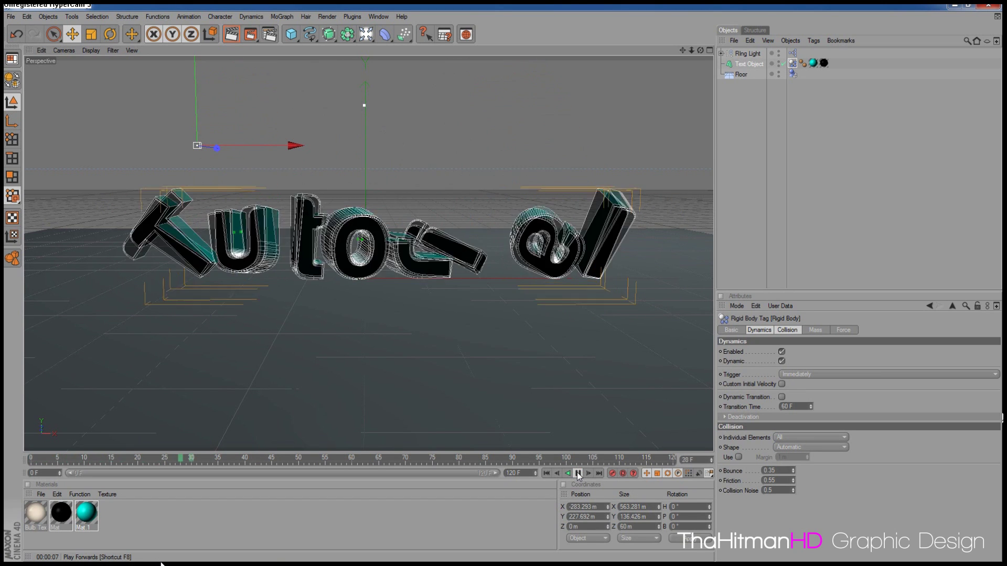
pyautogui.click(578, 473)
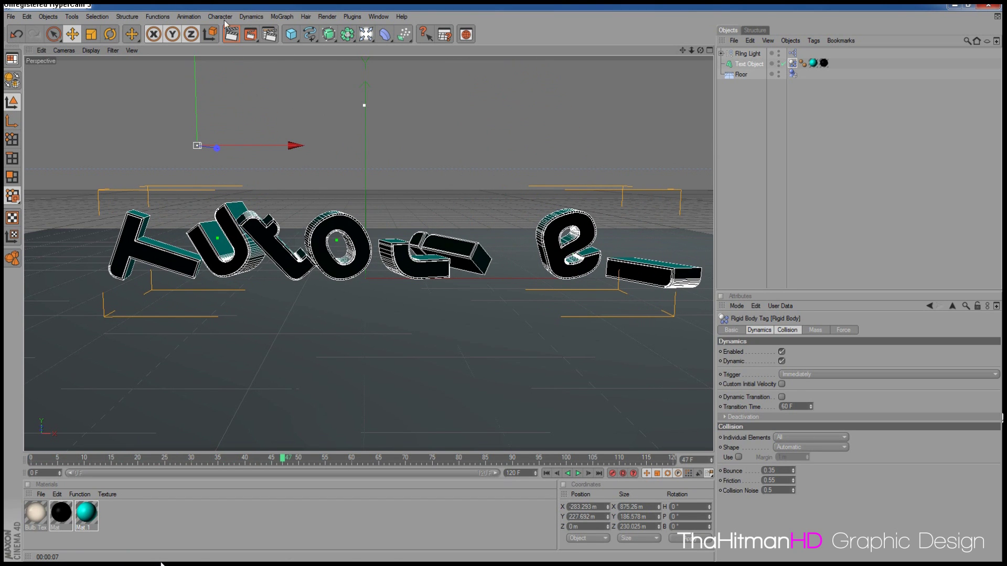
pyautogui.hotkey('ctrl', 'r')
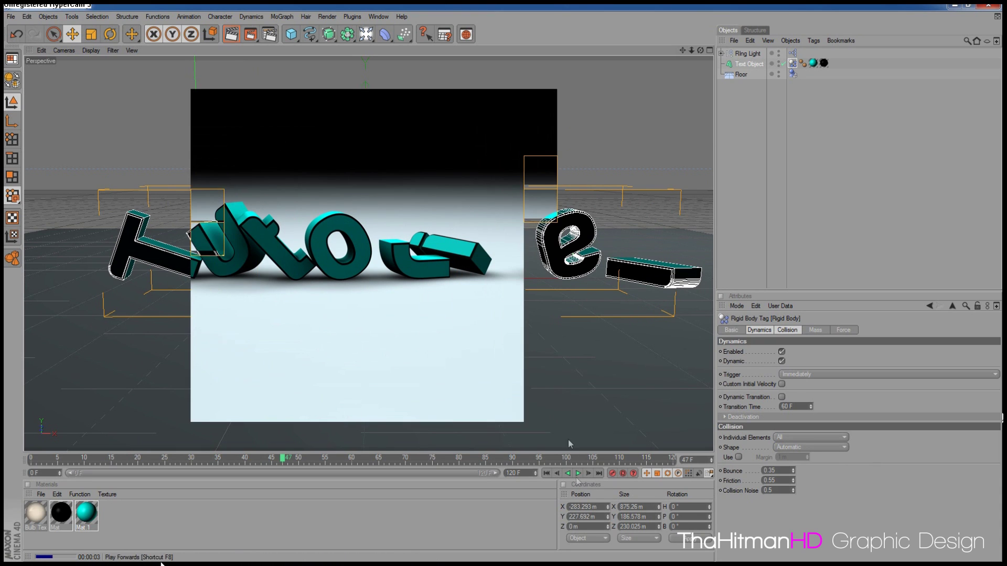
pyautogui.click(641, 371)
pyautogui.click(546, 473)
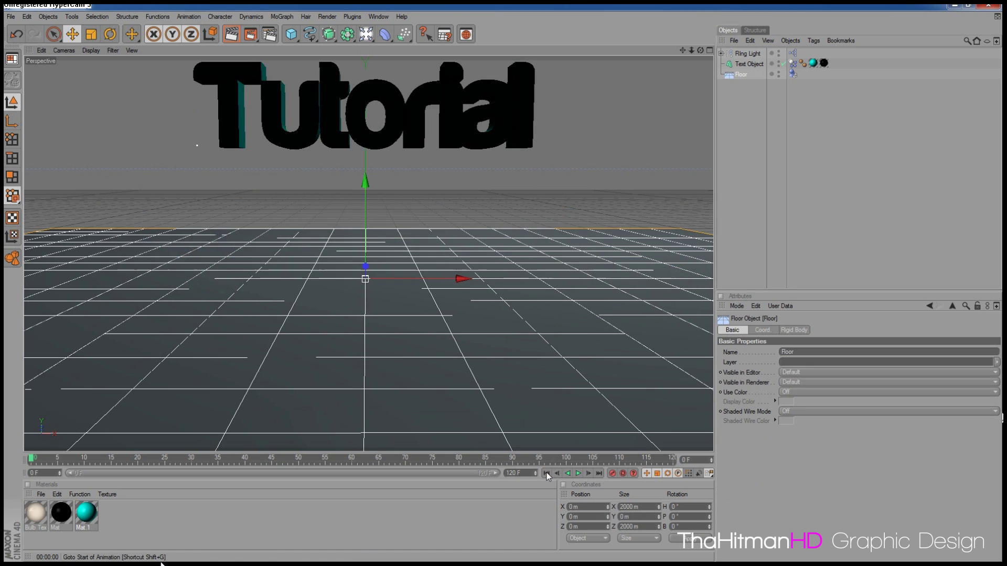
pyautogui.click(747, 64)
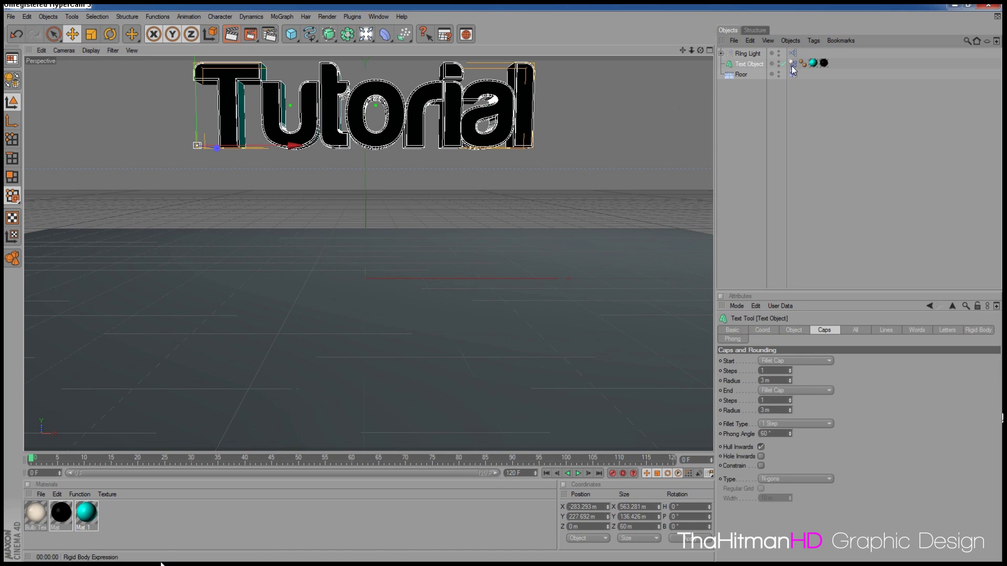
# - Set the text's Rigid Body Individual Elements to Off and play the simulation to test it
pyautogui.click(792, 64)
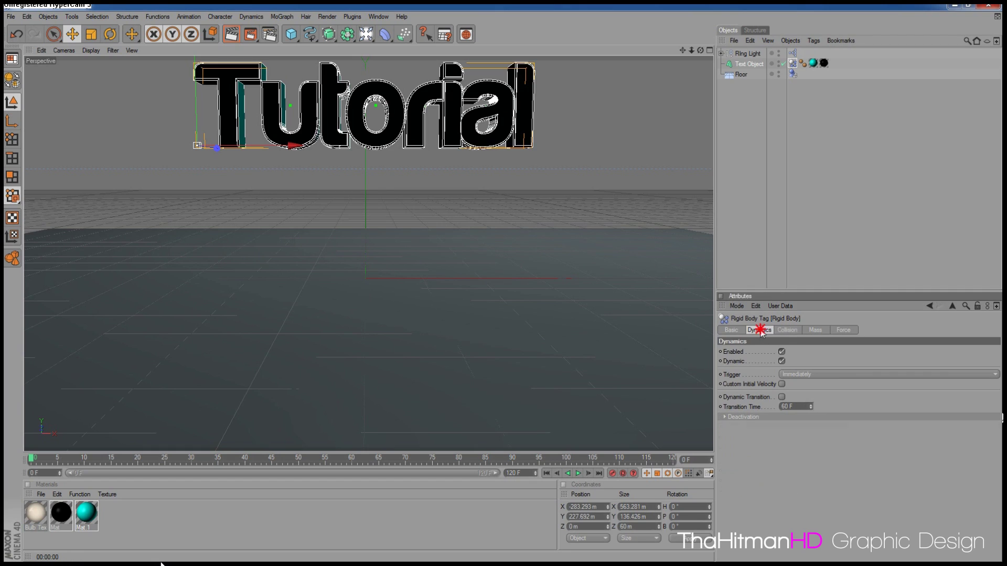
pyautogui.click(787, 330)
pyautogui.click(816, 330)
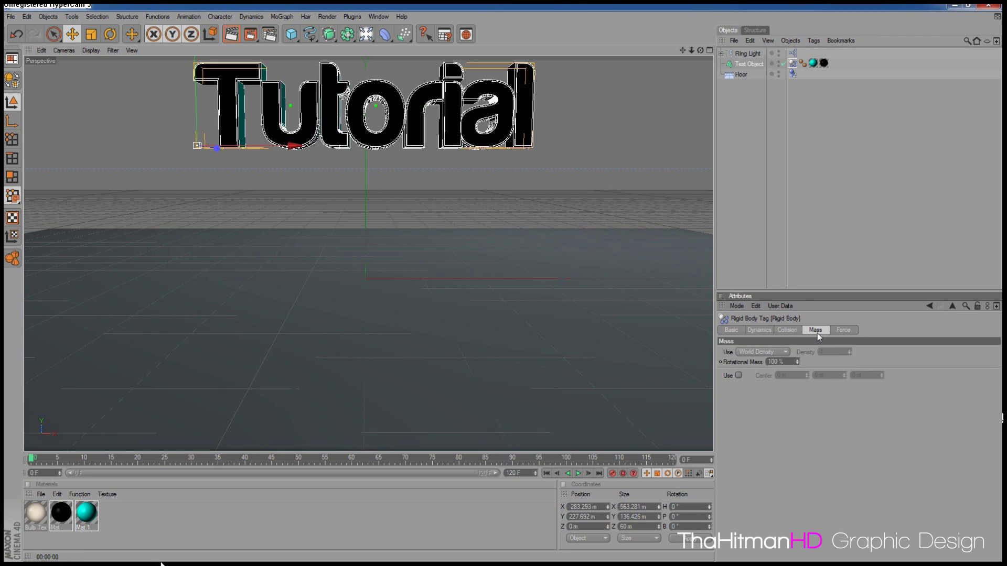
pyautogui.click(791, 331)
pyautogui.click(794, 352)
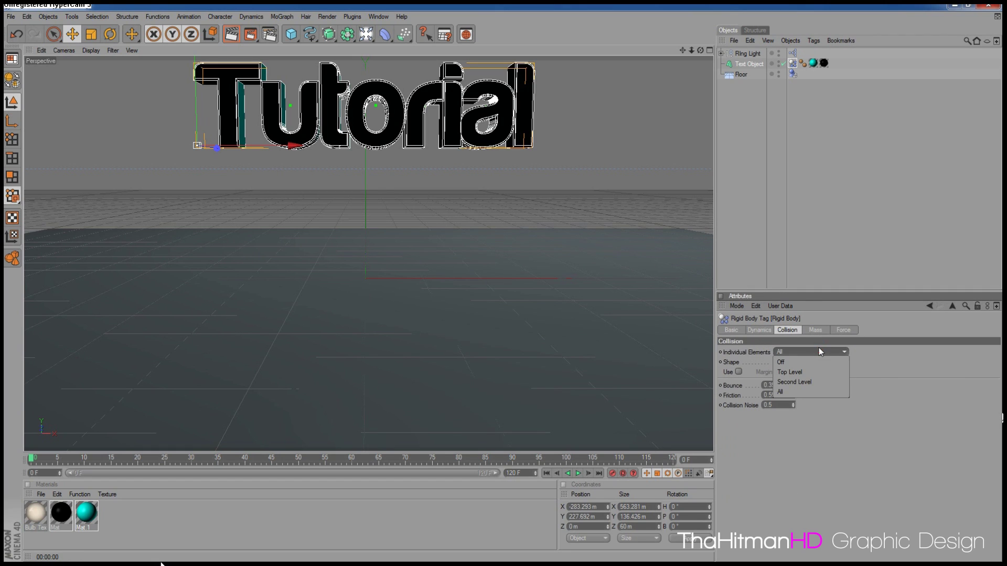
pyautogui.click(812, 360)
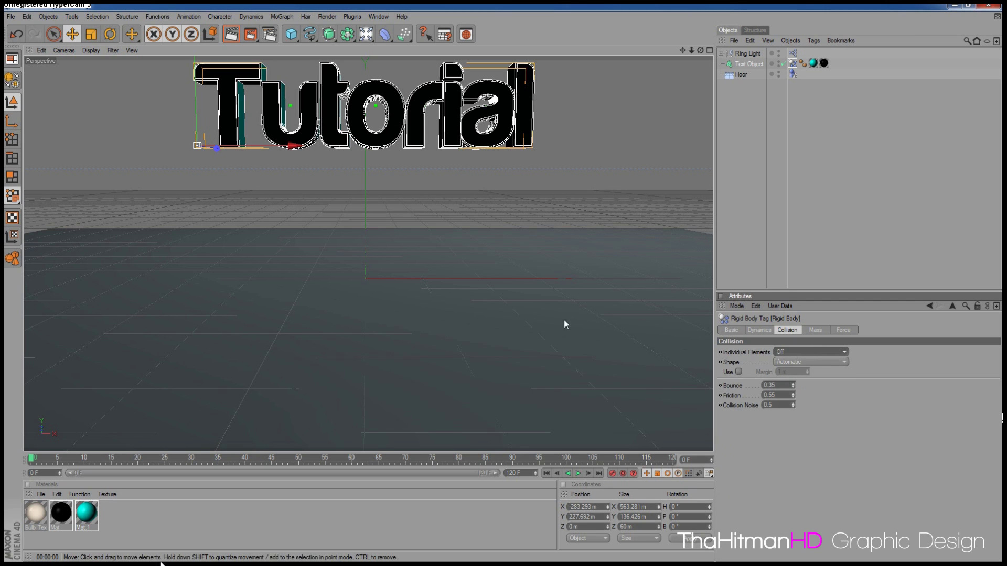
pyautogui.click(578, 474)
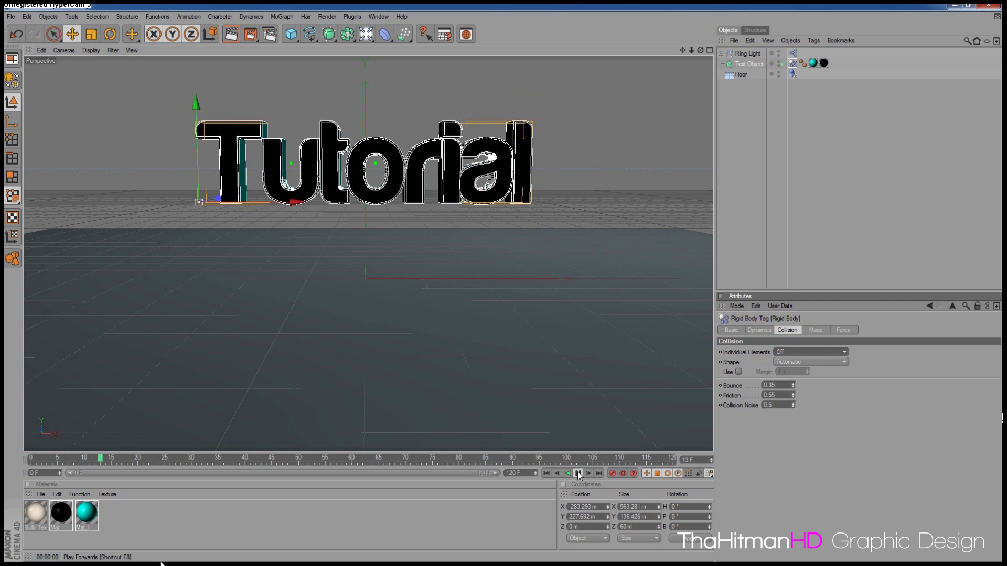
pyautogui.click(578, 474)
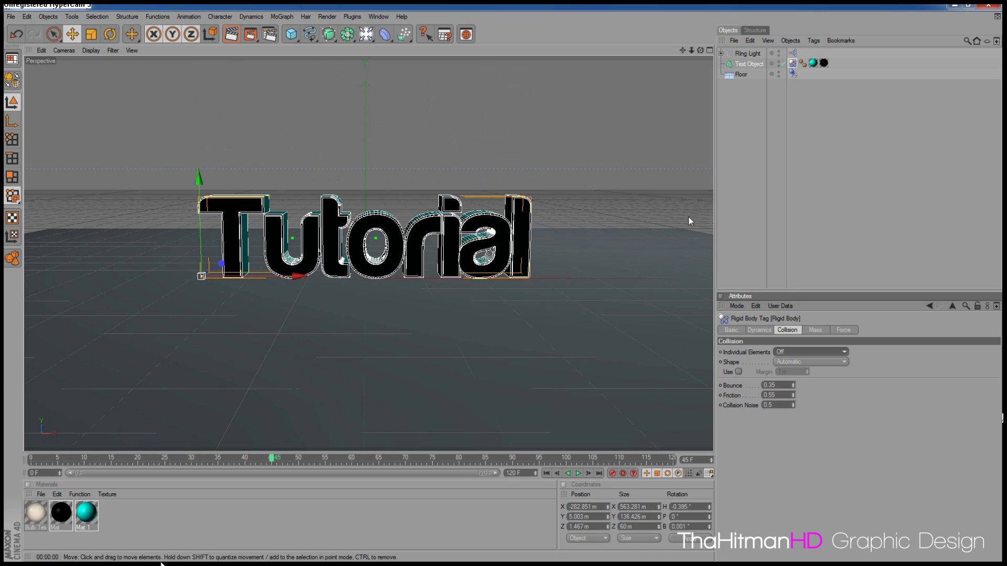
# - Raise the floor tag's Bounce to 1.25 and replay the simulation from the first frame
pyautogui.click(792, 73)
pyautogui.moveTo(793, 385); pyautogui.dragTo(793, 346)
pyautogui.click(547, 472)
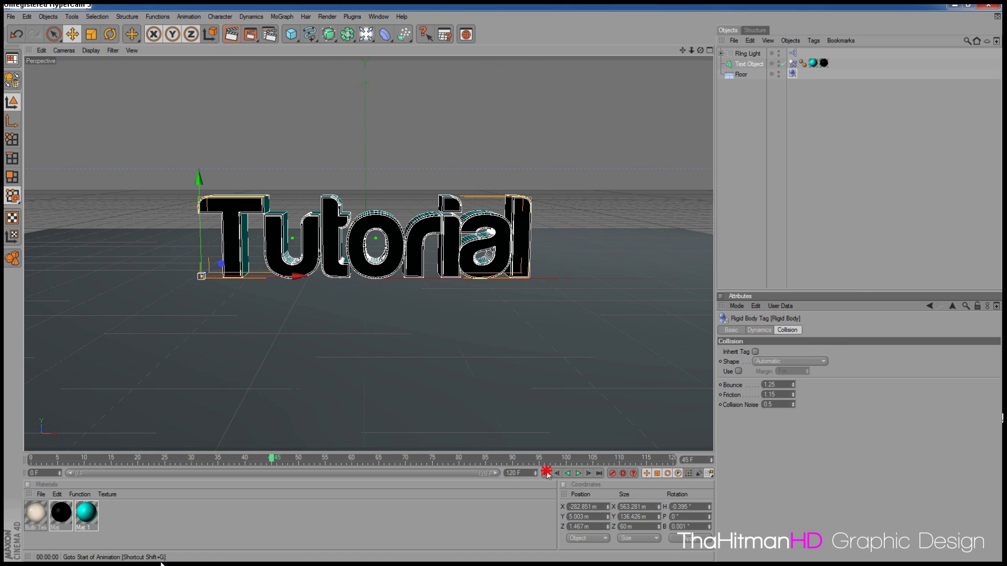
pyautogui.click(578, 474)
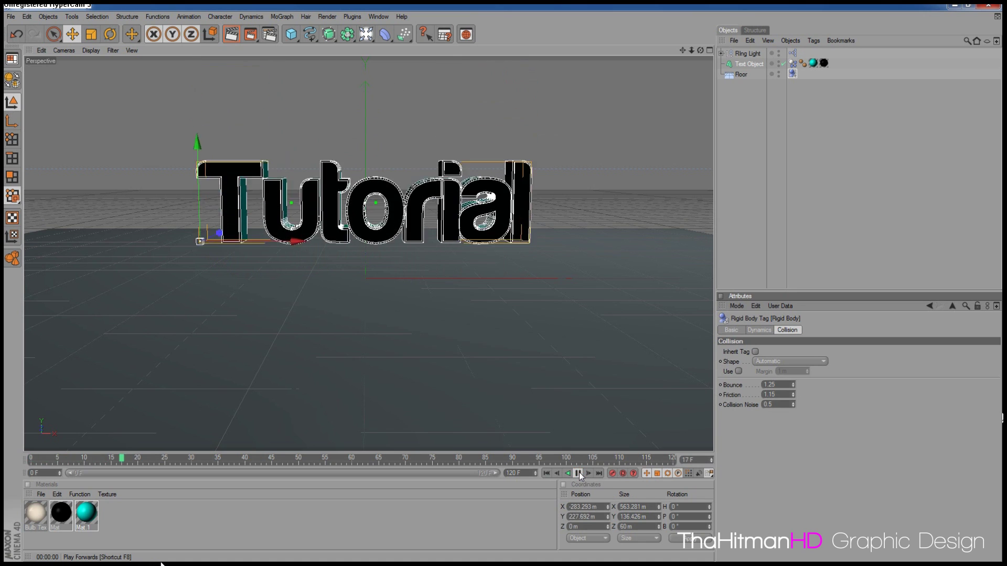
pyautogui.click(579, 474)
pyautogui.click(546, 474)
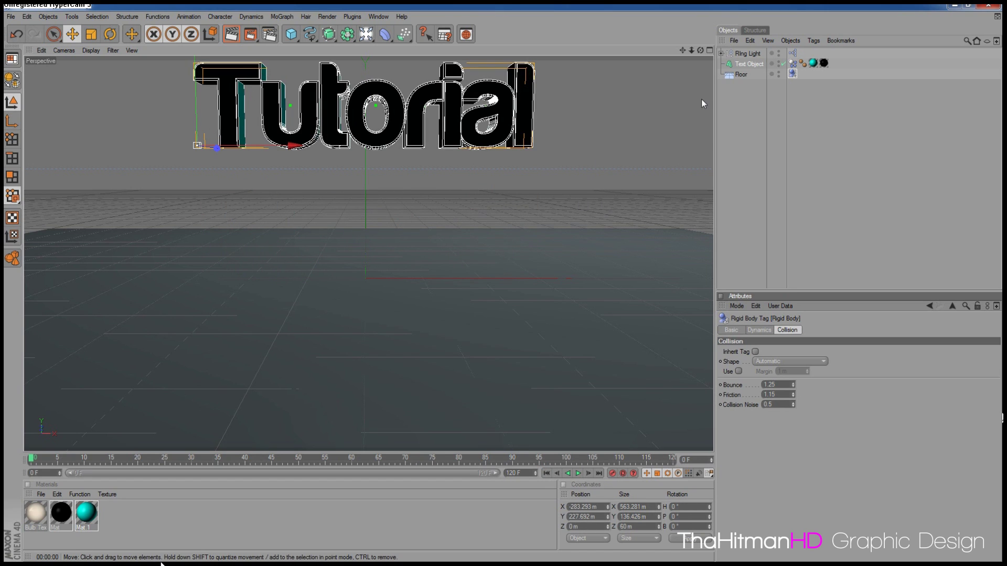
# - Try keying the floor's Friction at 1.2 on frame 86 with autokeying, then undo and rewind
pyautogui.click(722, 396)
pyautogui.click(623, 474)
pyautogui.click(491, 457)
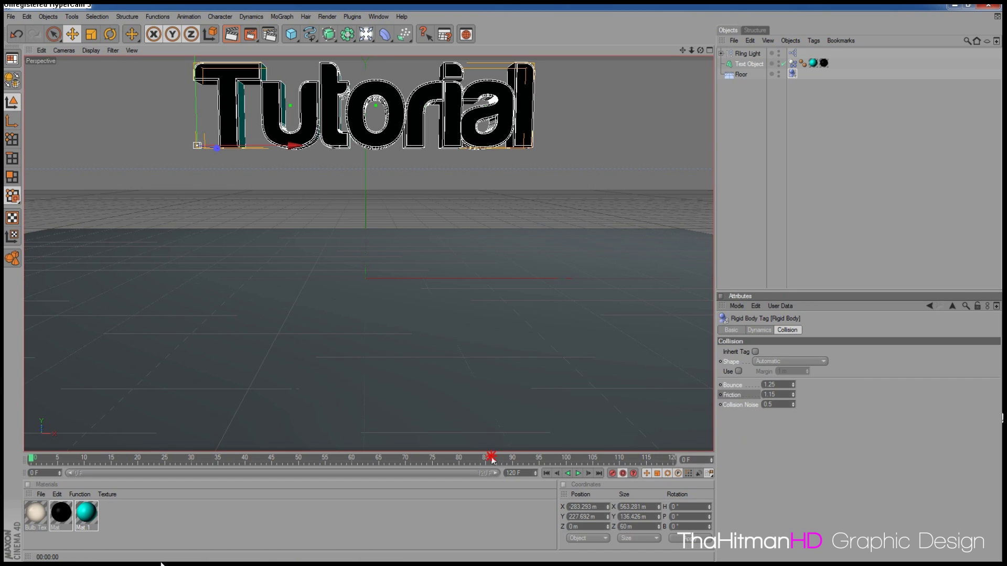
pyautogui.click(724, 395)
pyautogui.click(793, 394)
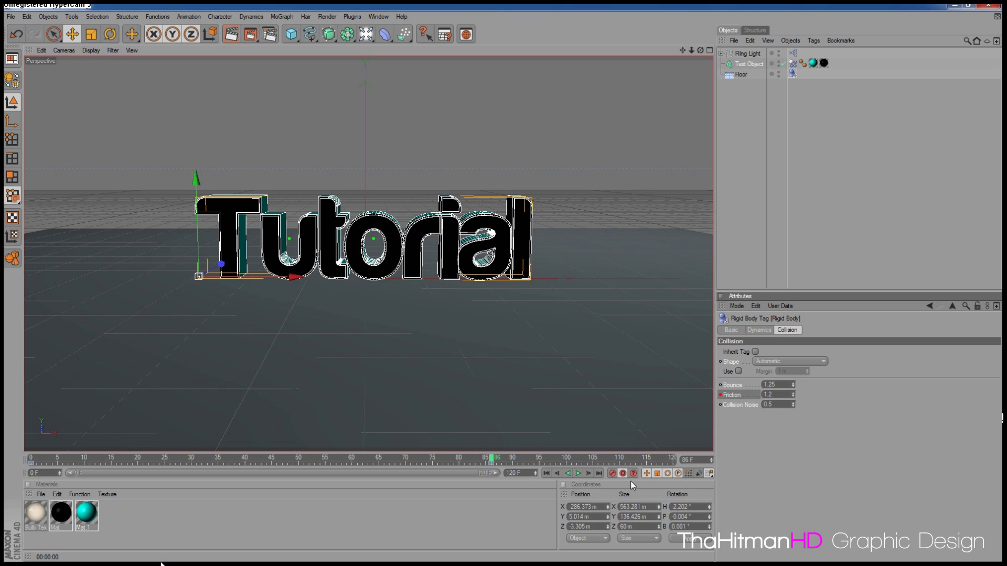
pyautogui.hotkey('ctrl', 'z')
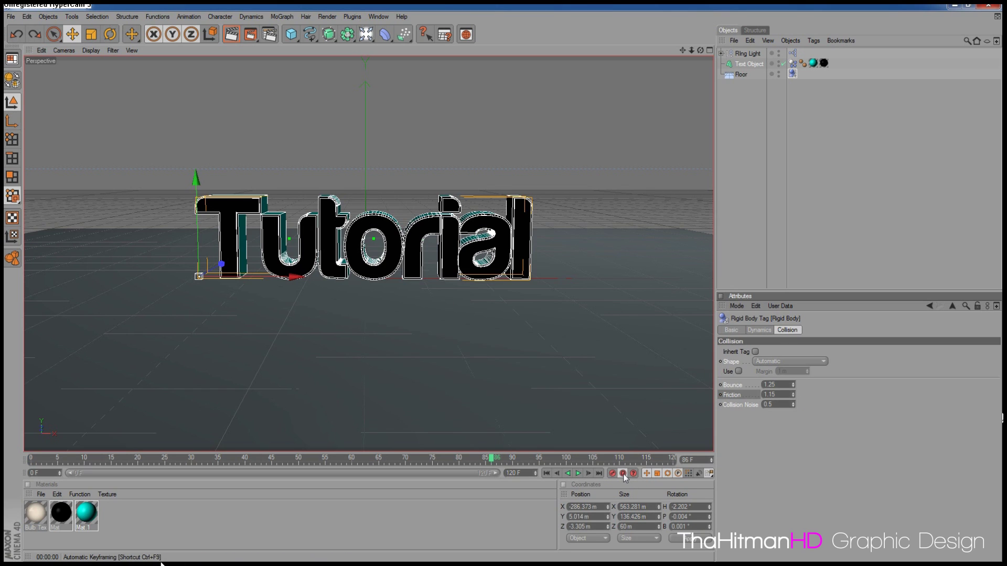
pyautogui.click(546, 474)
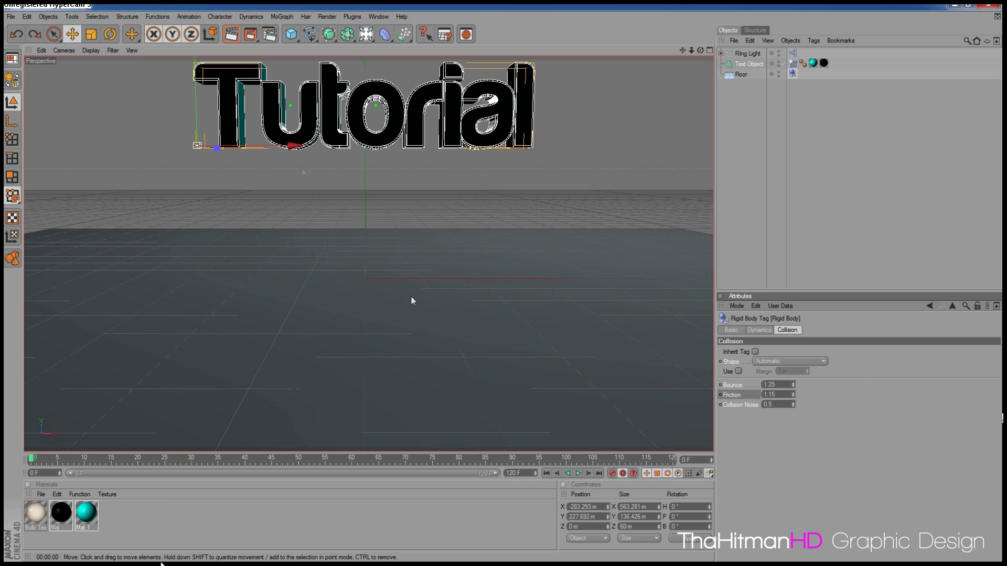